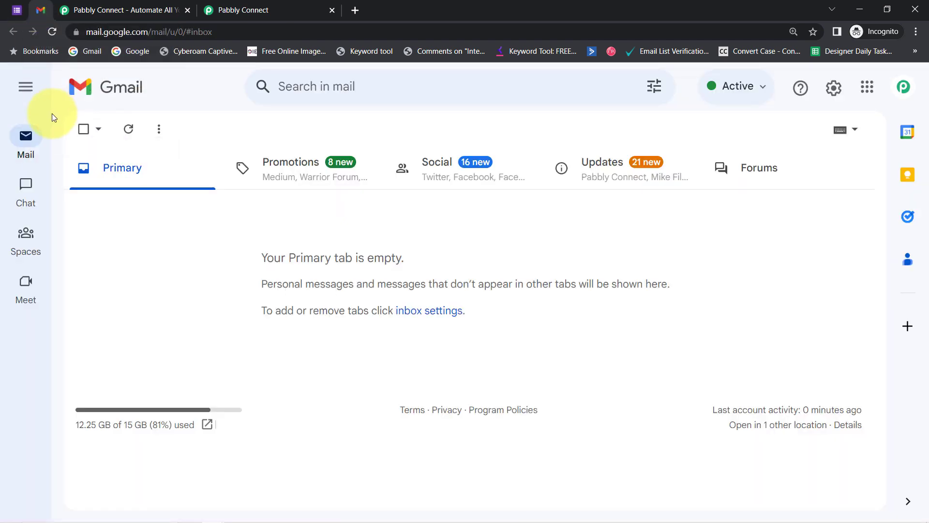
Switch to the Pabbly Connect dashboard showing 130000 tasks allotted and 9203 consumed.
click(85, 9)
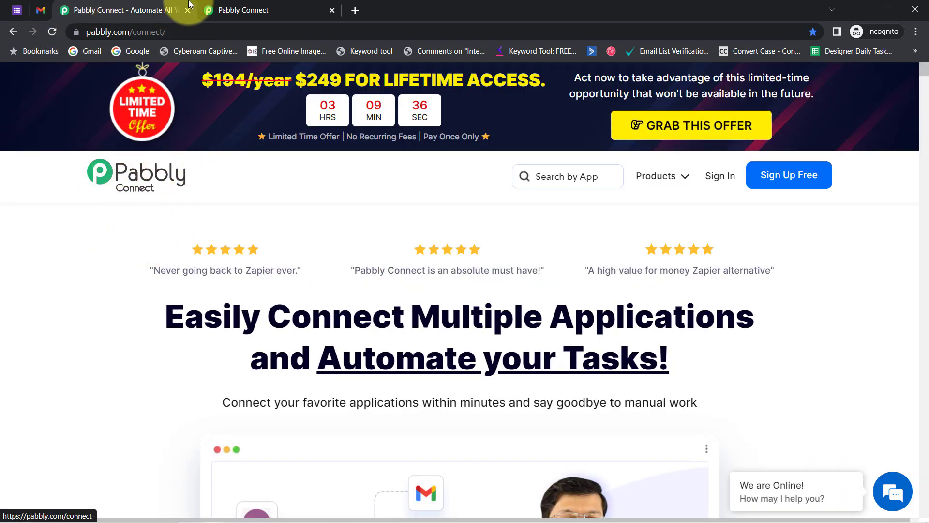
click(256, 9)
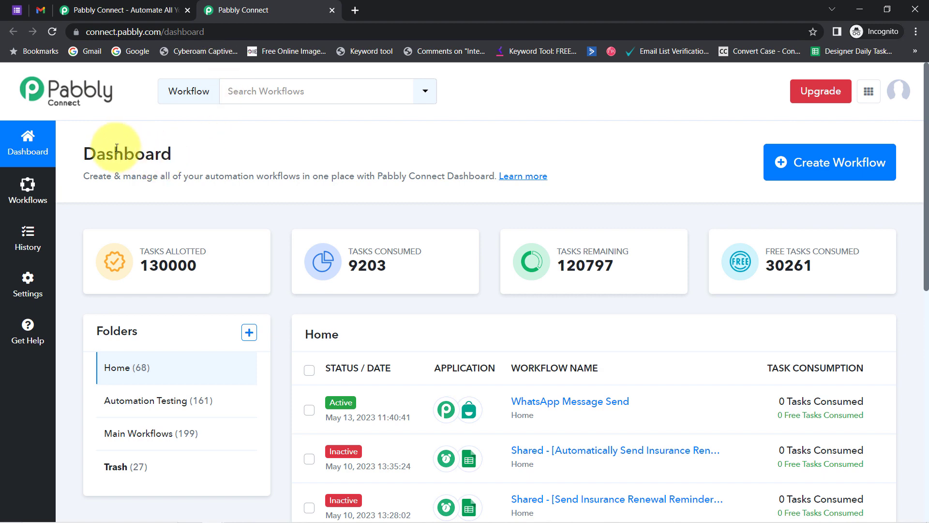
drag(116, 147, 151, 160)
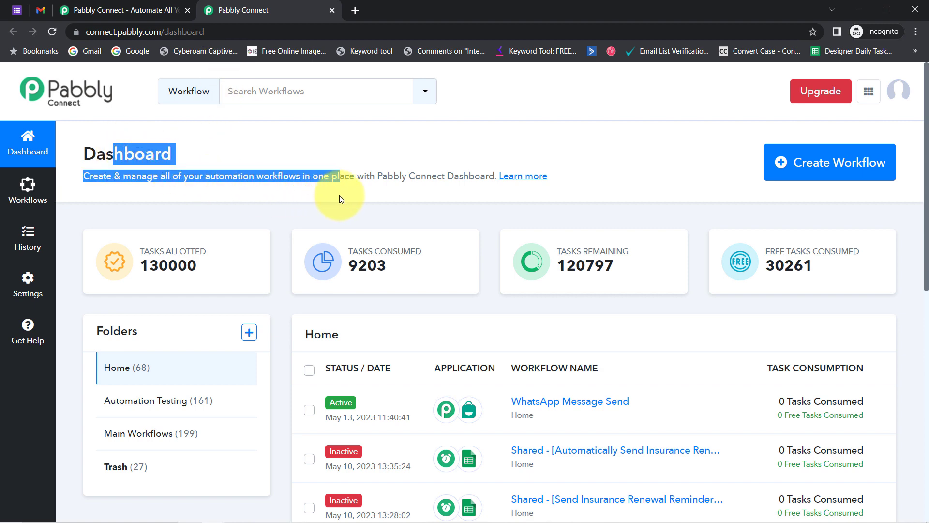
click(97, 10)
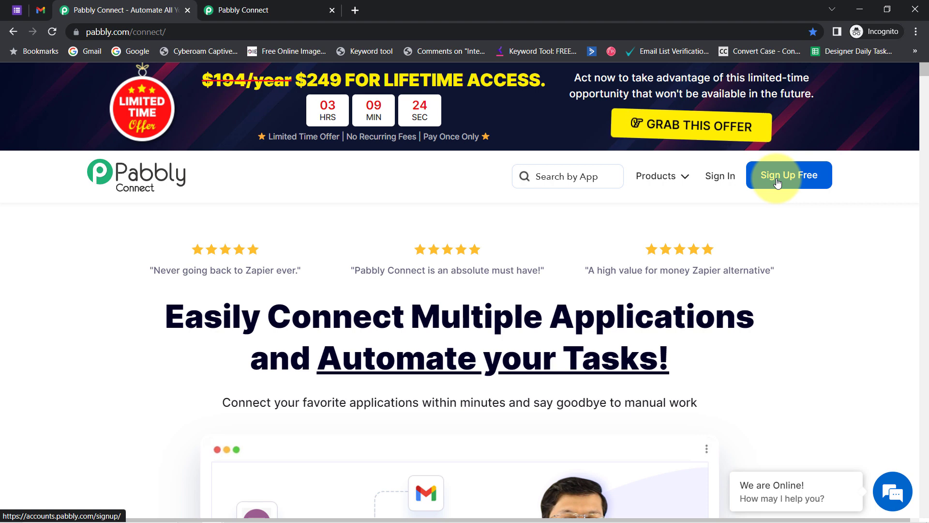
click(237, 9)
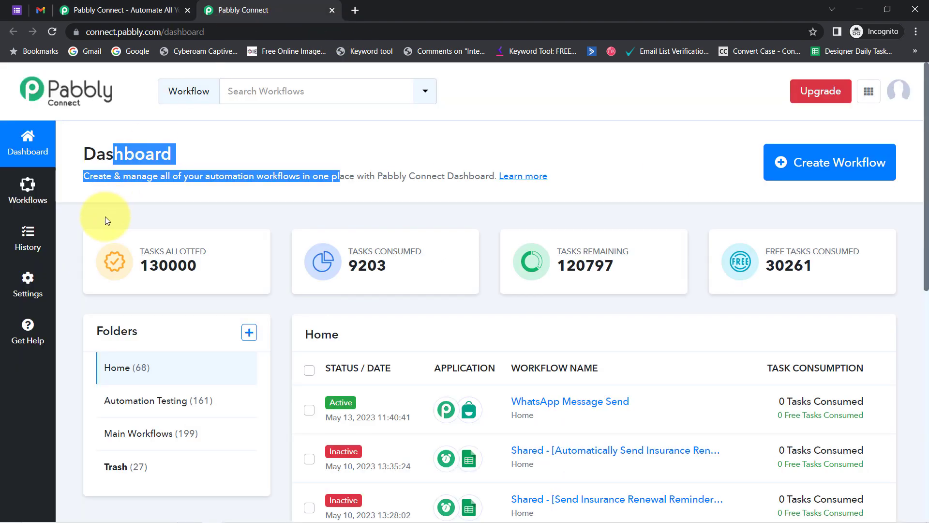
click(117, 174)
double_click(114, 155)
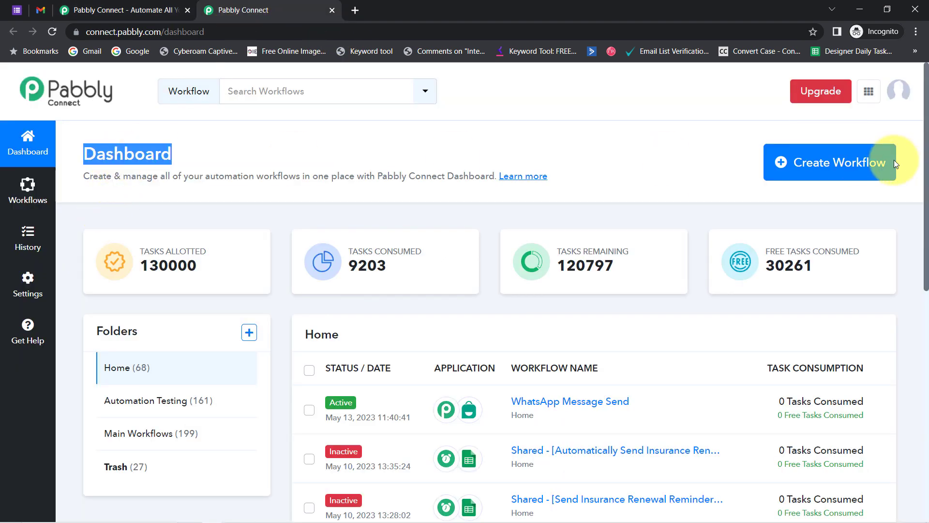
Create a new workflow with the name 'Automatically Reply to Form Submitters based on Form Responses'.
click(854, 162)
click(444, 296)
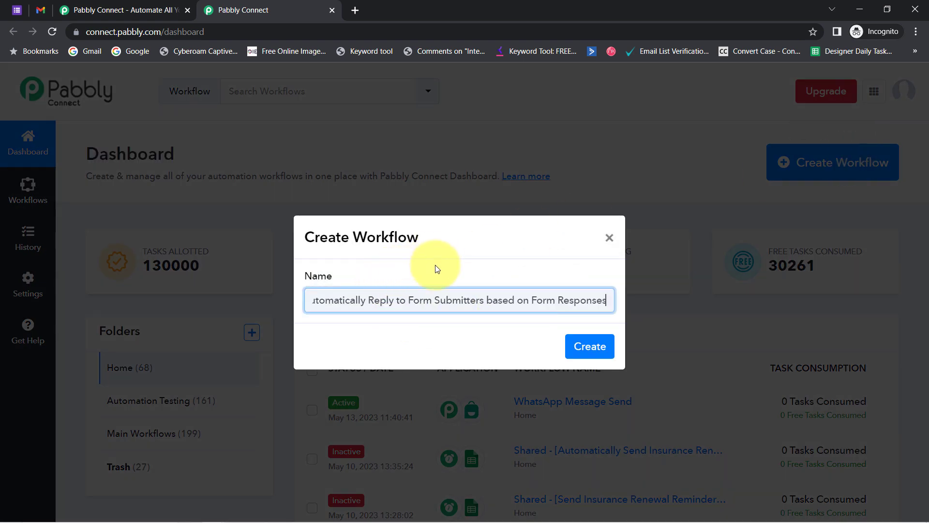
drag(425, 299, 285, 321)
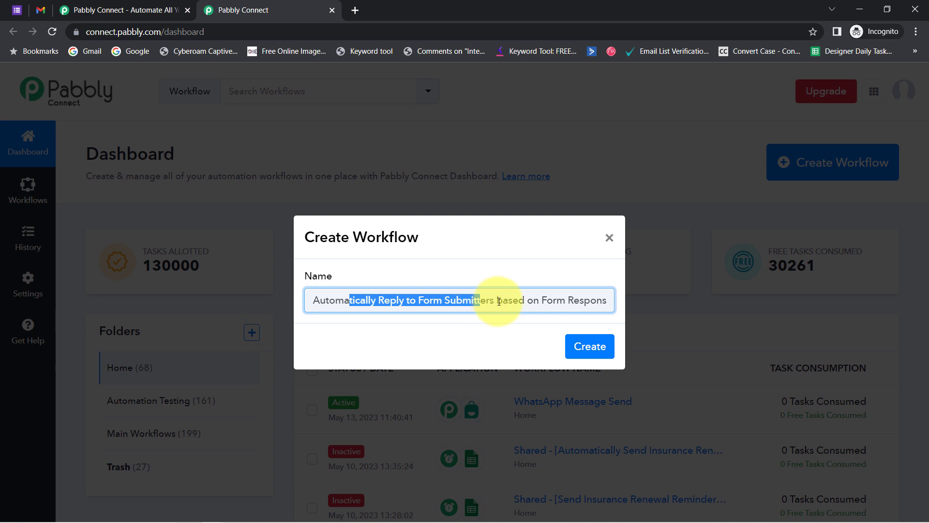
drag(499, 301, 630, 298)
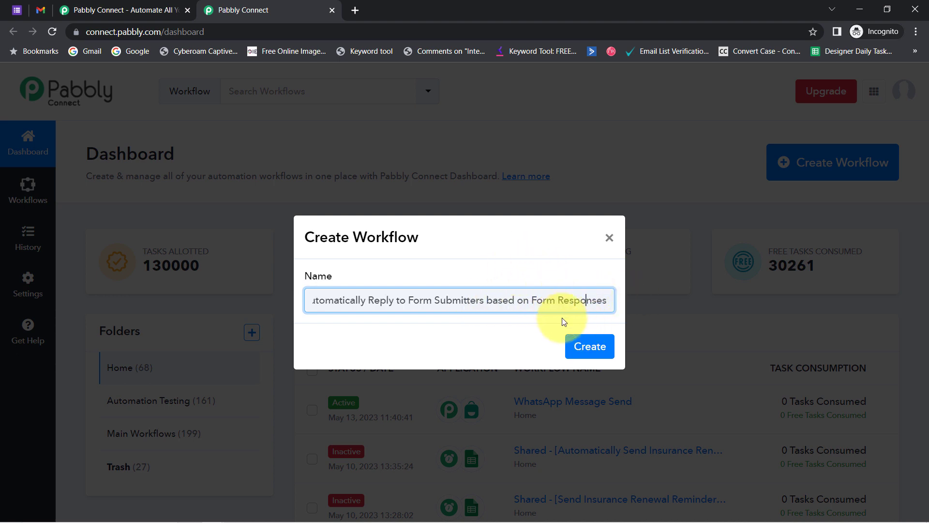
click(591, 345)
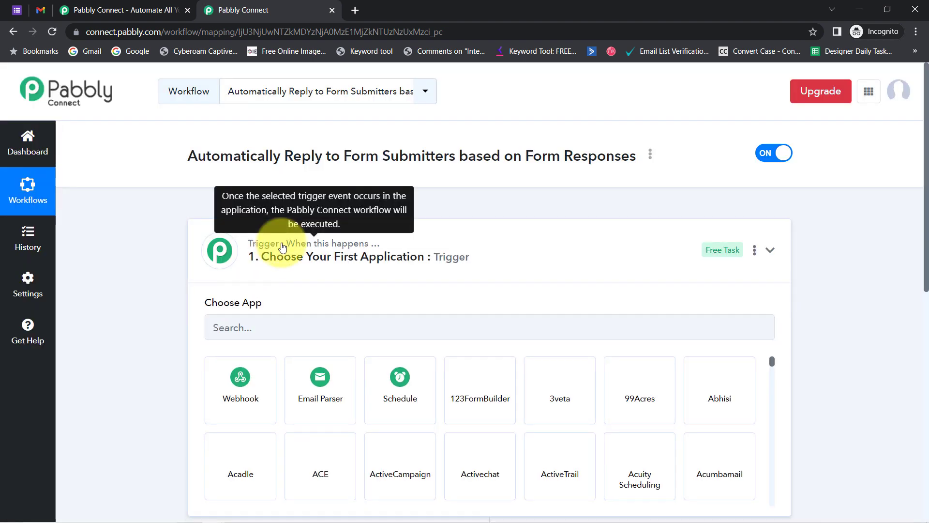
Search 'google fo' and set Google Forms as the trigger app.
click(327, 240)
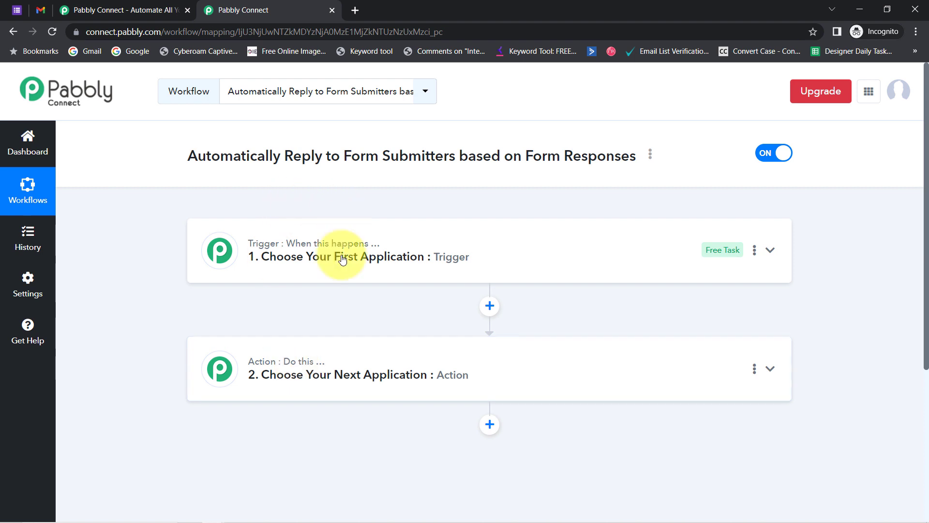
mouse_move(323, 368)
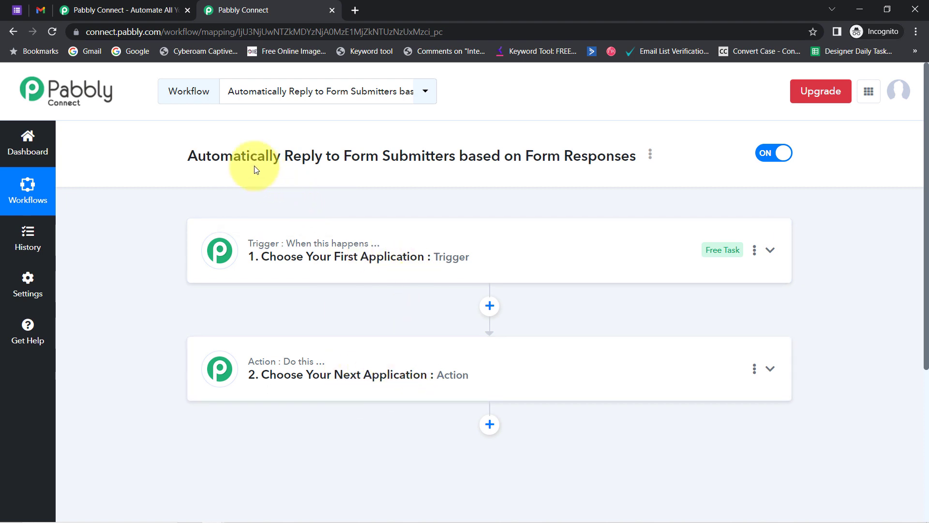
drag(242, 156, 503, 154)
click(291, 257)
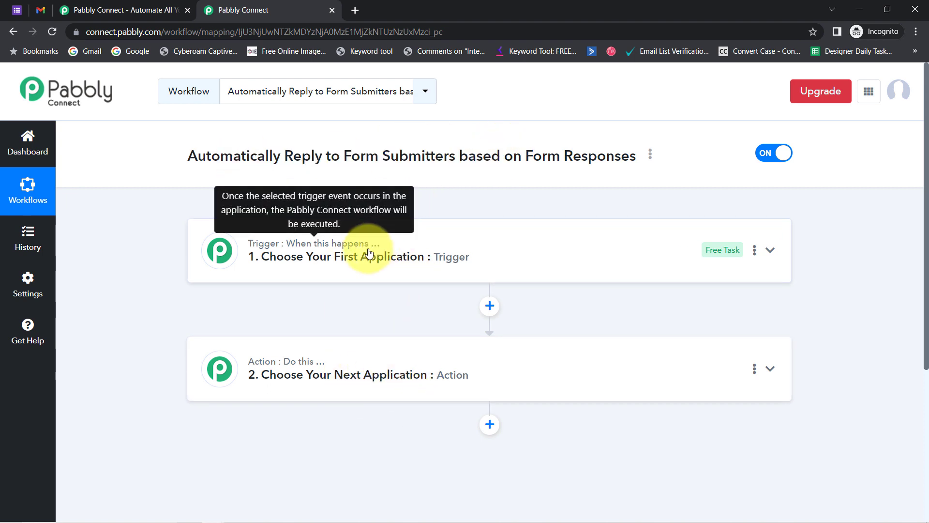
text(google fo)
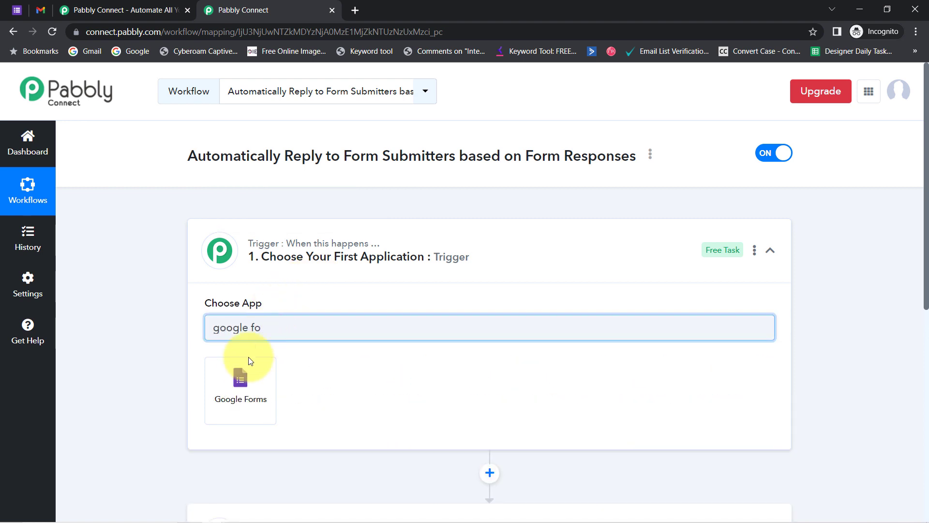
click(242, 383)
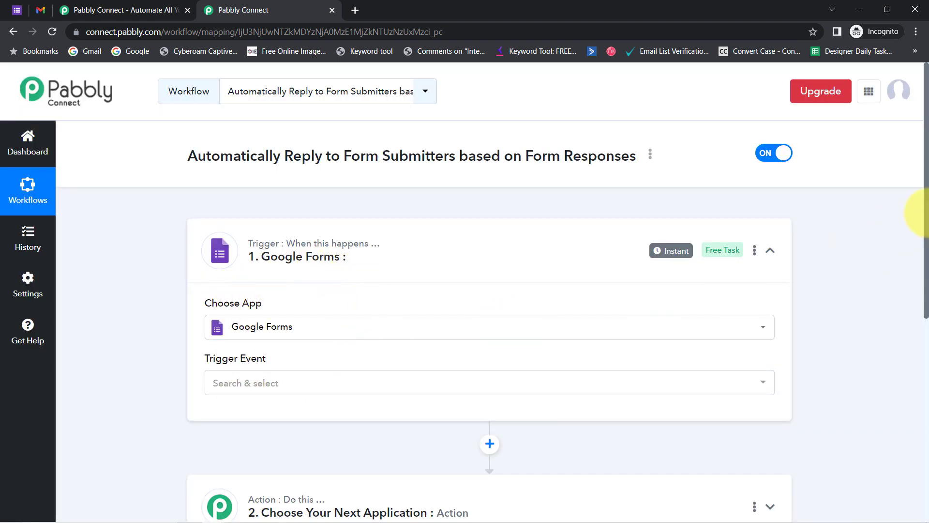
Search 'gmai' and set Gmail as the action app.
scroll(915, 291, down, 5)
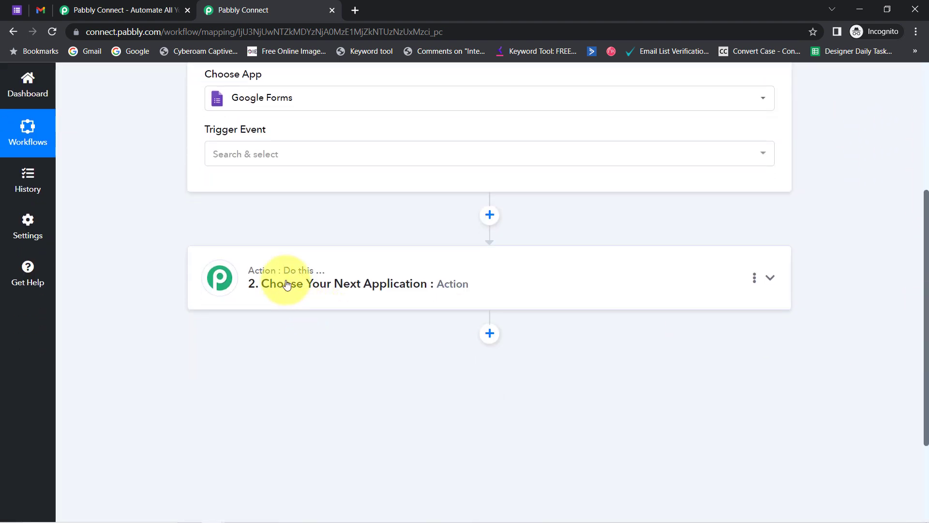
click(281, 280)
click(257, 355)
text(gmai)
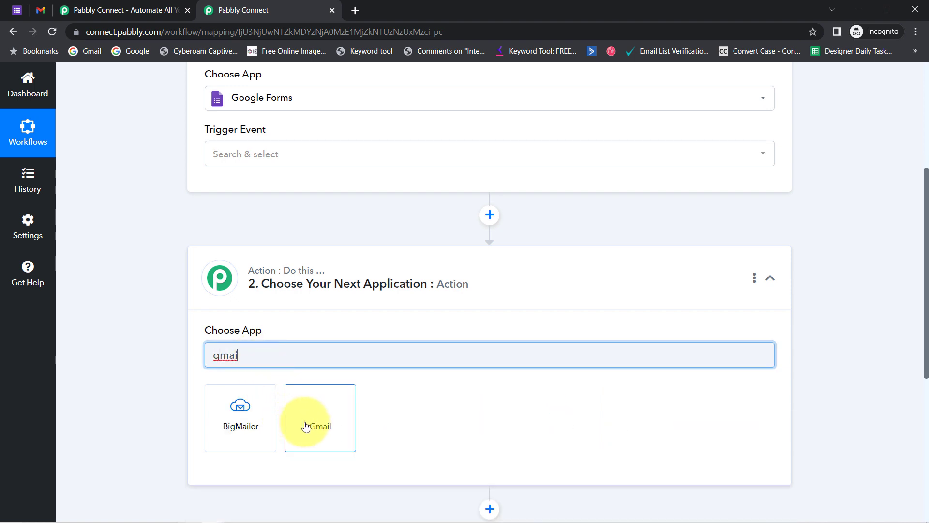
click(307, 426)
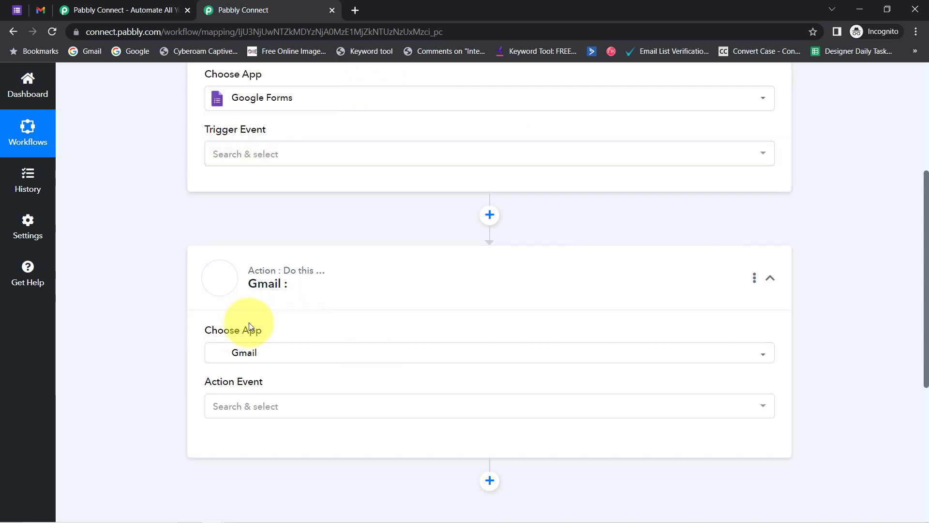
drag(924, 286, 923, 154)
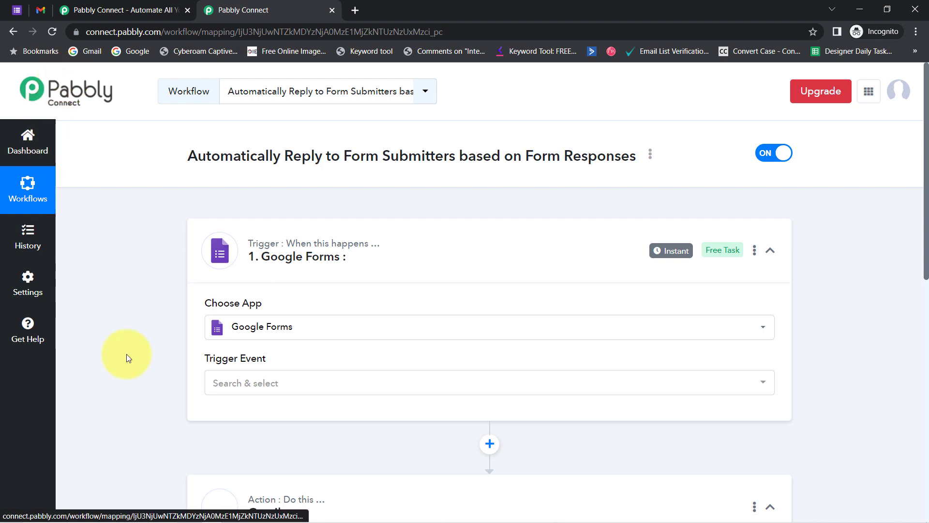
Choose New Response Received as the Google Forms trigger event and copy the Webhook URL.
click(225, 386)
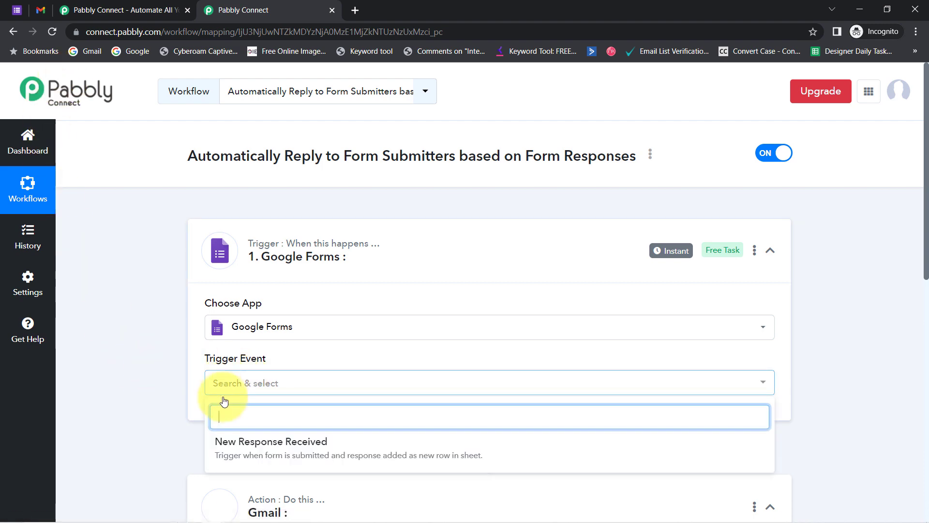
click(230, 459)
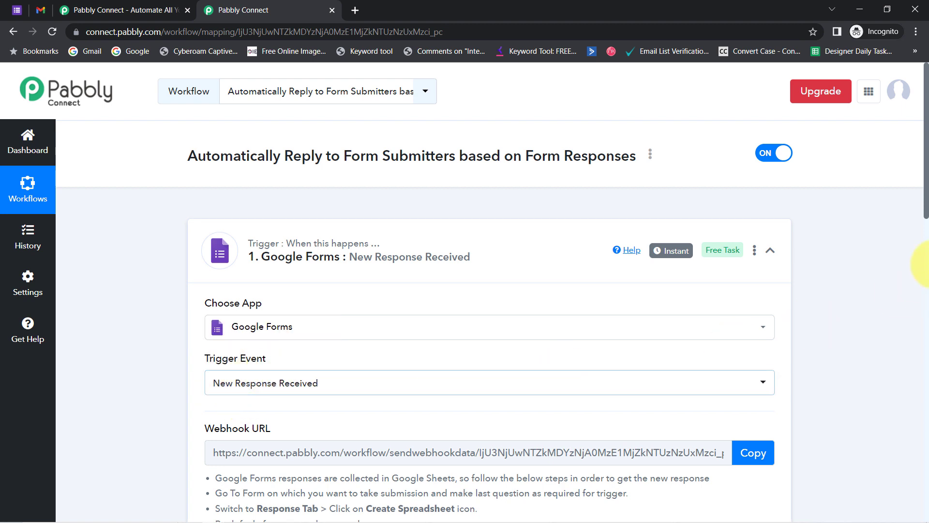
drag(927, 194, 927, 258)
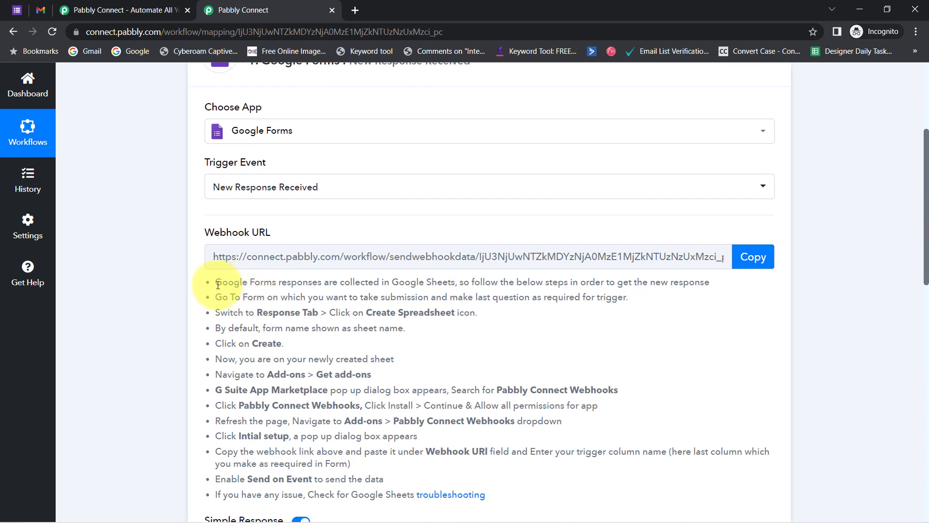
drag(218, 285, 377, 472)
click(754, 257)
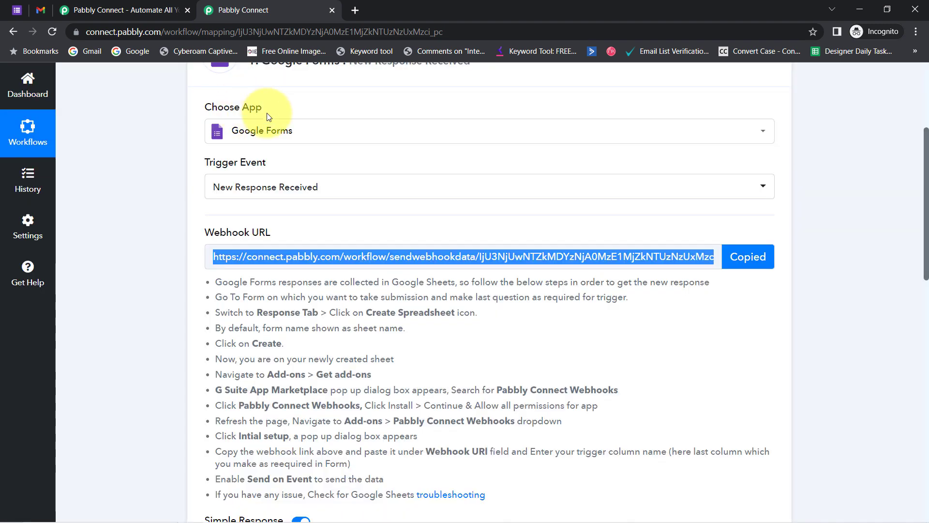
Scroll the Travel Enquiry Form to the destination question, then bring up the Notepad Drive links.
click(13, 10)
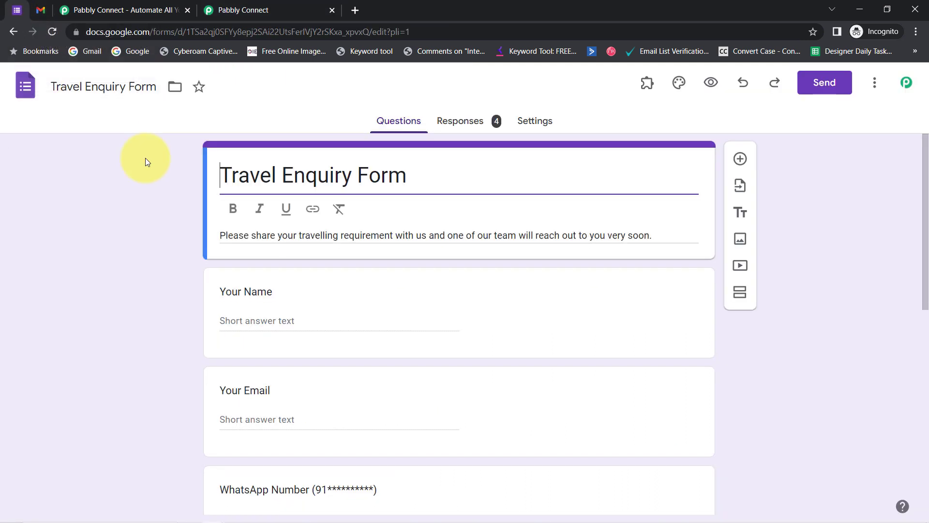
drag(232, 182, 380, 187)
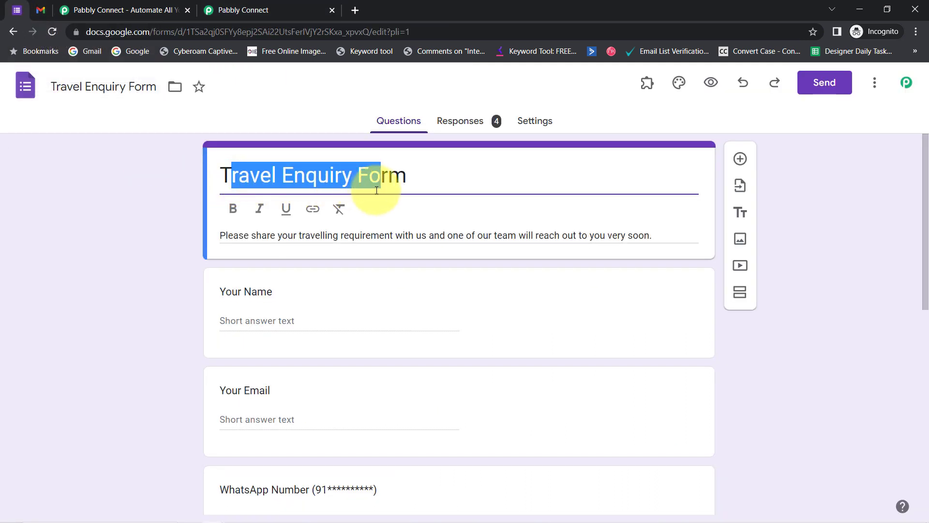
drag(925, 158, 923, 307)
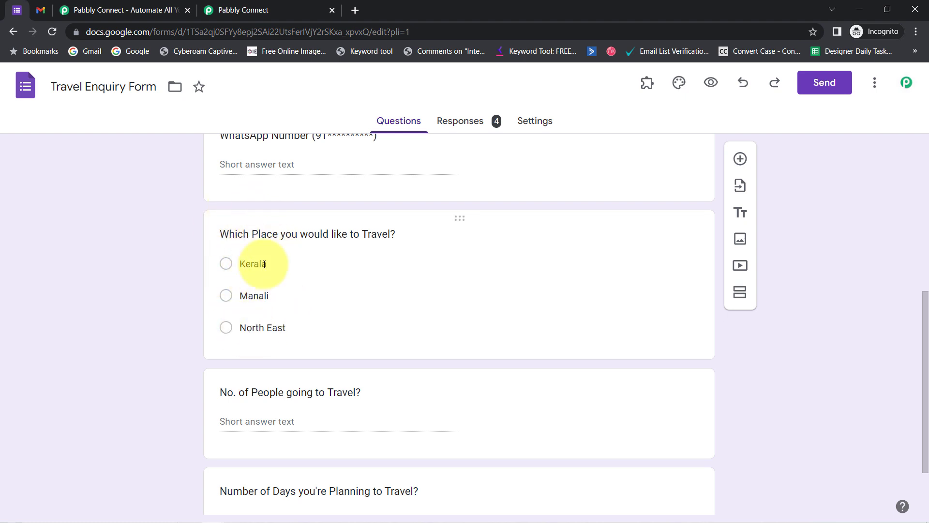
click(235, 514)
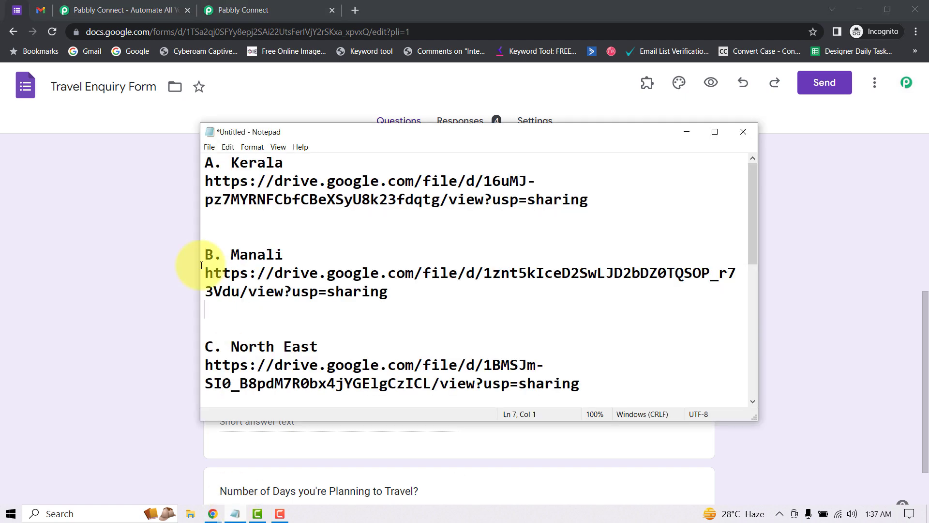
Review the Kerala, Manali and North East Drive links in Notepad and select the Kerala link.
click(131, 230)
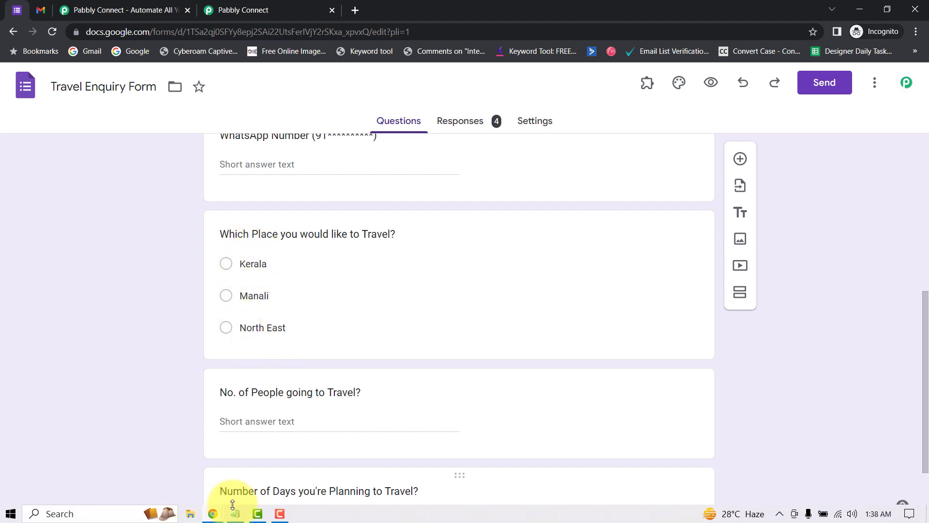
click(238, 518)
drag(231, 181, 353, 200)
drag(213, 273, 337, 305)
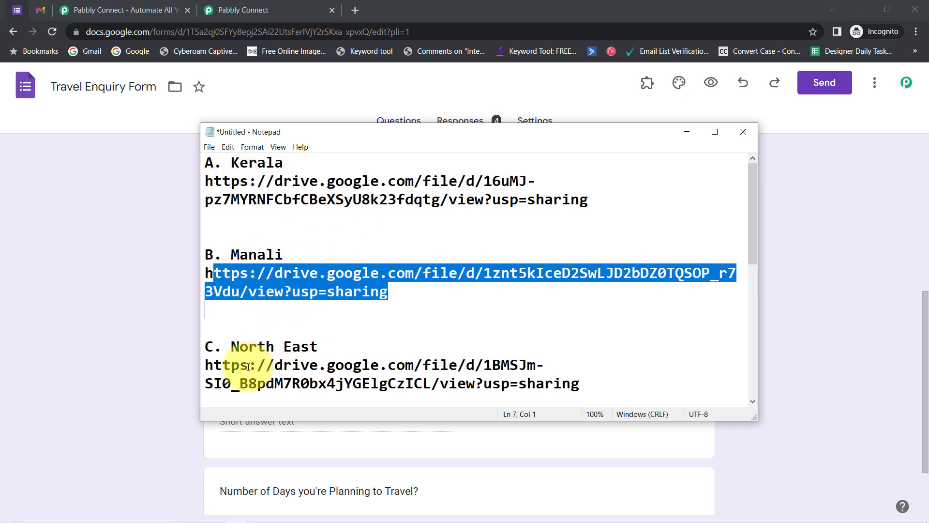
drag(219, 364, 317, 383)
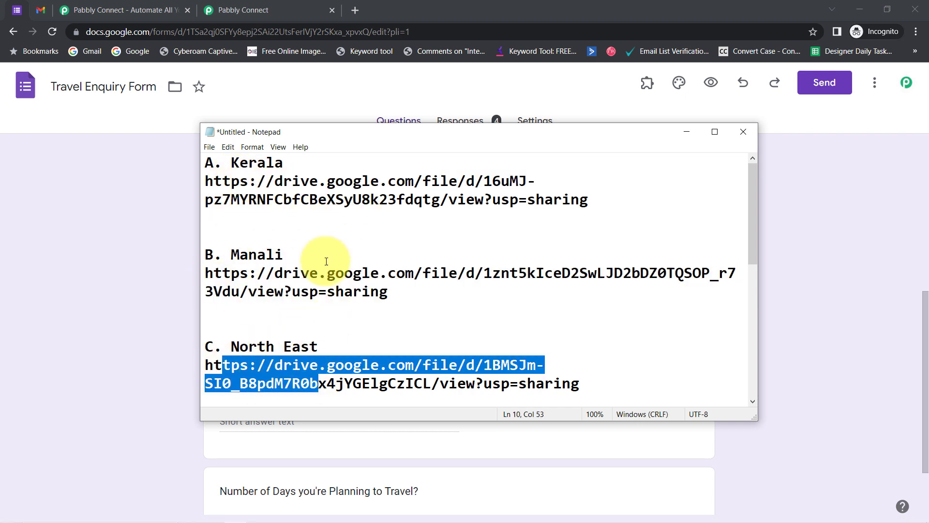
drag(206, 181, 601, 194)
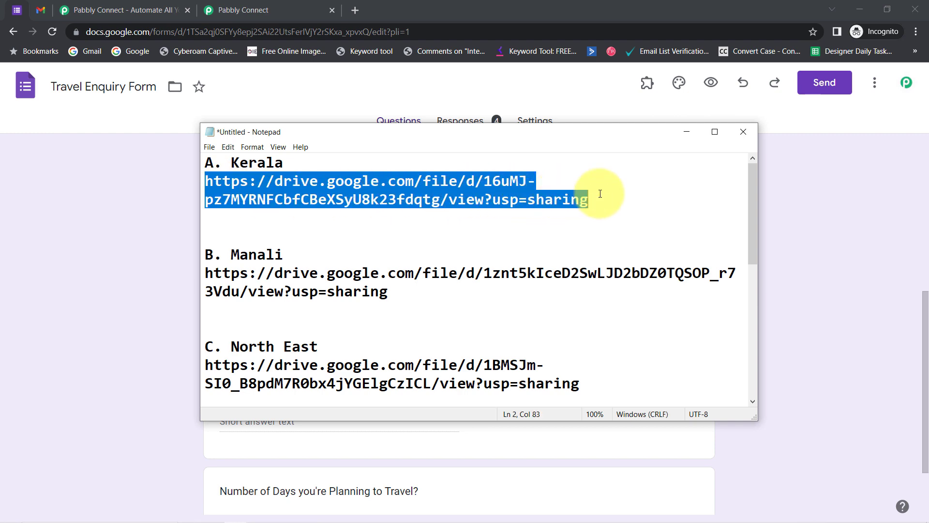
Preview the Kerala brochure PDF in a new tab, close it, check Gmail, and return to the form.
click(357, 11)
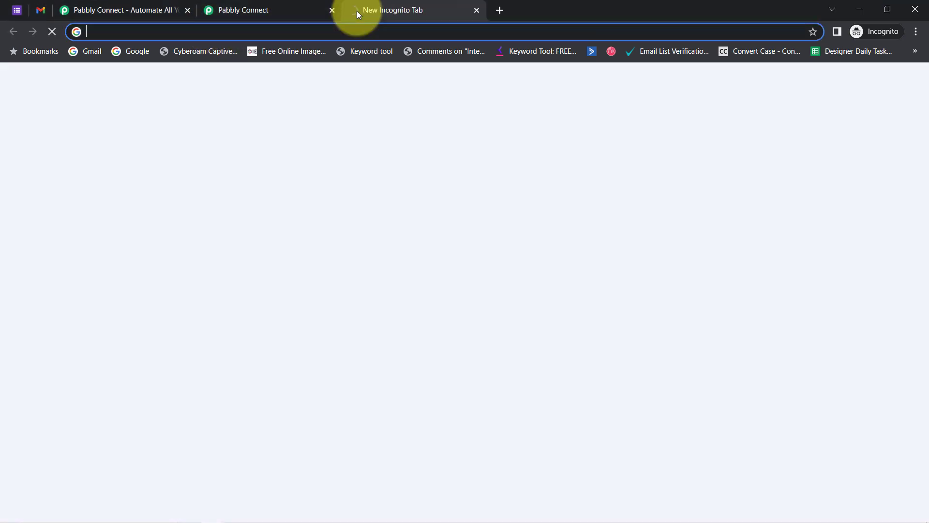
key(ctrl+v)
key(Return)
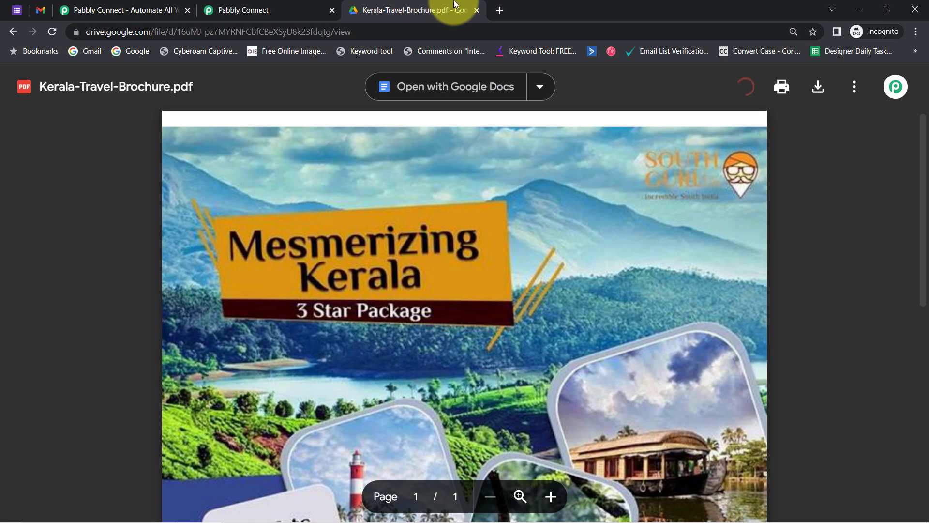
click(477, 10)
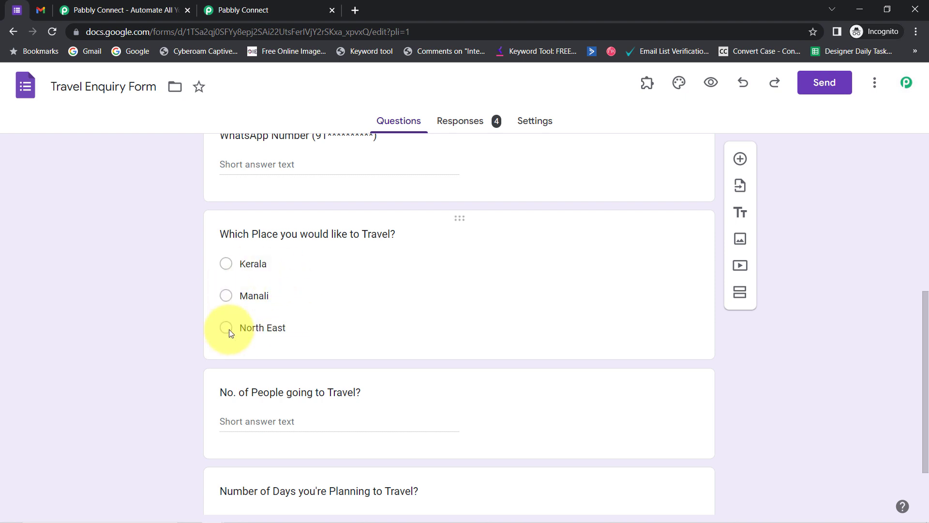
click(42, 12)
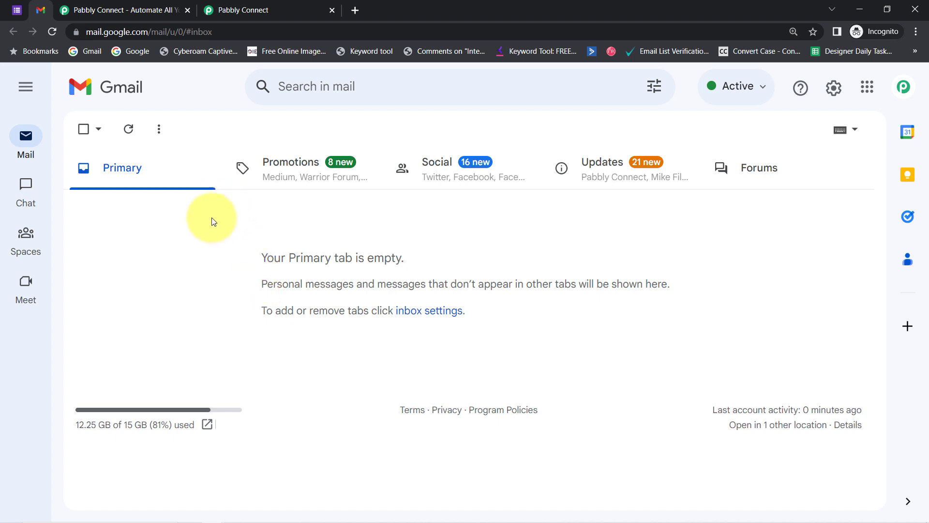
click(14, 10)
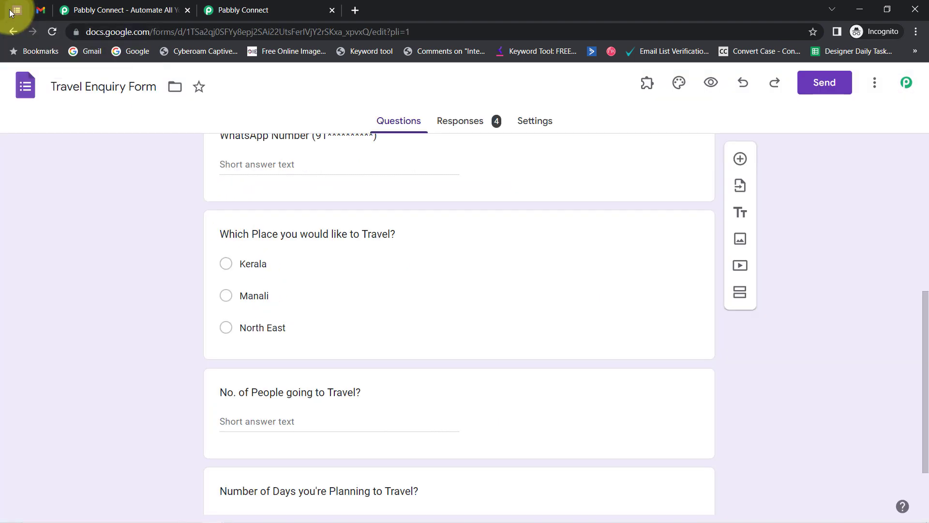
Open the form's responses in the linked Google Sheet and zoom it to 125%.
click(463, 124)
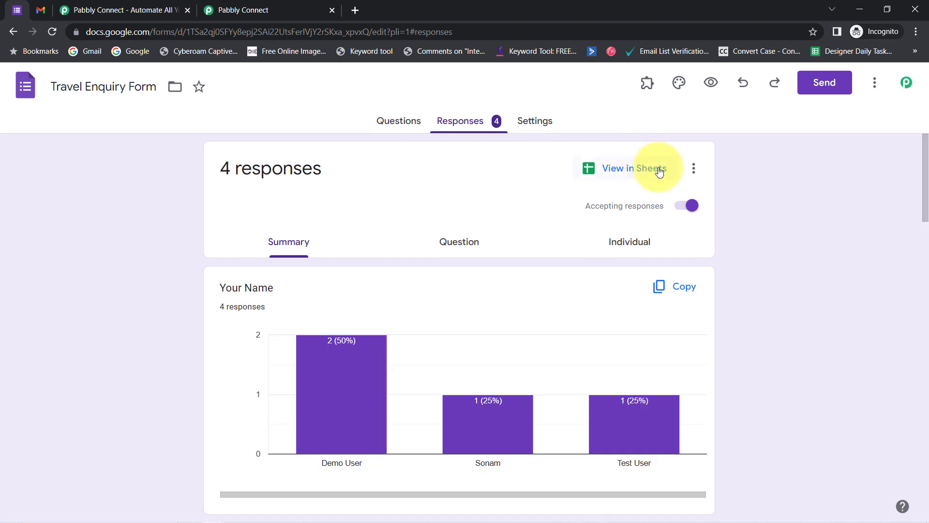
click(624, 171)
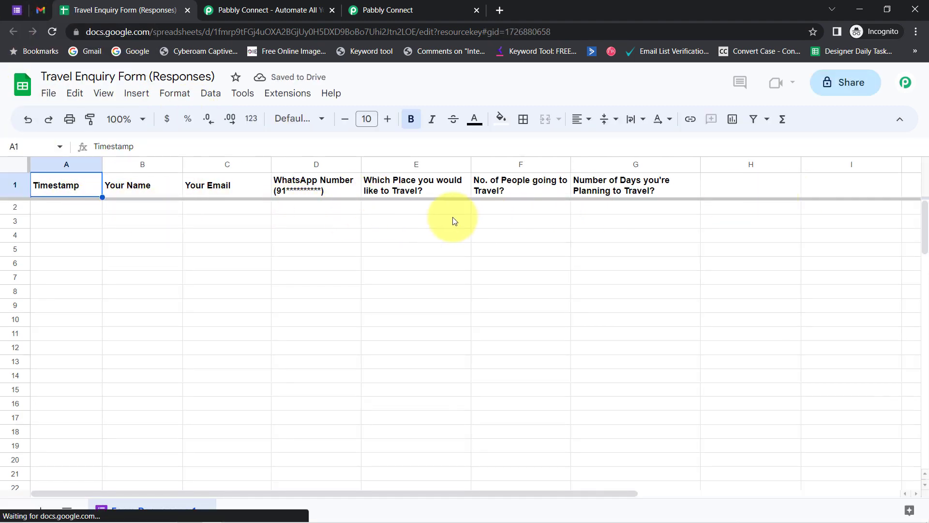
click(142, 120)
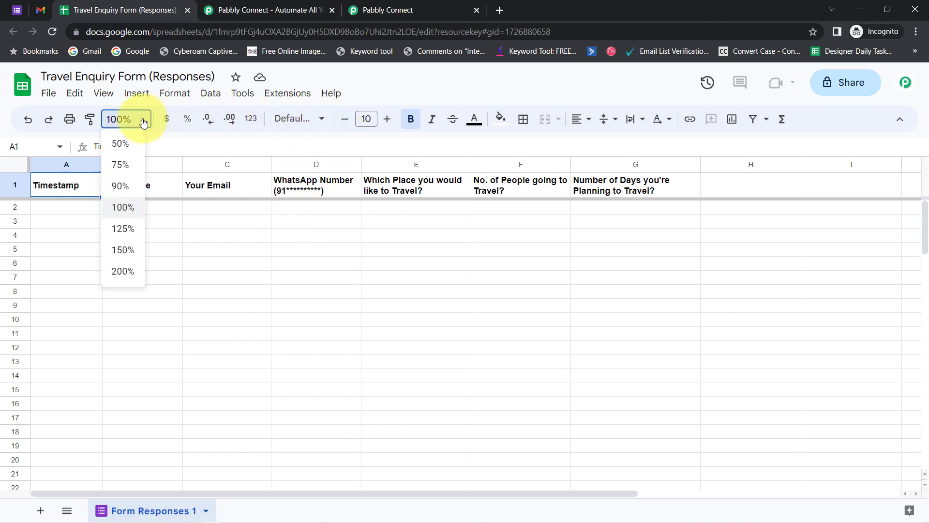
click(122, 229)
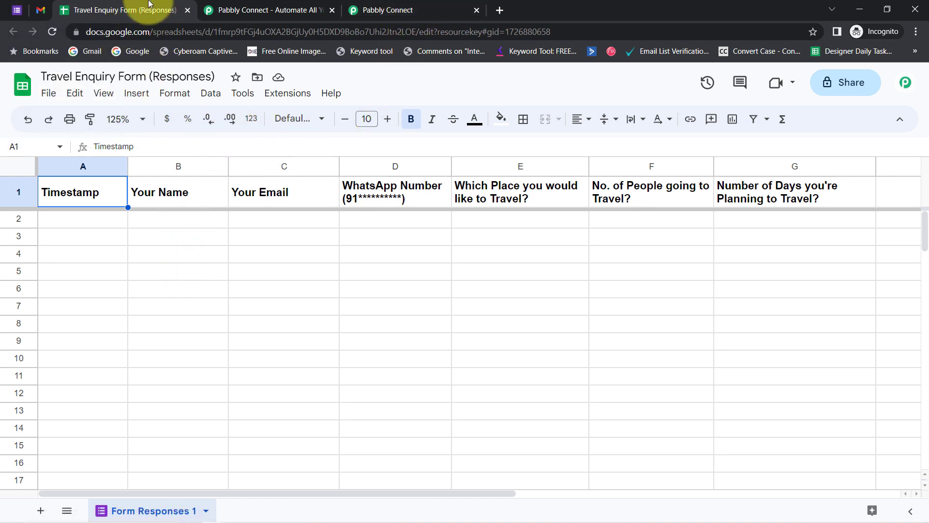
Zoom the browser page in one step, then open the live form preview.
click(917, 32)
click(874, 130)
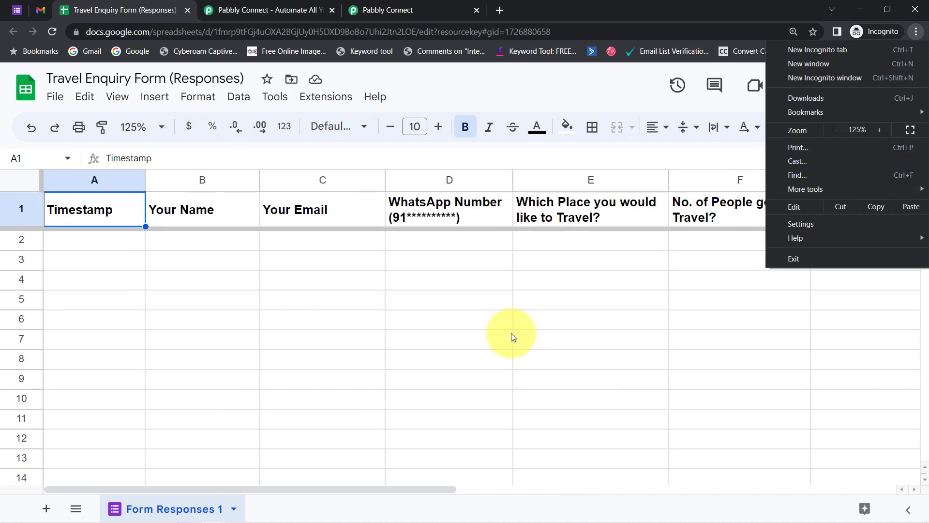
click(512, 337)
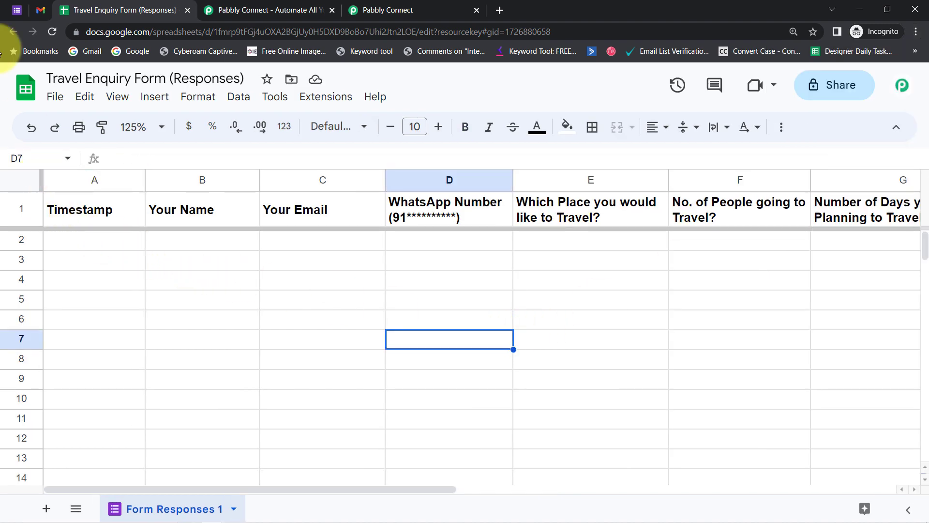
click(8, 15)
click(678, 84)
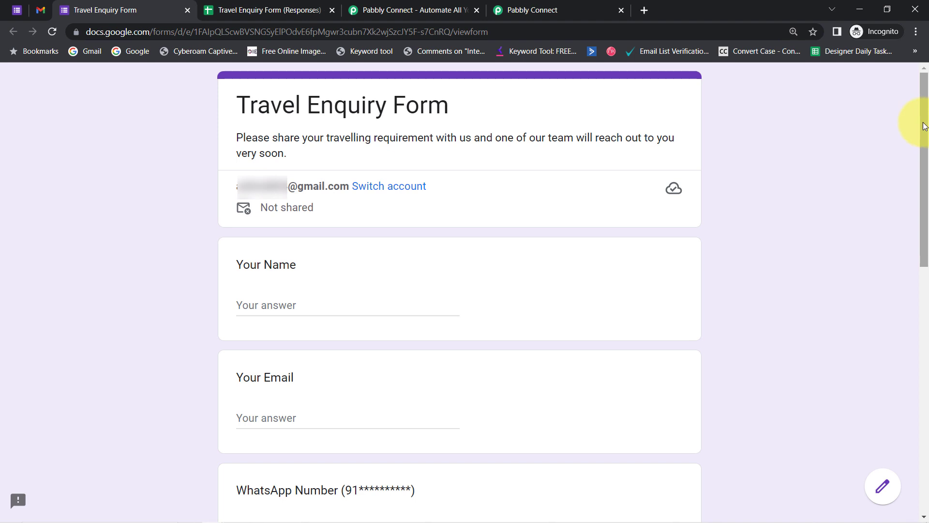
Enter the test user's name, e-mail address and WhatsApp number in the form.
drag(287, 110, 466, 102)
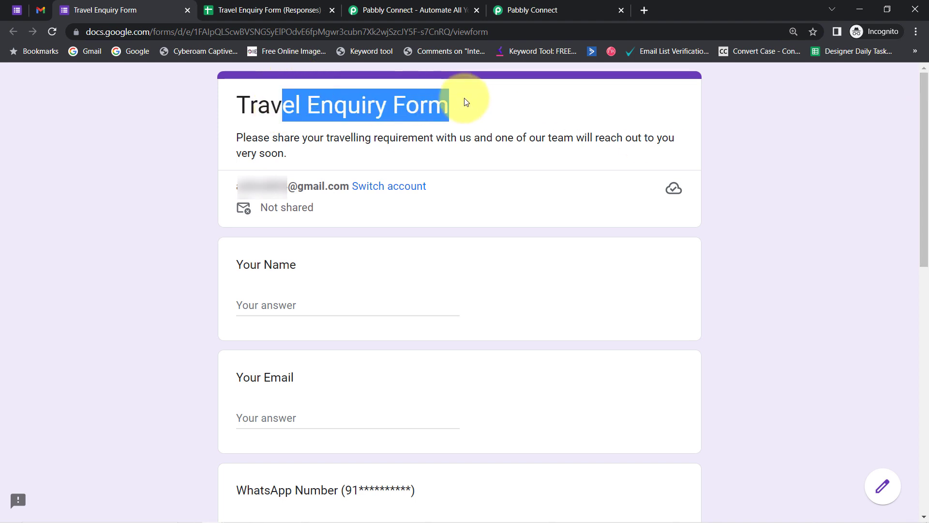
drag(285, 138, 543, 156)
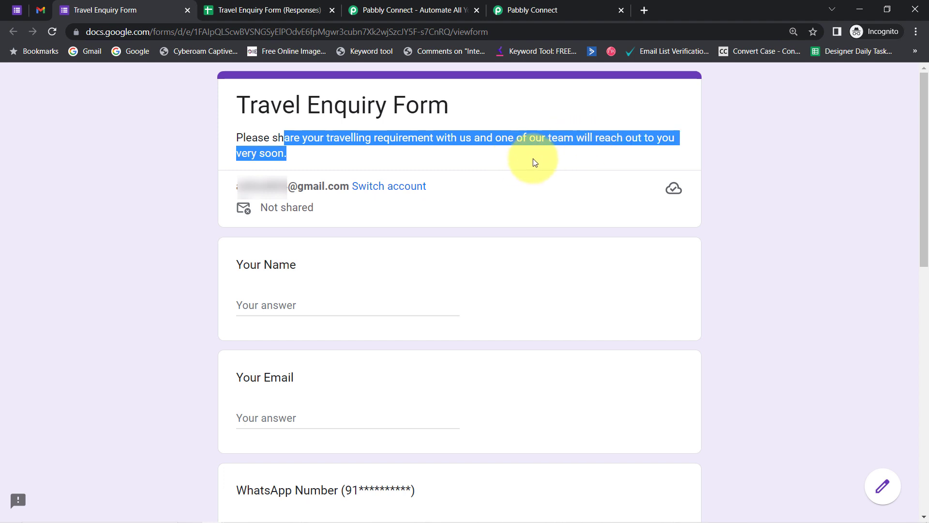
drag(922, 136, 922, 204)
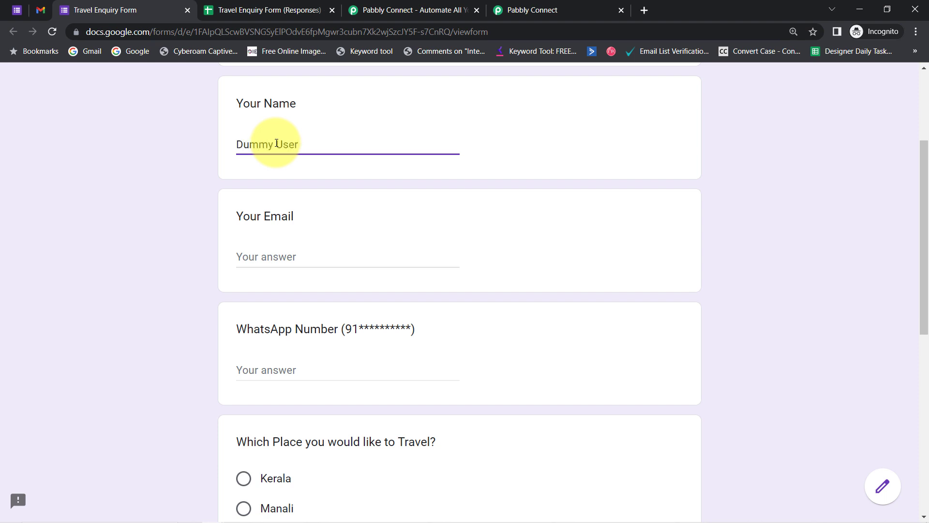
key(Tab)
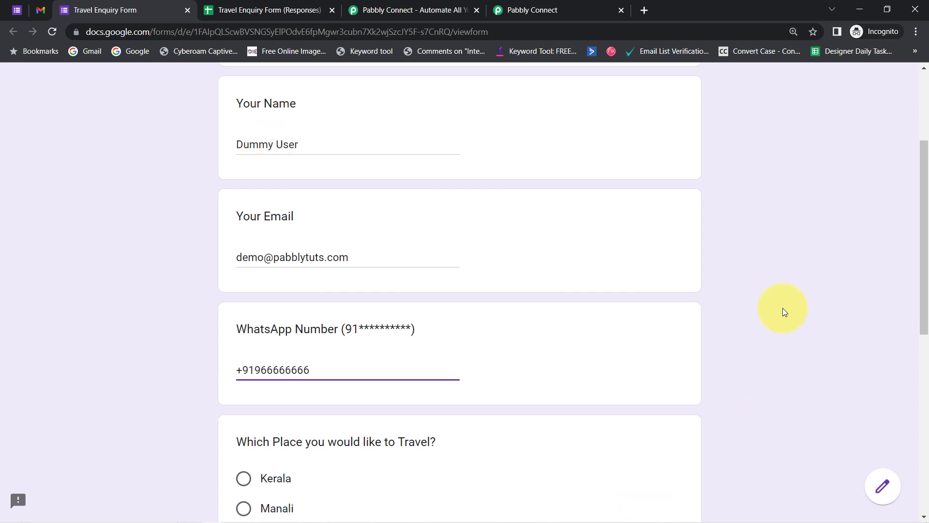
drag(924, 191, 914, 307)
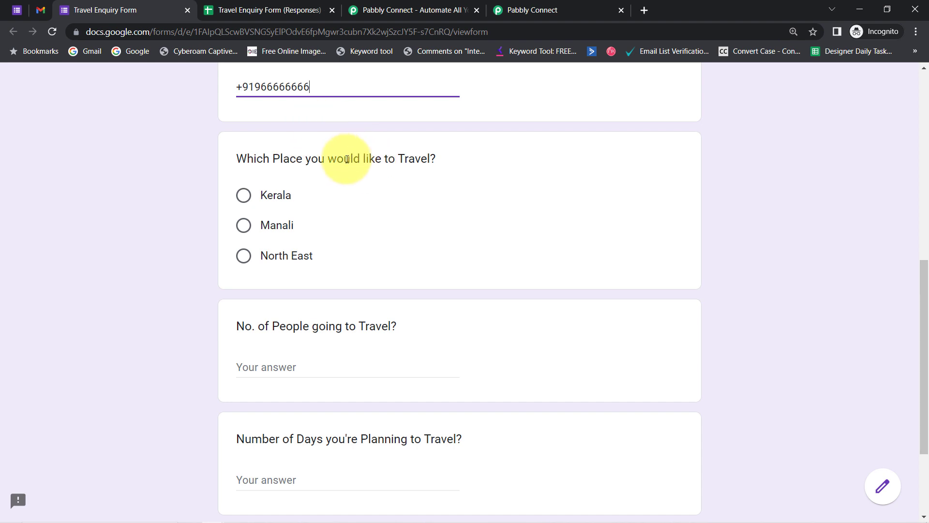
Choose Kerala, enter 2 people and 5 days, and submit the enquiry.
click(244, 199)
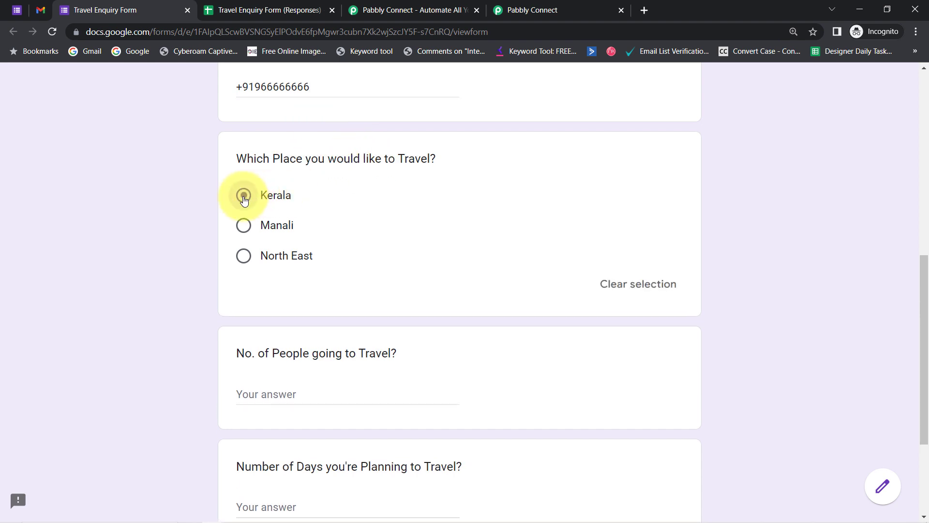
click(256, 390)
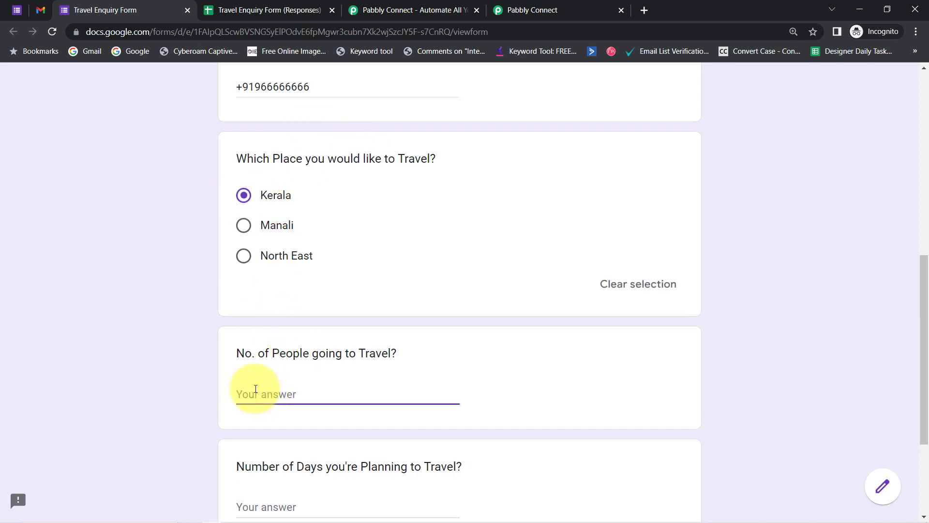
text(2)
drag(915, 357, 919, 408)
click(289, 384)
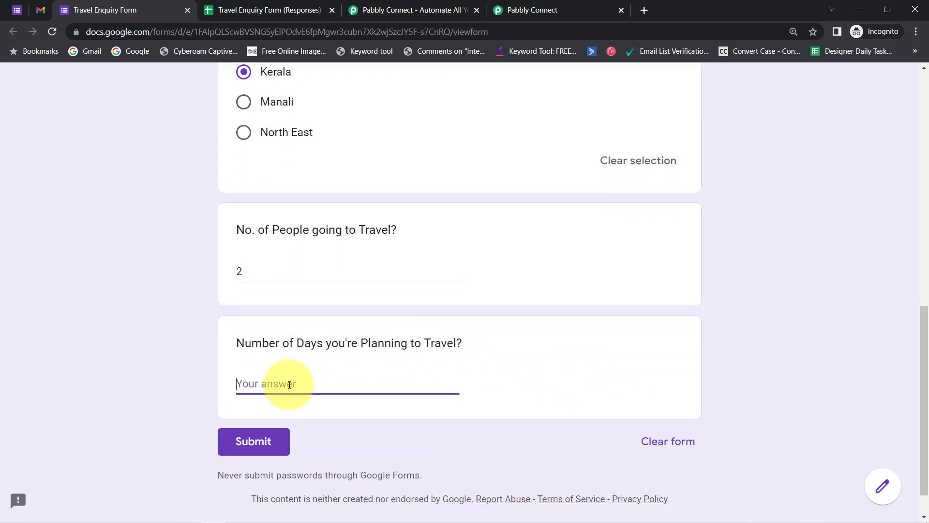
click(255, 441)
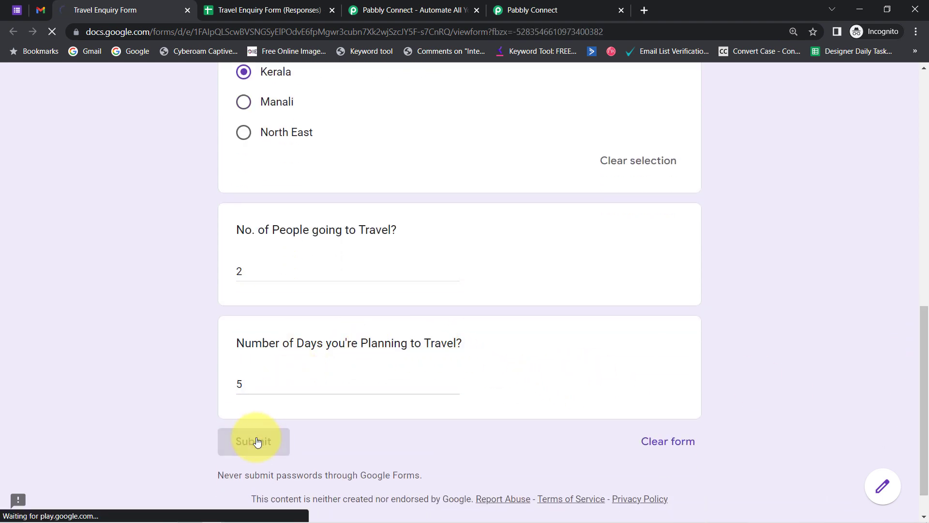
Check the test response in row 2 of the sheet, close the extra Pabbly tab, and copy the Webhook URL.
click(233, 10)
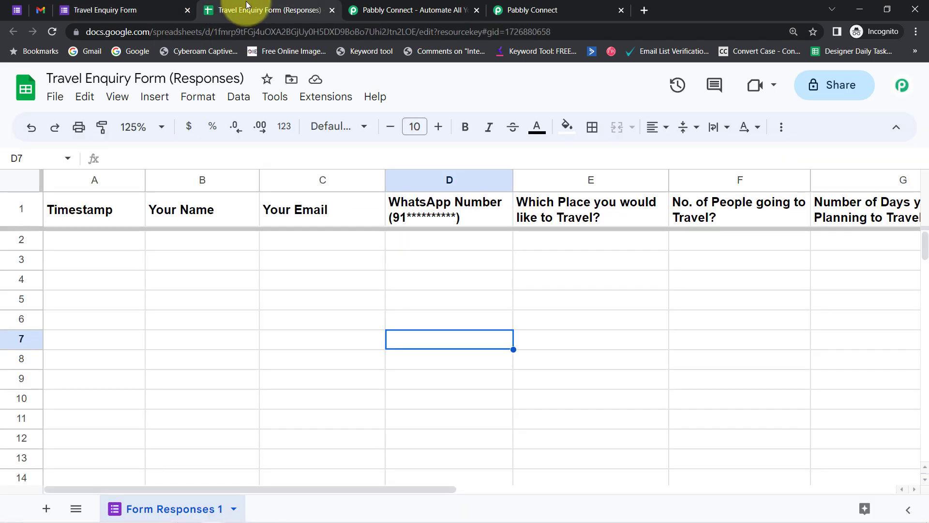
click(336, 273)
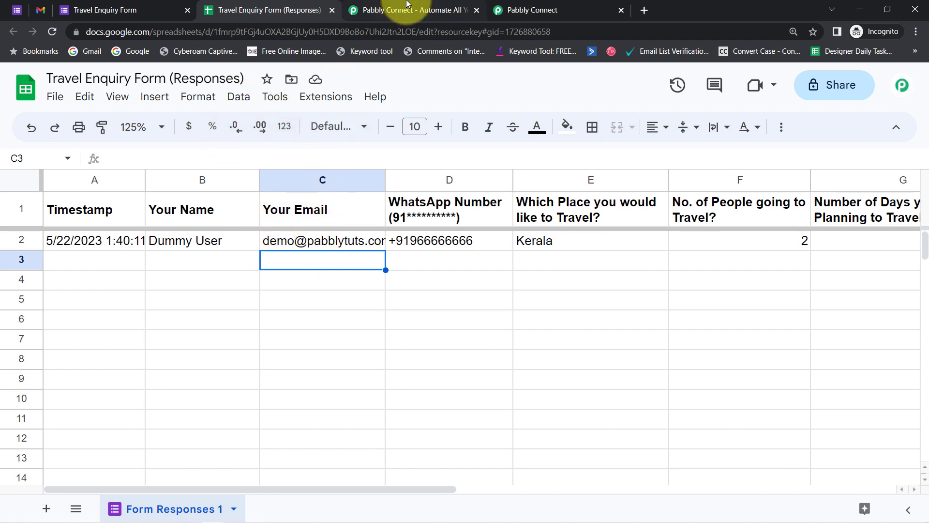
click(385, 9)
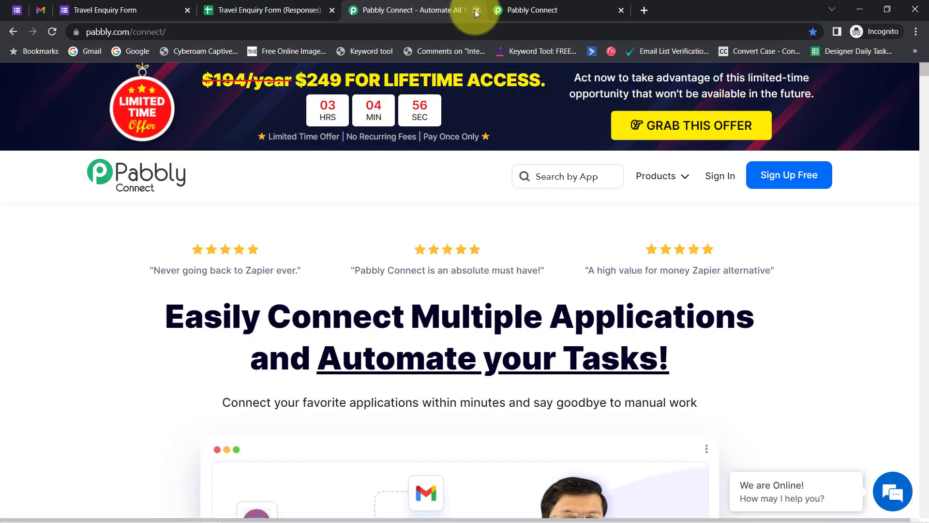
click(476, 11)
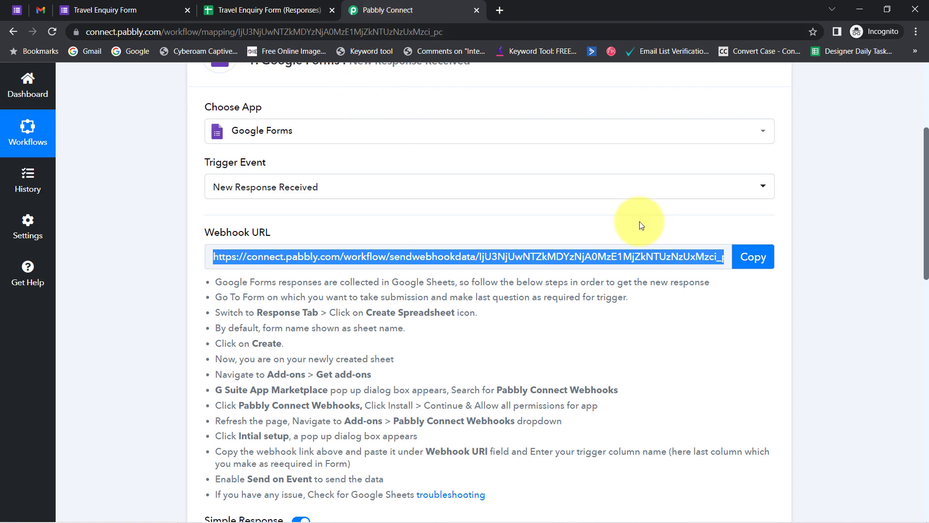
click(746, 259)
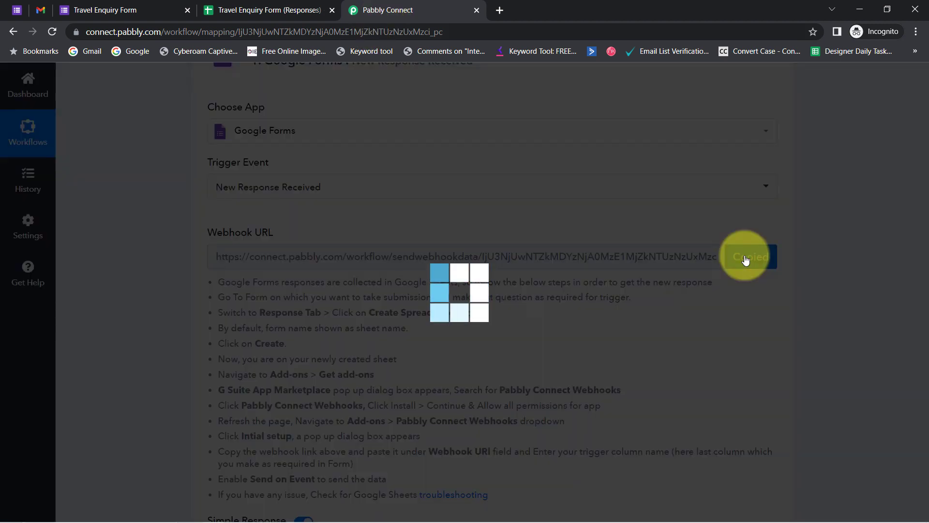
Search the Sheets Marketplace for 'Pabbly Connect Webhooks', confirm it shows Installed, and close it.
click(232, 6)
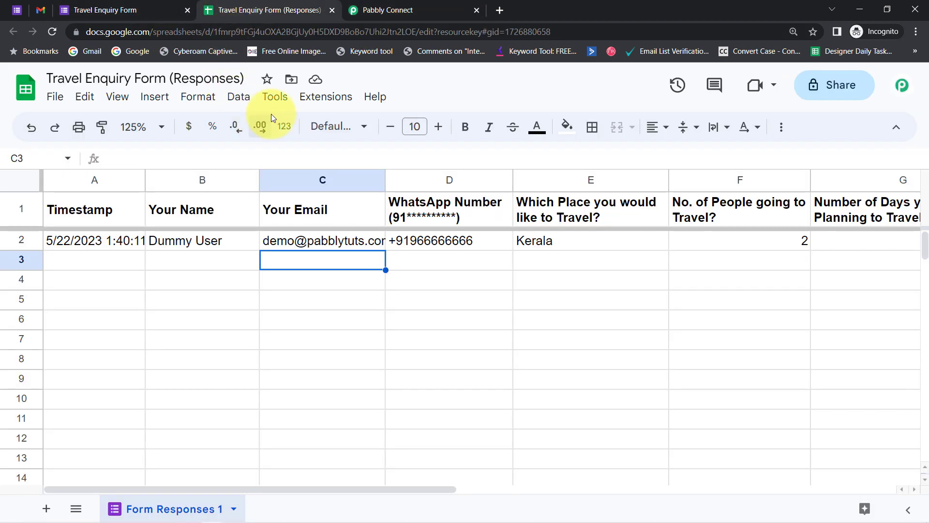
click(329, 98)
mouse_move(384, 124)
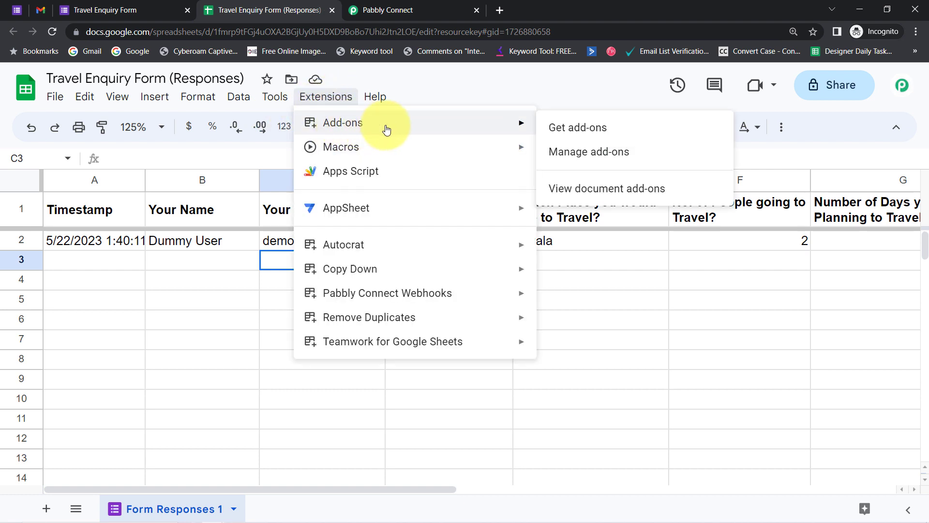
click(559, 127)
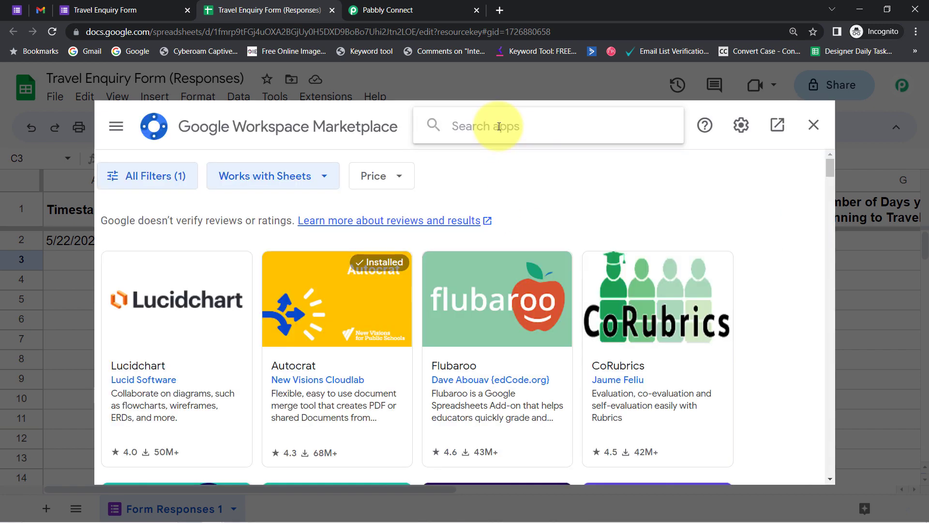
click(499, 126)
text(pabb)
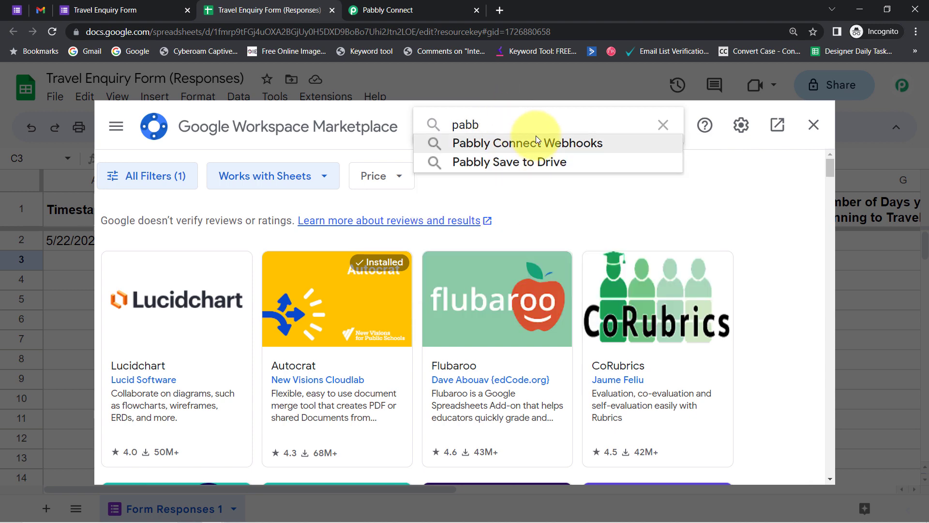
click(537, 142)
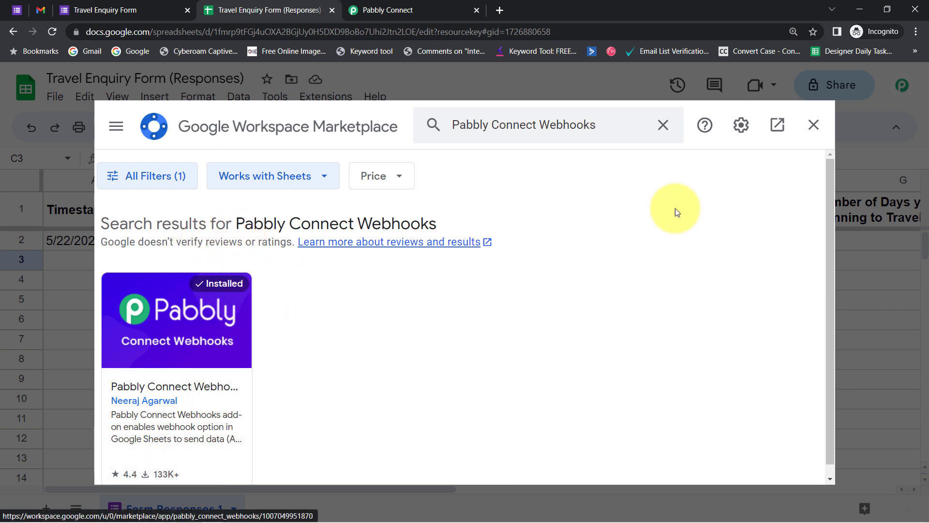
click(814, 126)
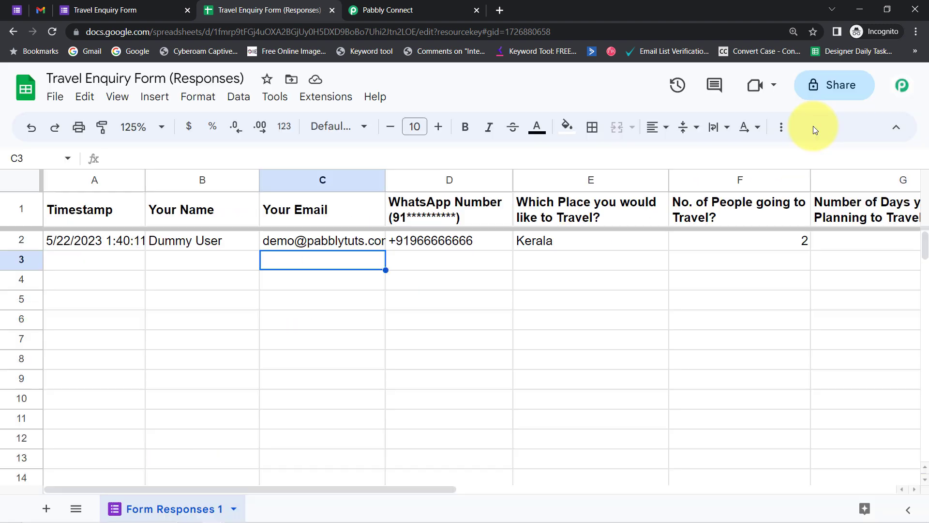
Open Pabbly Connect Webhooks' Initial Setup and clear the old webhook URL and trigger column.
click(324, 102)
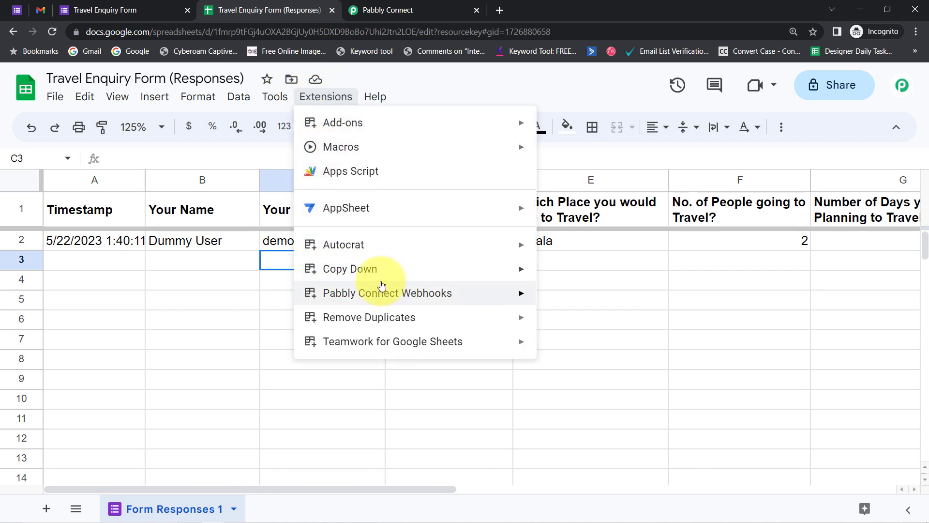
mouse_move(358, 291)
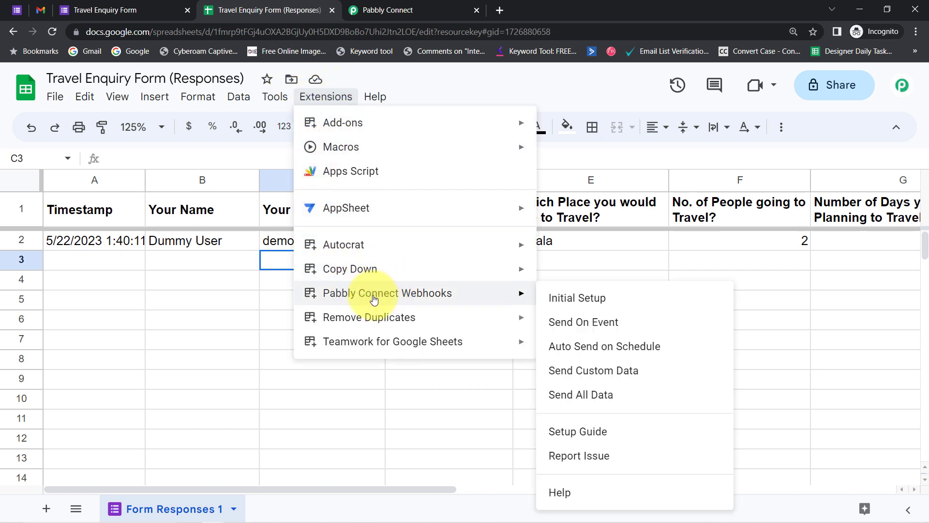
click(566, 299)
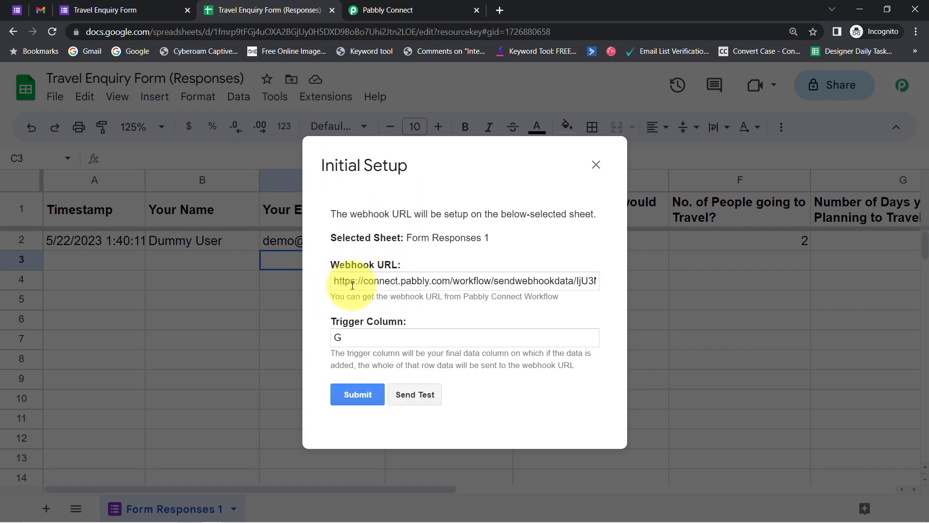
double_click(369, 280)
key(ctrl+a)
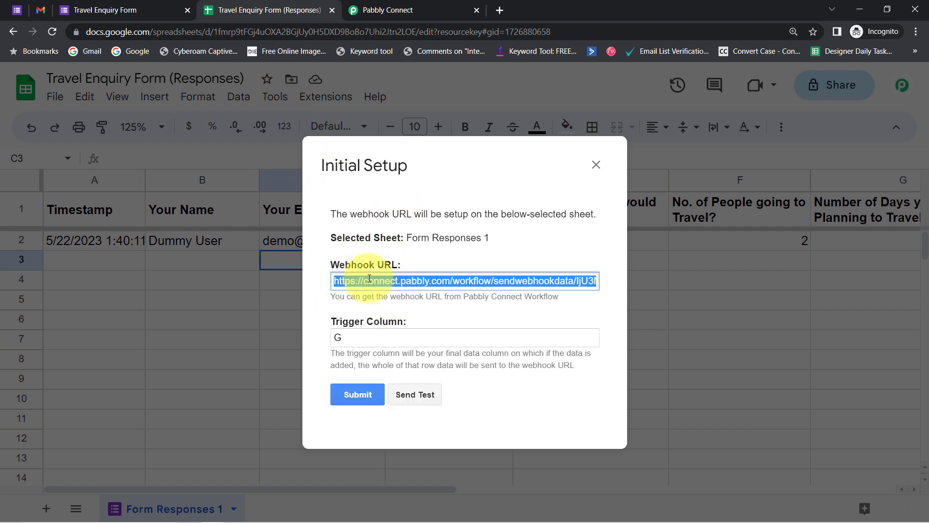
key(BackSpace)
click(368, 339)
key(BackSpace)
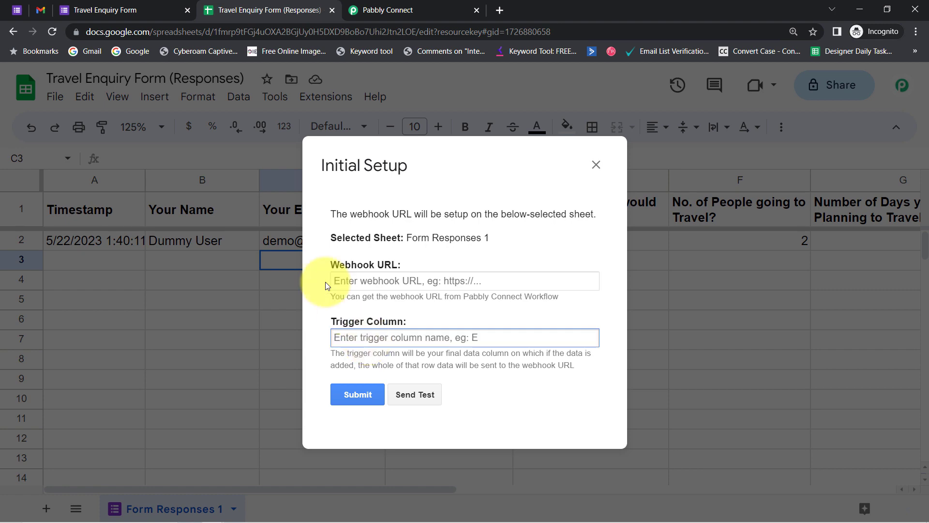
click(373, 281)
Copy the workflow's webhook URL from Pabbly Connect and paste it into Webhook URL.
click(381, 10)
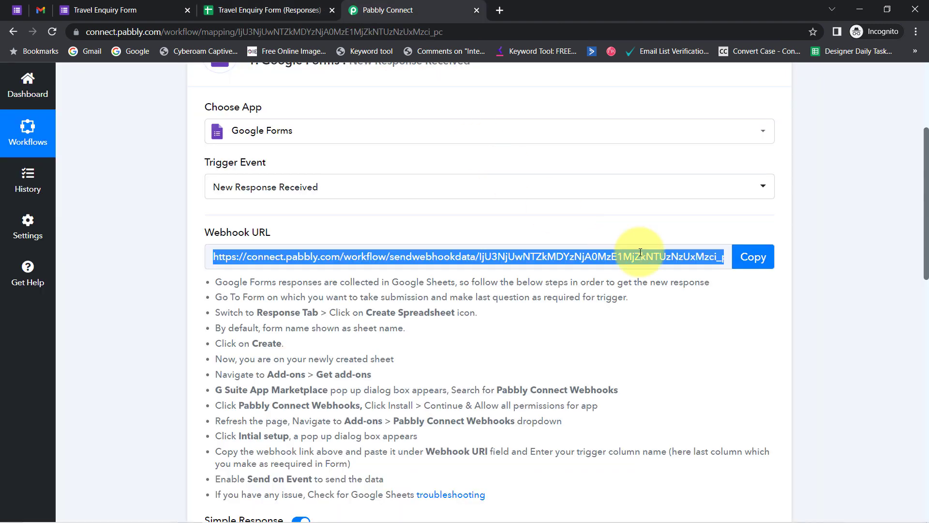
click(751, 255)
click(276, 9)
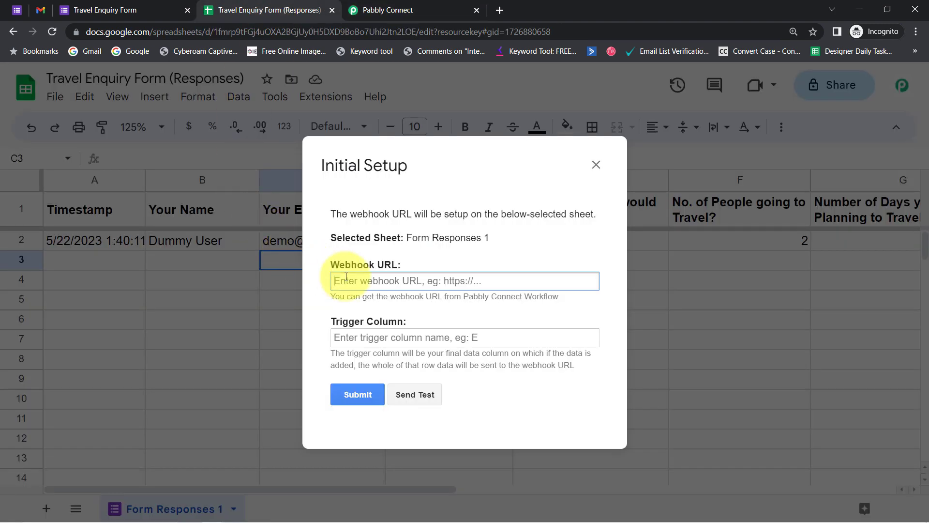
key(ctrl+v)
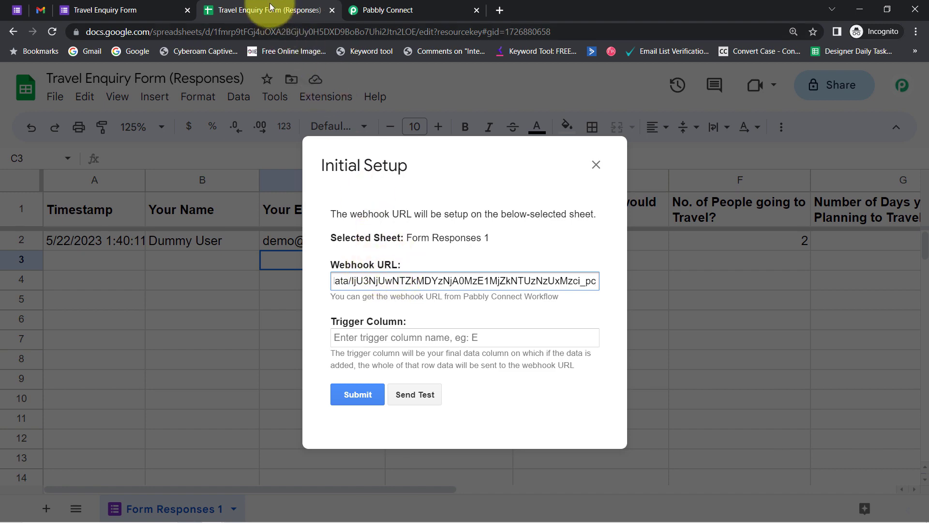
click(411, 10)
click(271, 10)
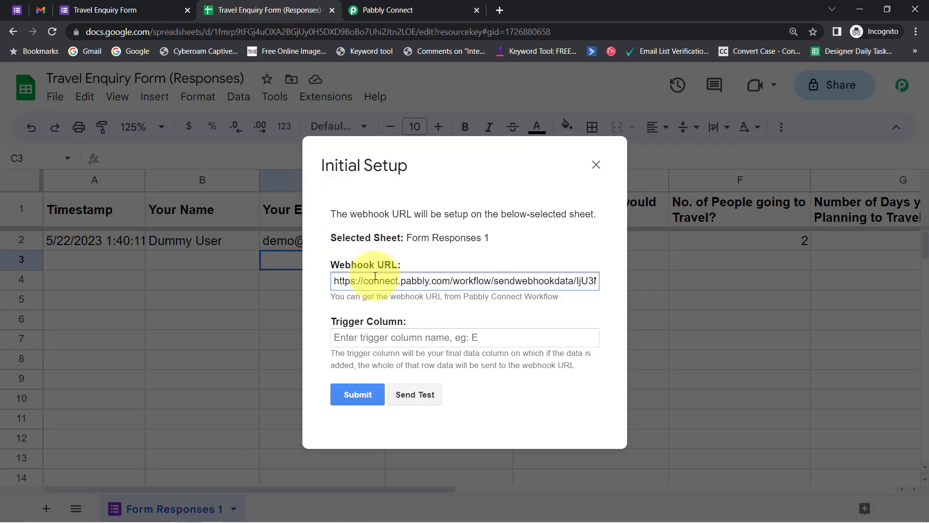
Point out the Trigger Column field and its explanation.
drag(342, 325, 400, 315)
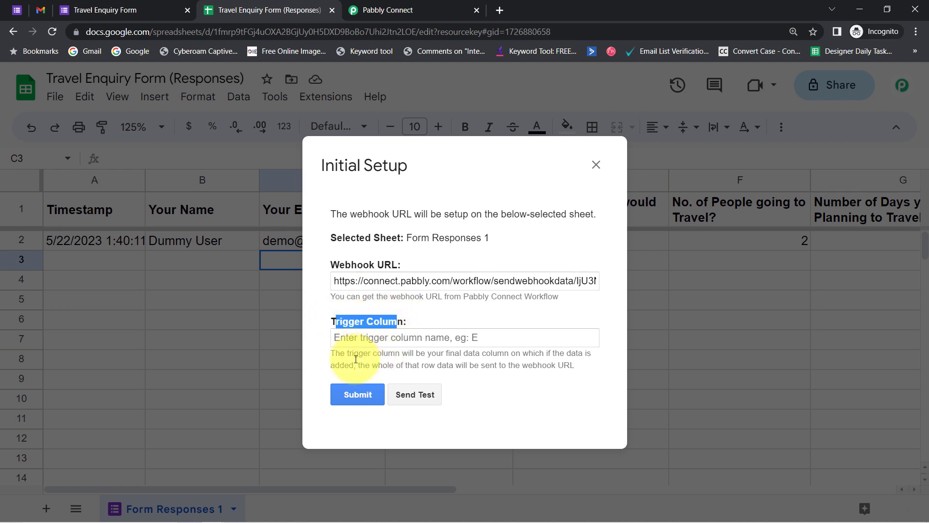
drag(349, 354, 548, 366)
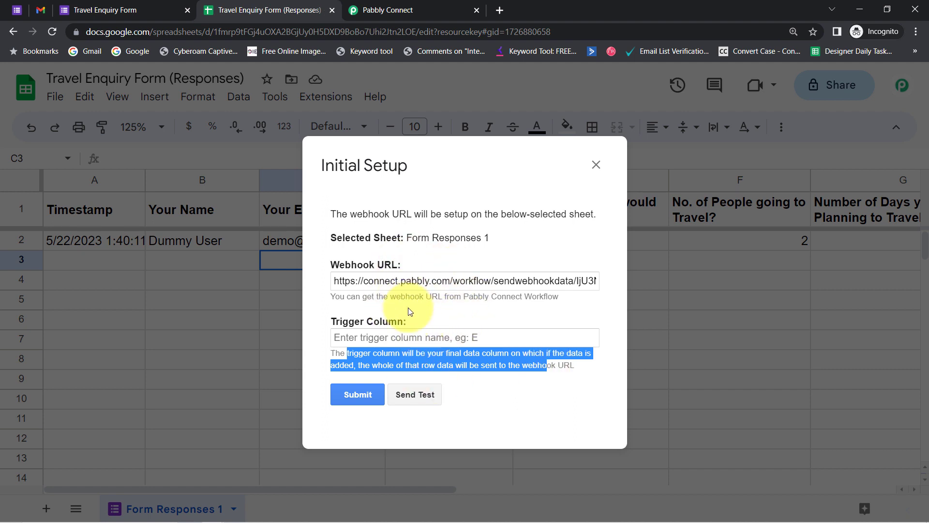
click(380, 334)
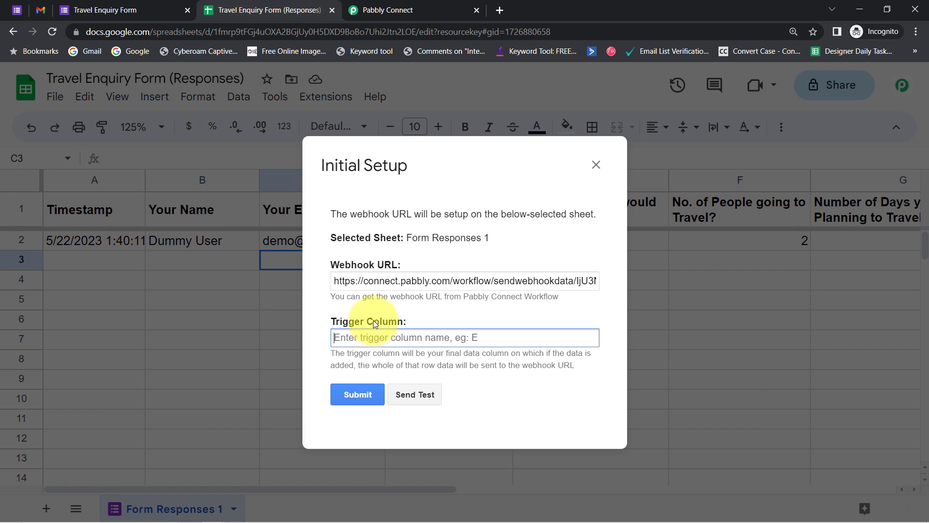
click(372, 4)
drag(927, 210, 920, 271)
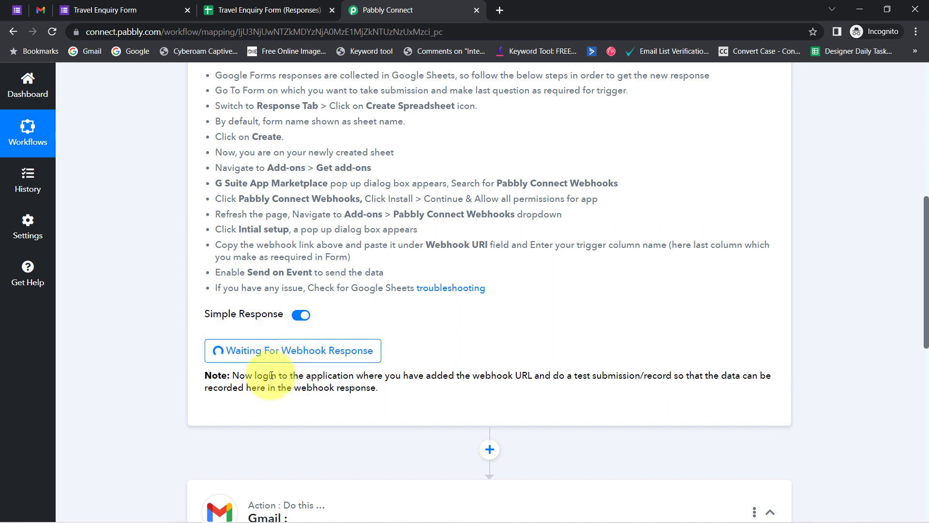
drag(233, 376, 415, 394)
click(417, 395)
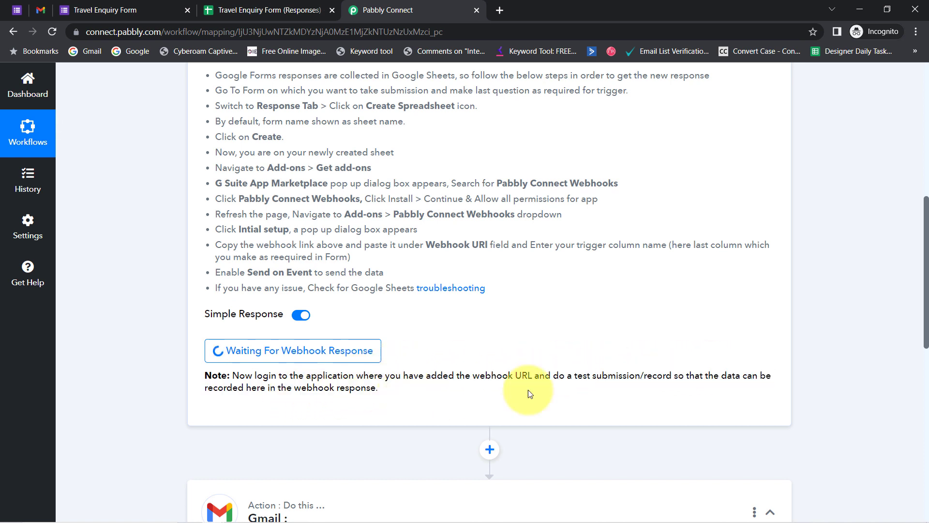
drag(554, 375, 676, 372)
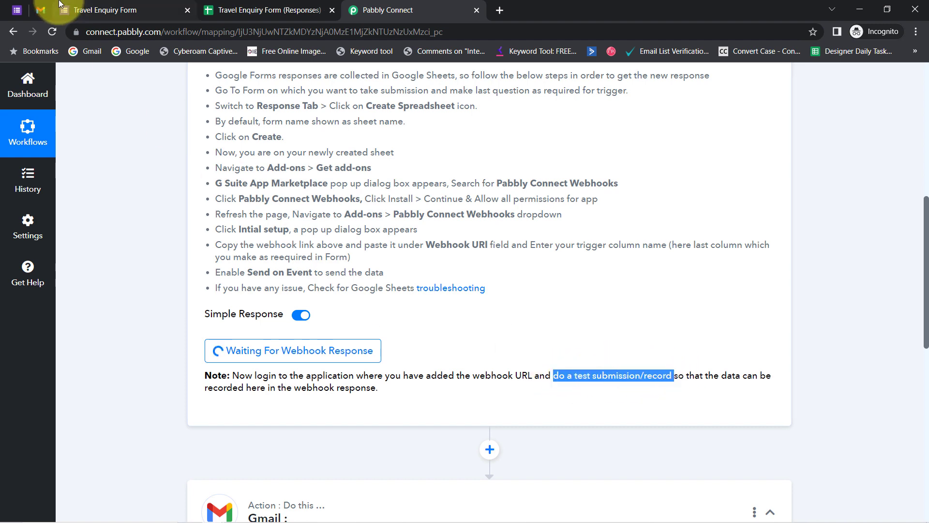
click(150, 4)
click(241, 8)
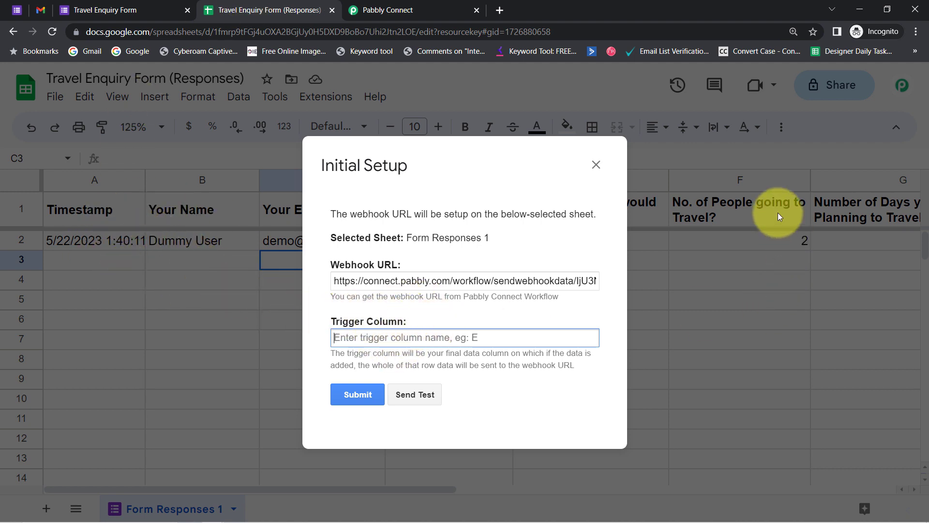
Set the Trigger Column to G in the webhook setup.
drag(381, 162, 281, 183)
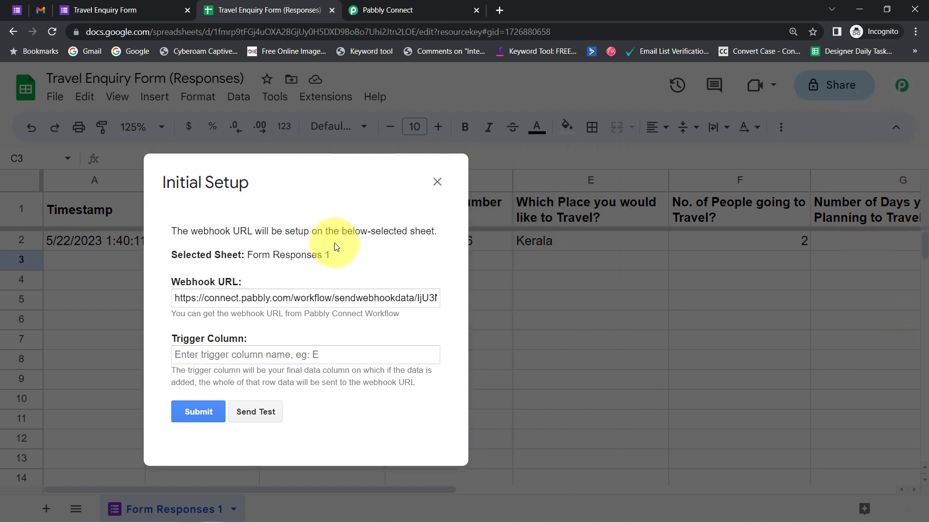
drag(230, 178, 255, 159)
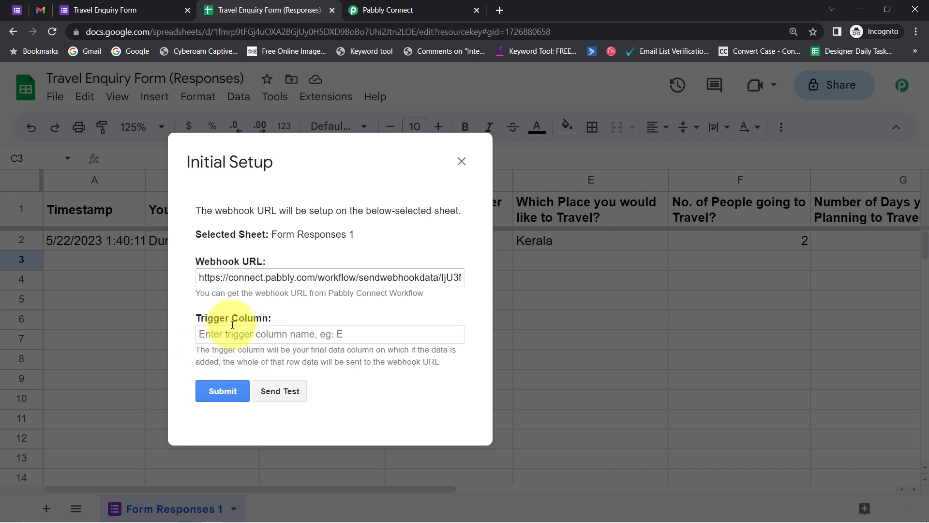
click(220, 333)
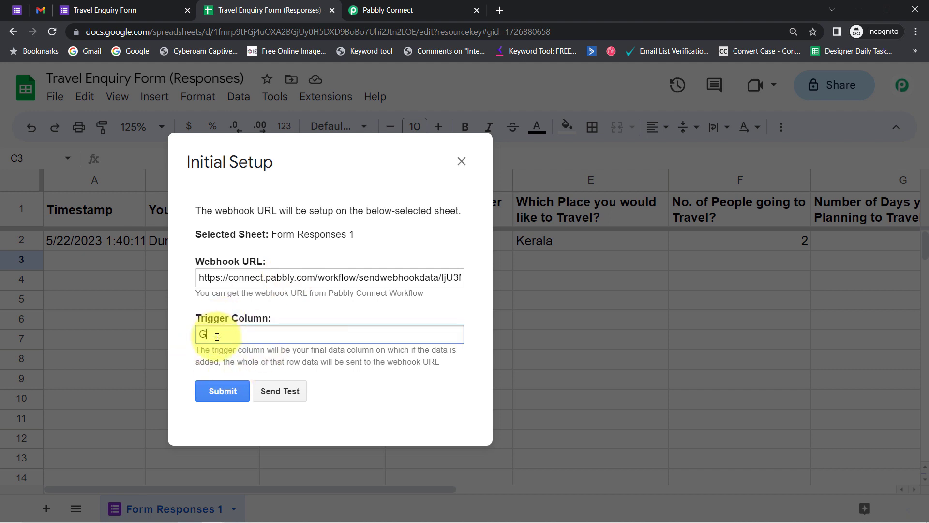
text(G)
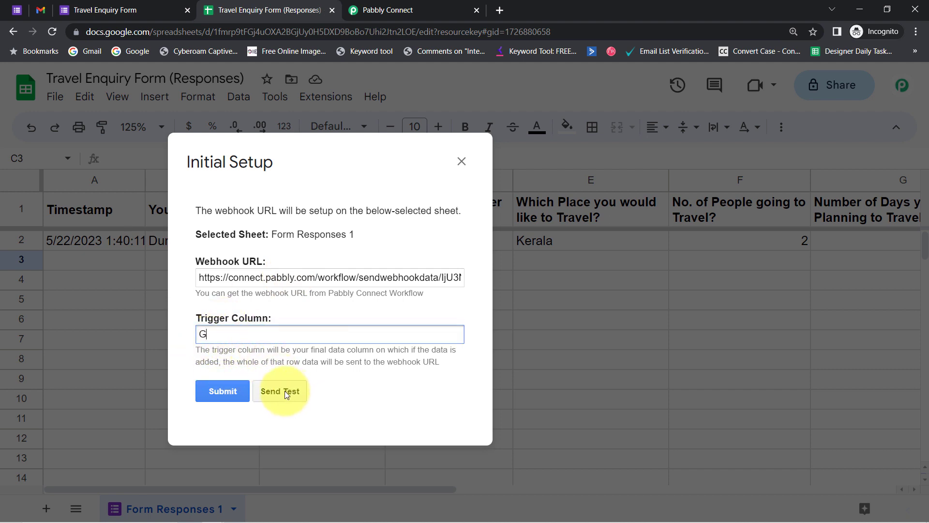
Send a test row to Pabbly Connect, then submit the setup and close the dialog.
click(284, 390)
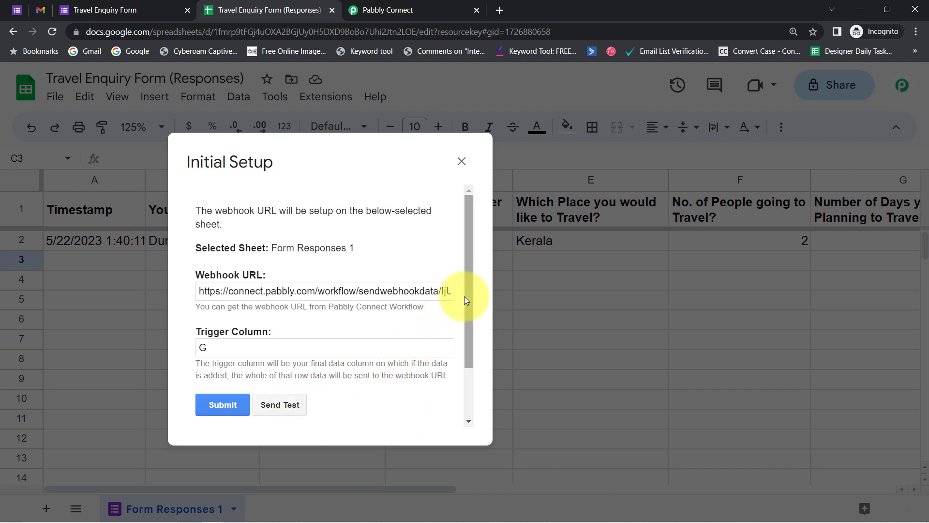
drag(463, 297, 469, 364)
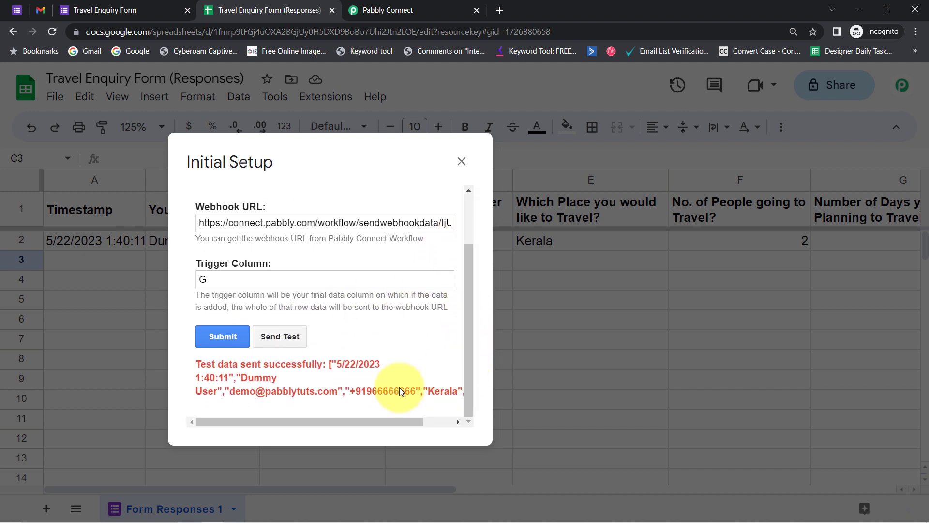
drag(200, 364, 420, 392)
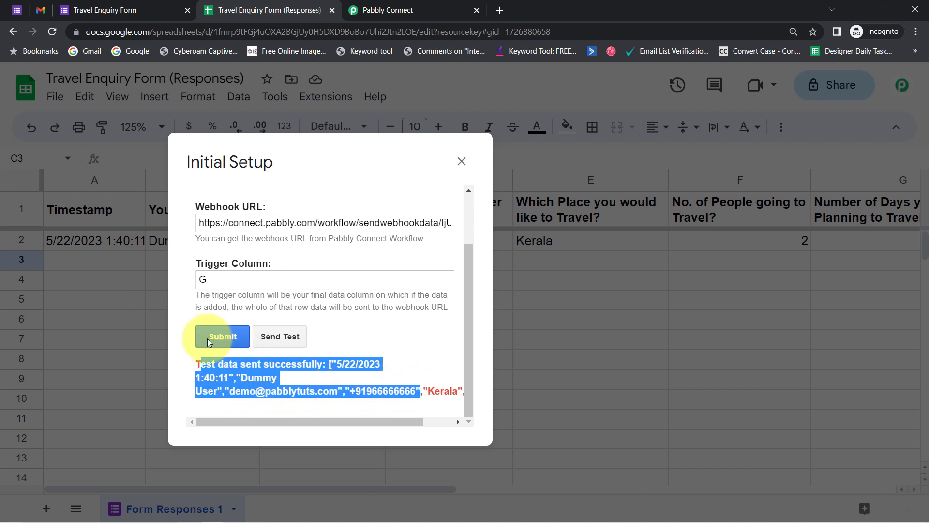
click(223, 336)
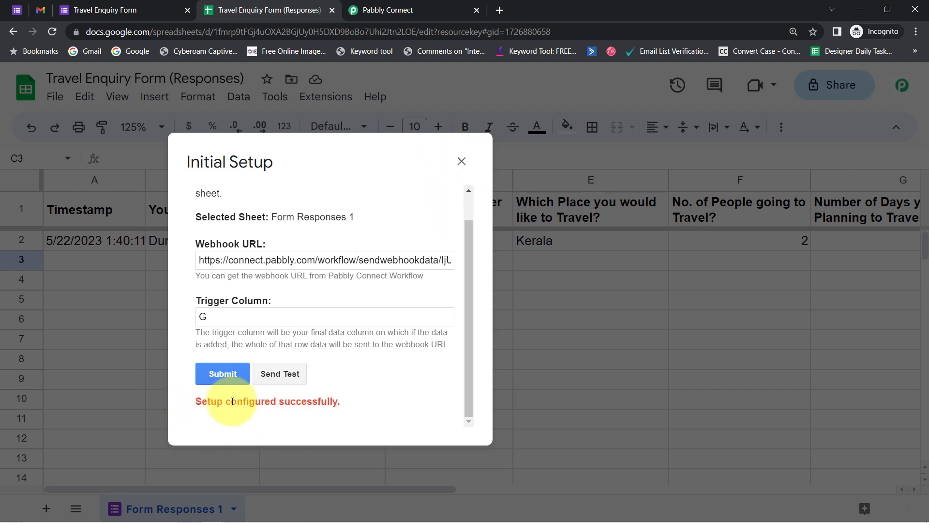
click(461, 161)
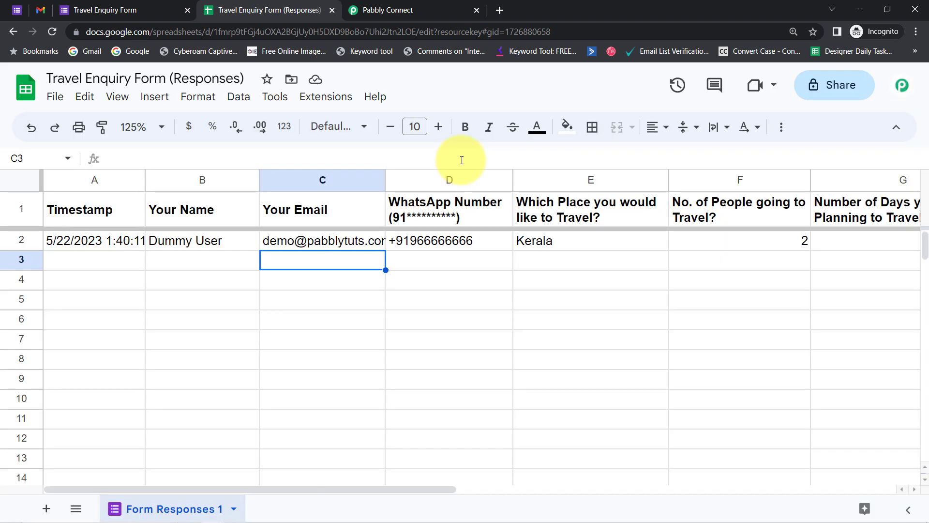
Review the captured response in Pabbly Connect: respondent email, destination Kerala, trigger column G.
click(379, 3)
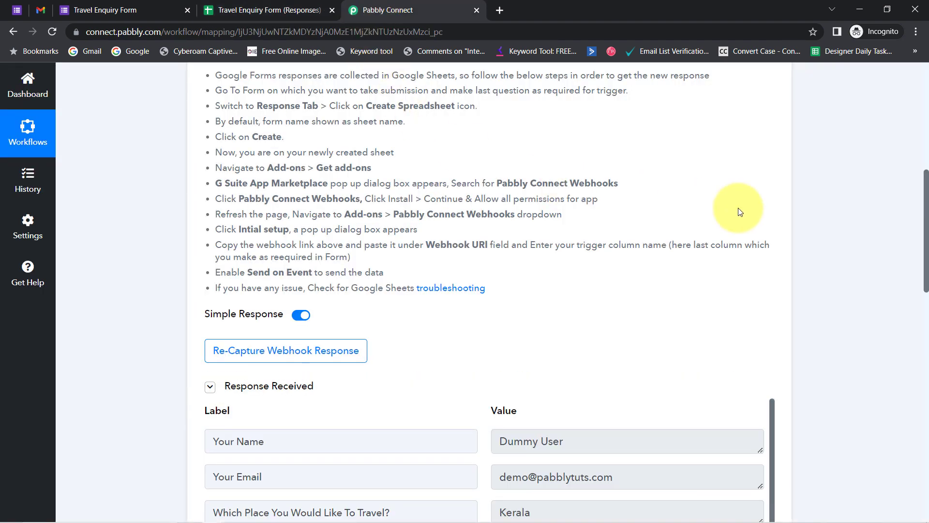
scroll(914, 203, down, 3)
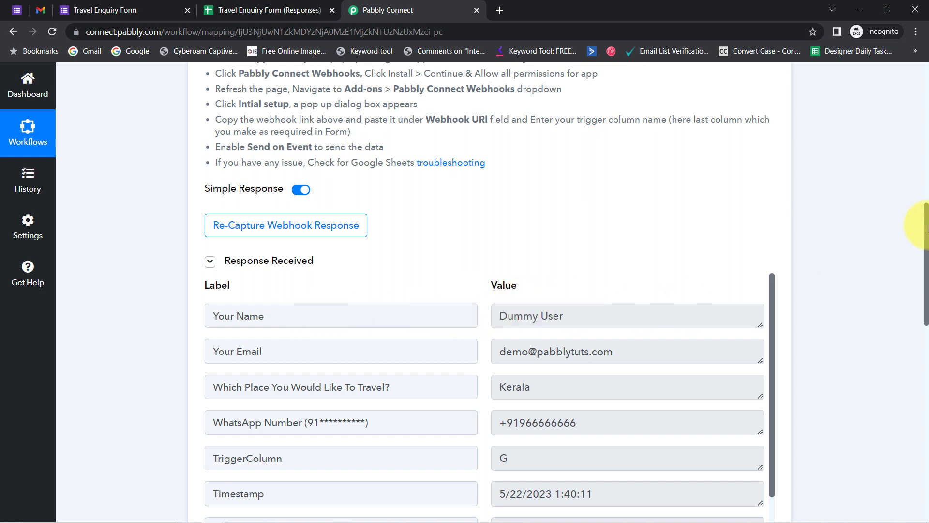
drag(926, 221, 914, 262)
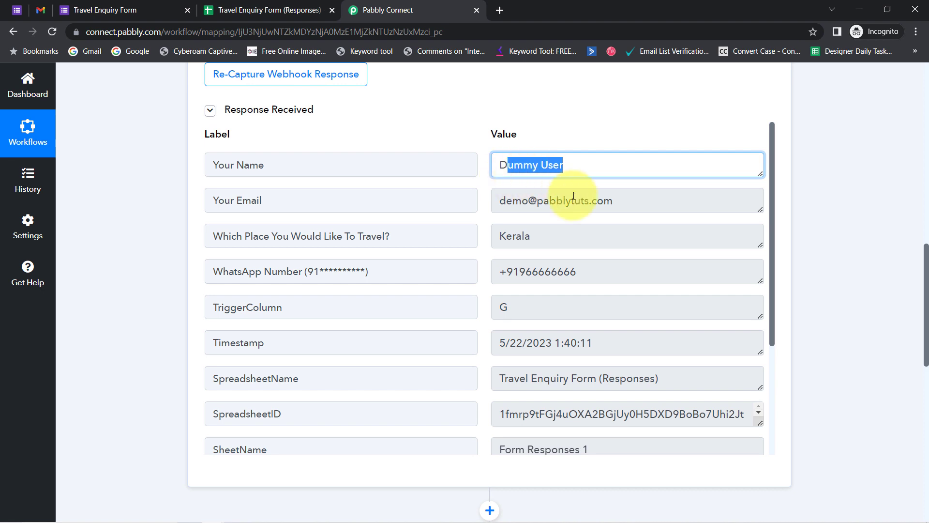
drag(588, 202, 507, 212)
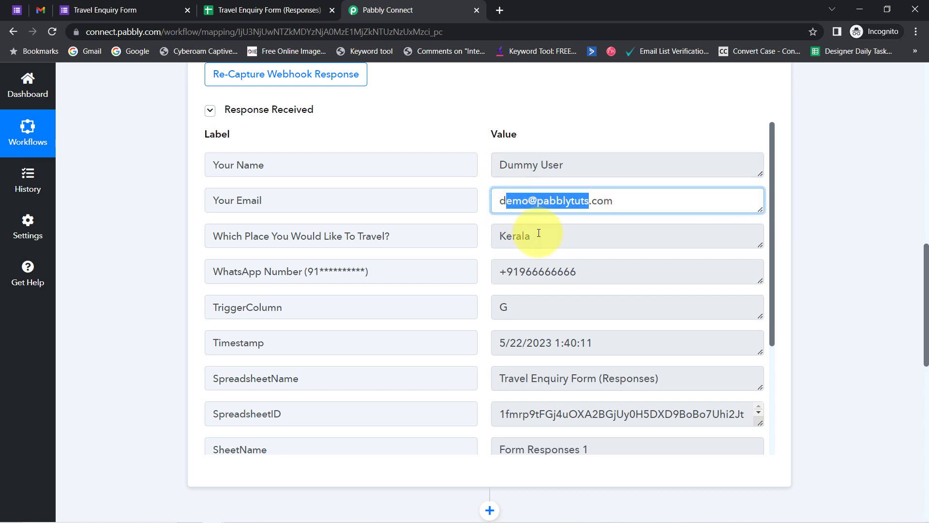
drag(548, 240, 490, 243)
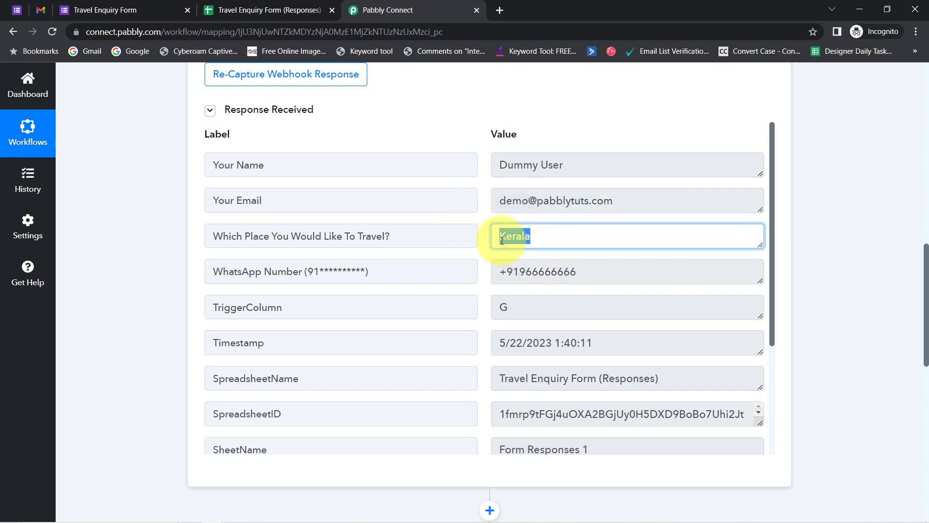
drag(555, 277, 482, 313)
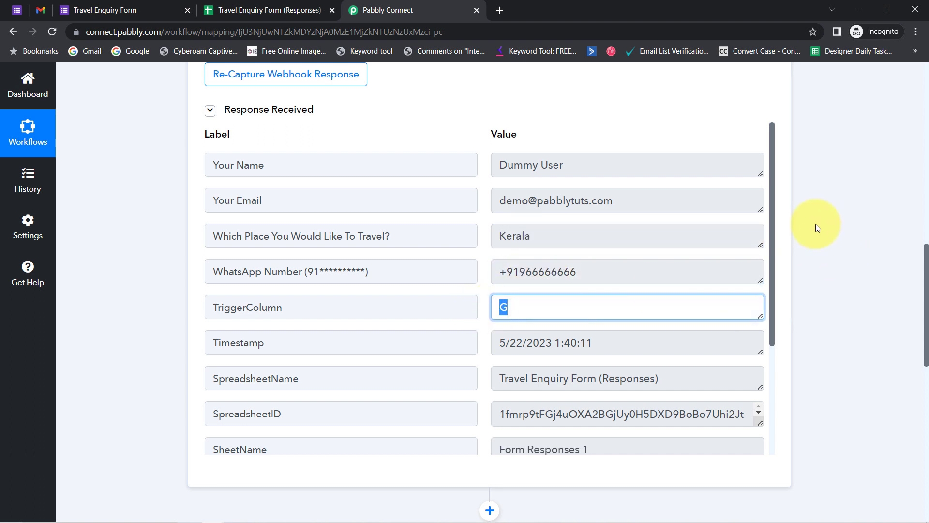
scroll(774, 242, down, 1)
scroll(777, 261, down, 3)
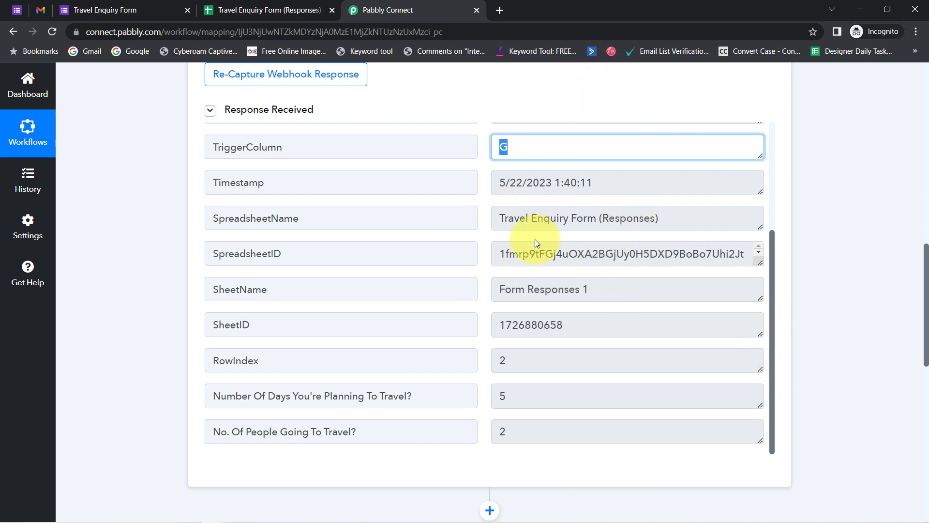
Close the submitted form's confirmation tab.
click(22, 5)
click(234, 7)
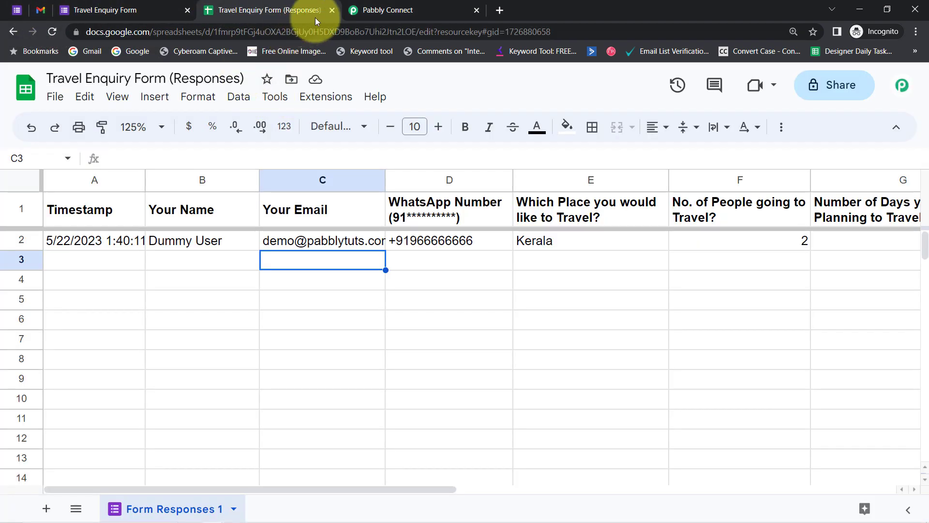
click(382, 7)
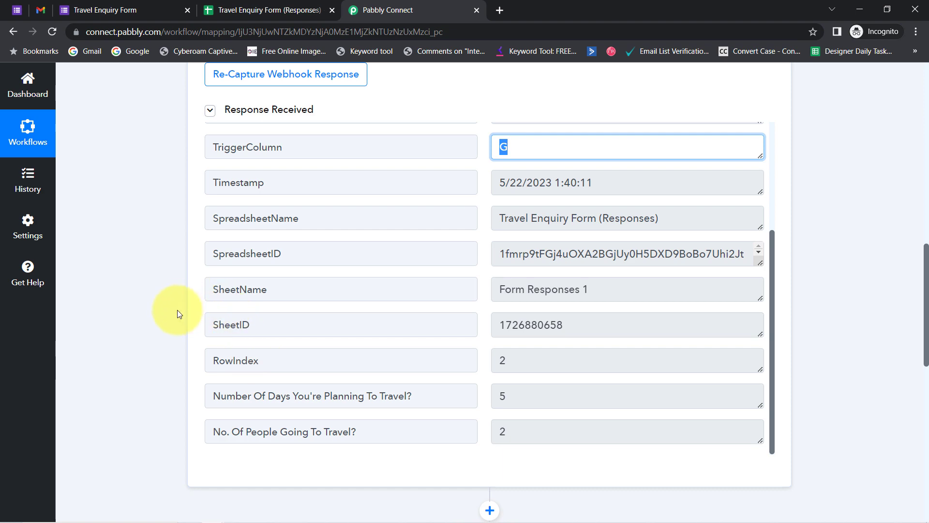
click(67, 10)
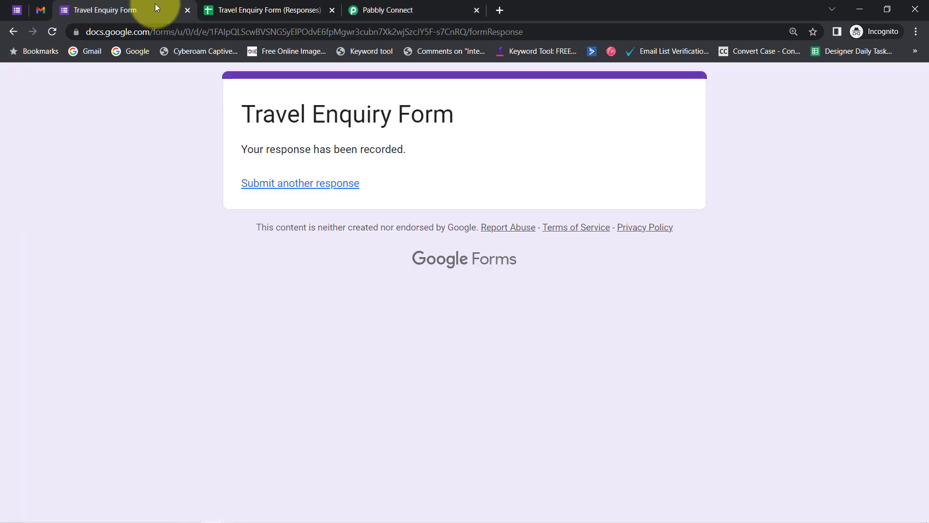
click(186, 9)
Check the form's questions, then open Extensions > Pabbly Connect Webhooks in the responses sheet.
click(16, 10)
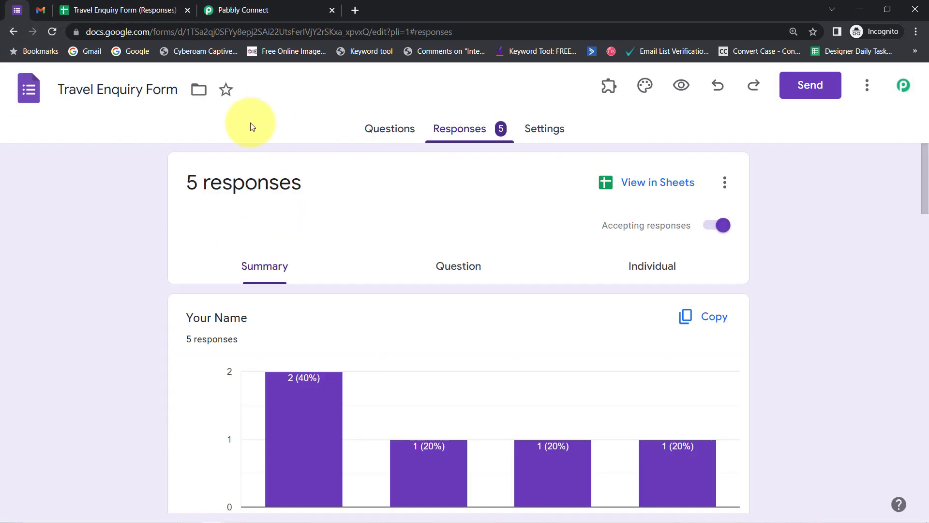
click(382, 128)
click(291, 10)
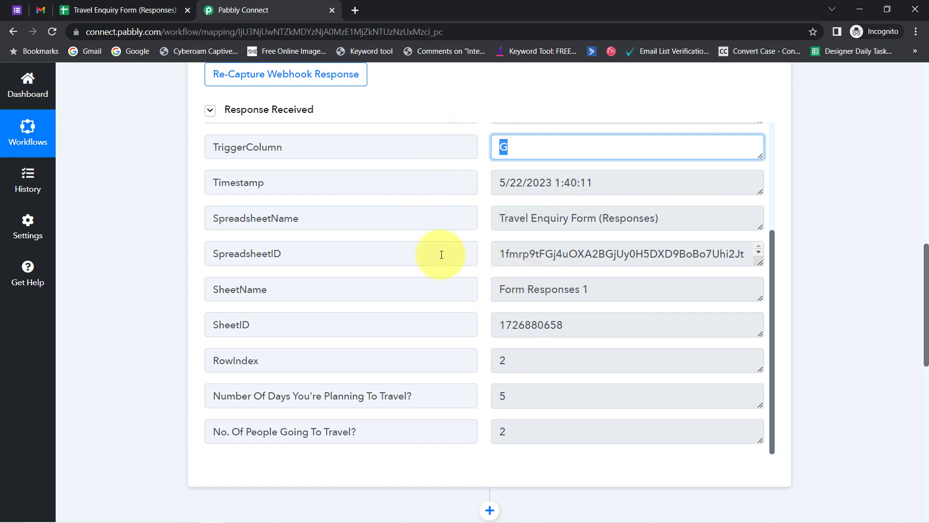
click(124, 6)
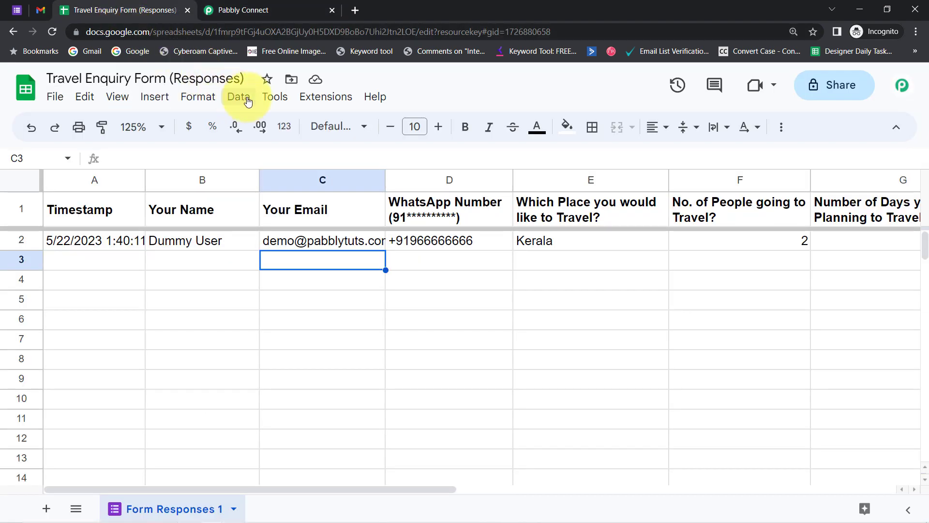
click(324, 97)
mouse_move(436, 293)
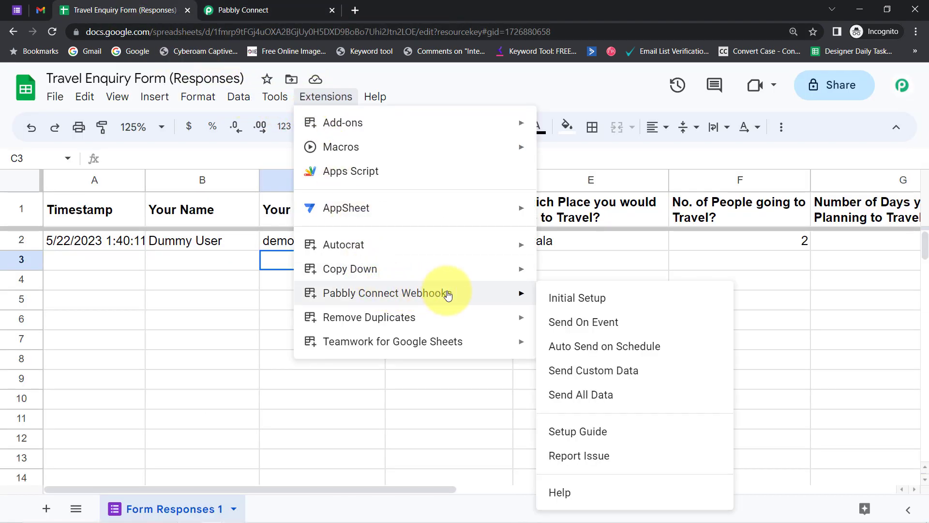
Enable Send On Event for Pabbly Connect Webhooks and confirm it is checked.
click(562, 333)
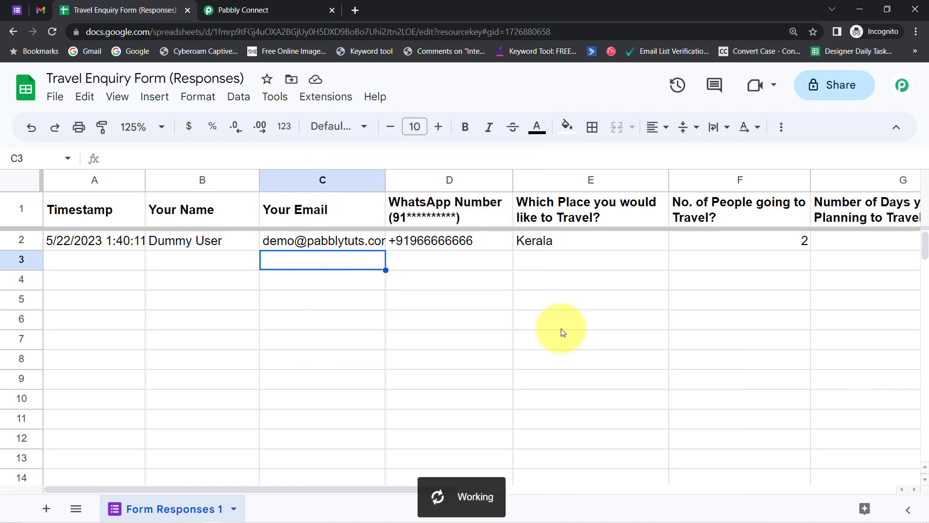
click(322, 95)
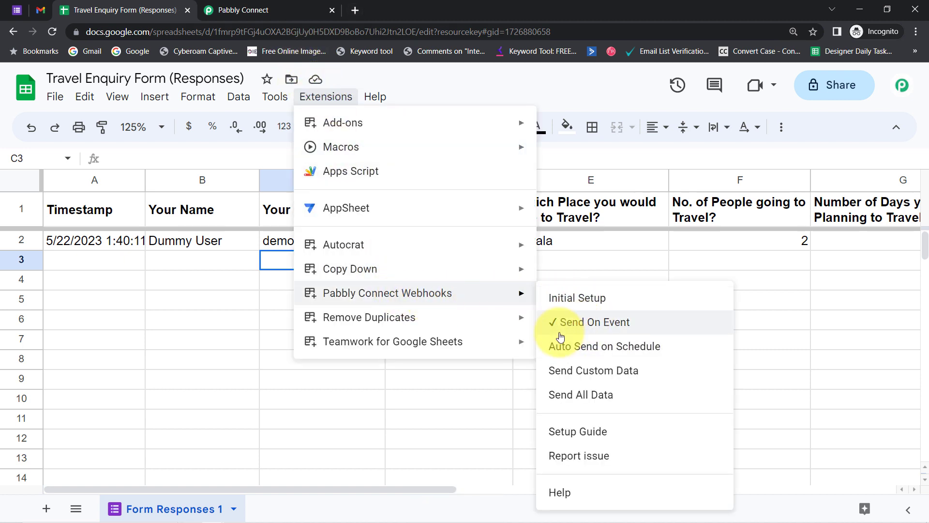
click(97, 280)
Look over the response rows and form, then return to the Pabbly Connect workflow.
drag(25, 241, 31, 319)
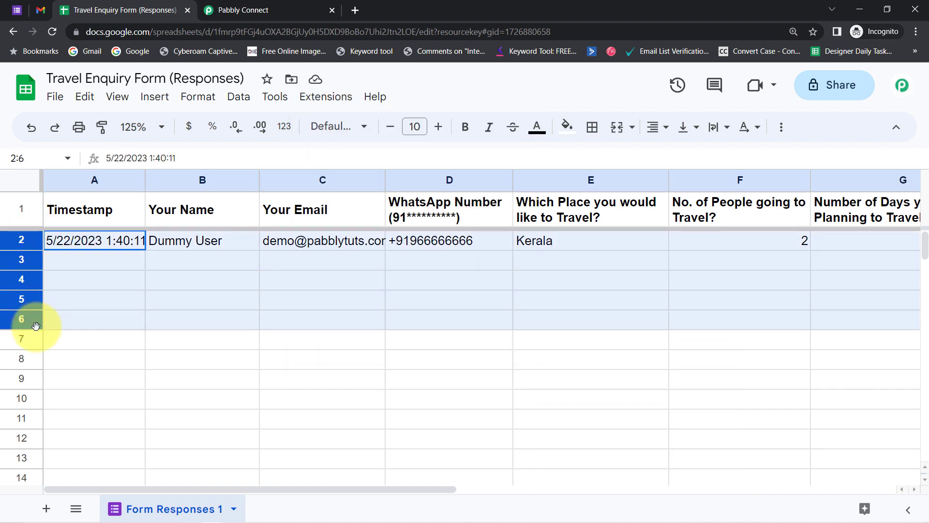
click(242, 9)
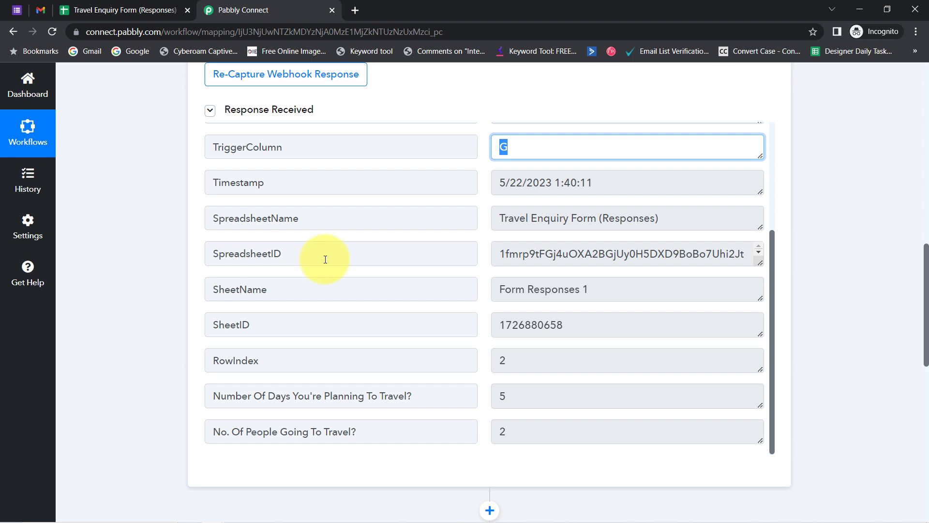
click(150, 4)
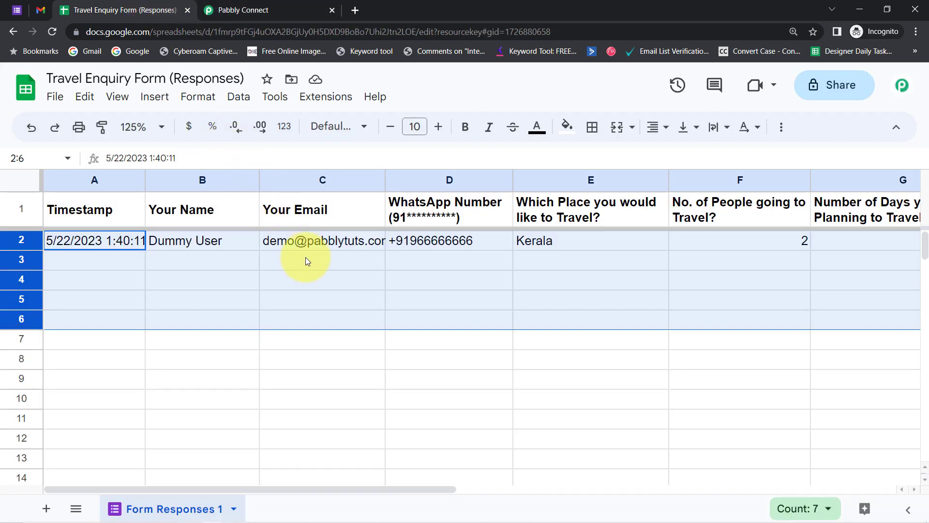
click(317, 268)
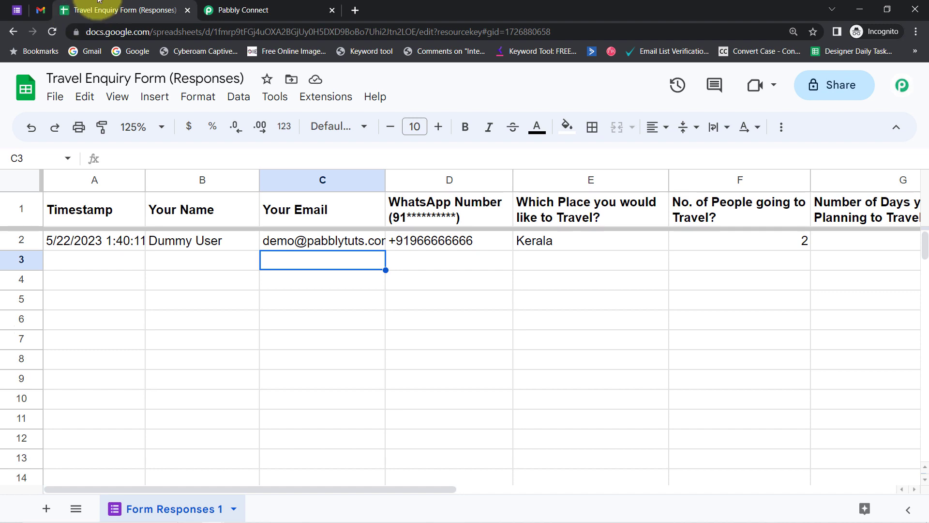
click(17, 4)
click(121, 9)
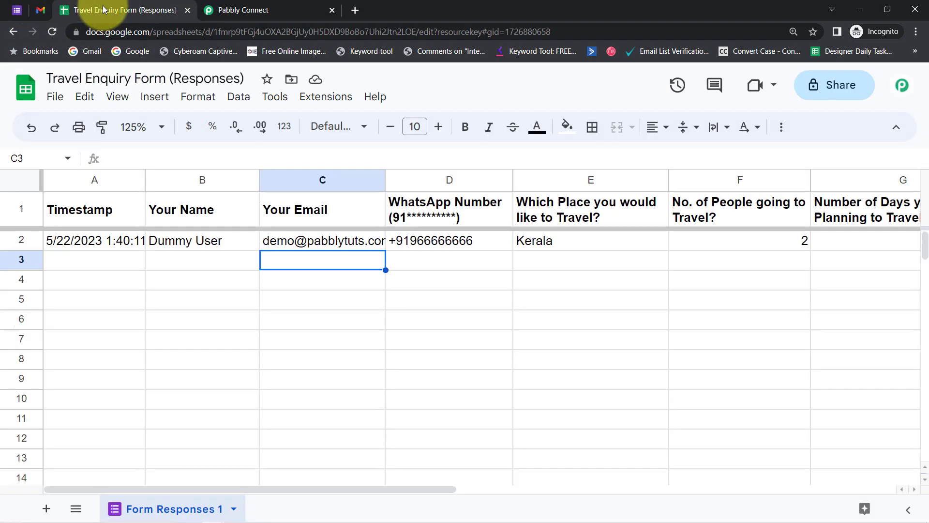
click(290, 9)
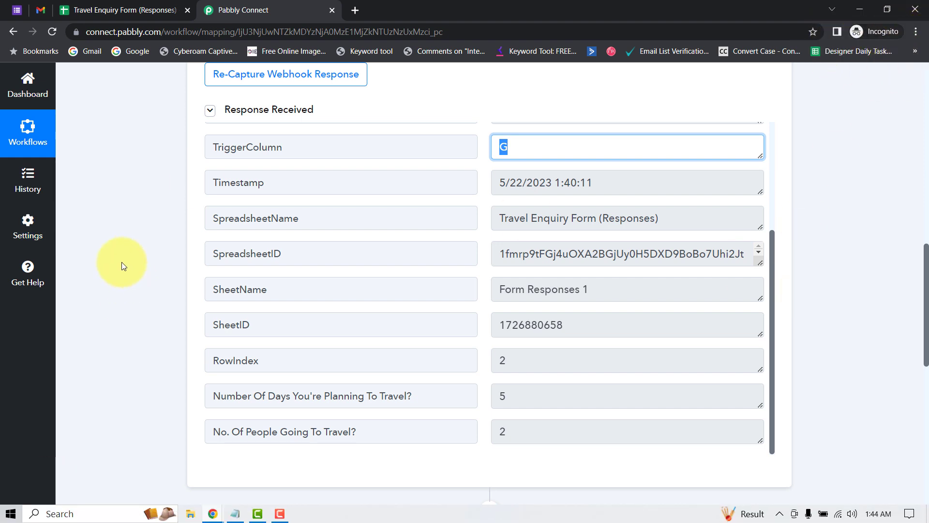
click(144, 168)
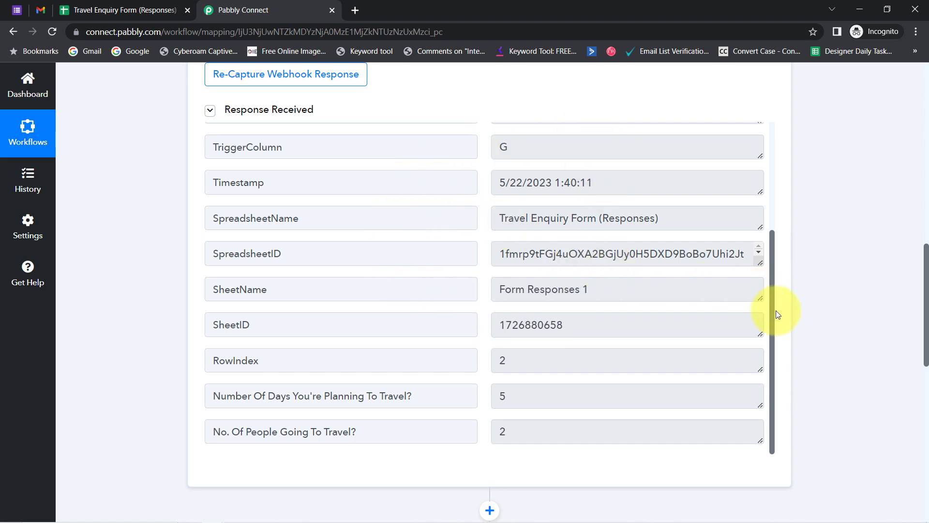
drag(768, 297, 764, 189)
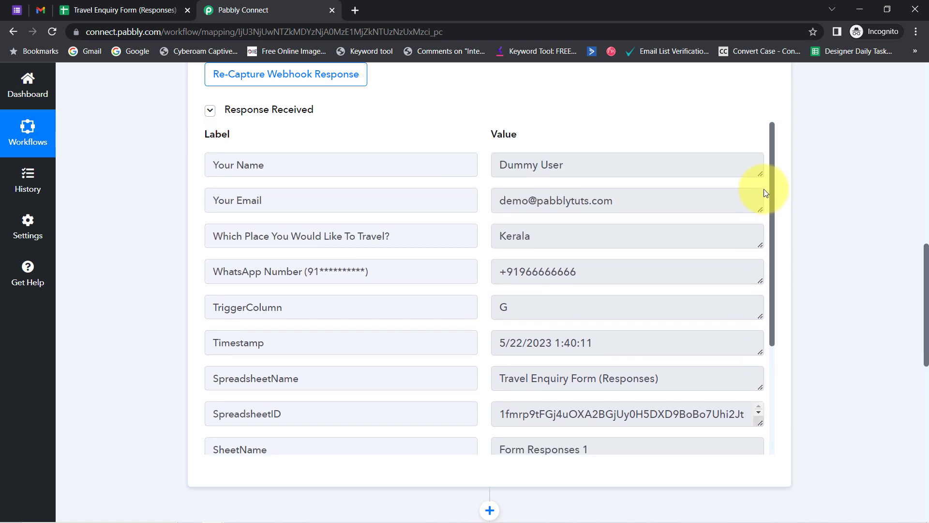
drag(542, 236, 488, 240)
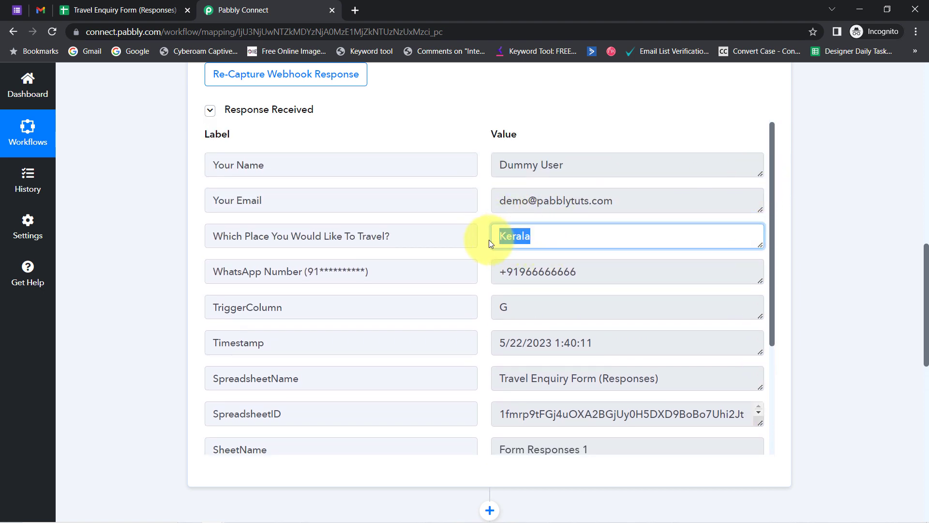
double_click(521, 236)
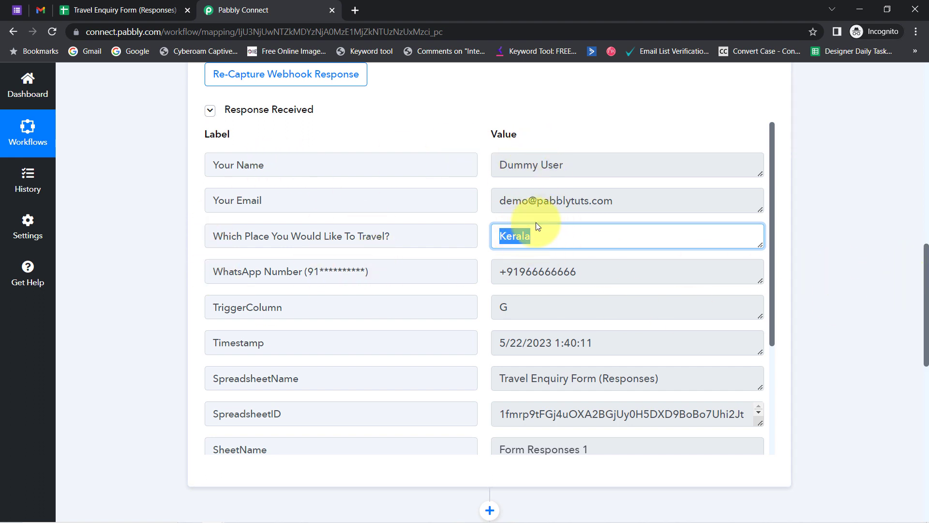
drag(926, 270, 926, 368)
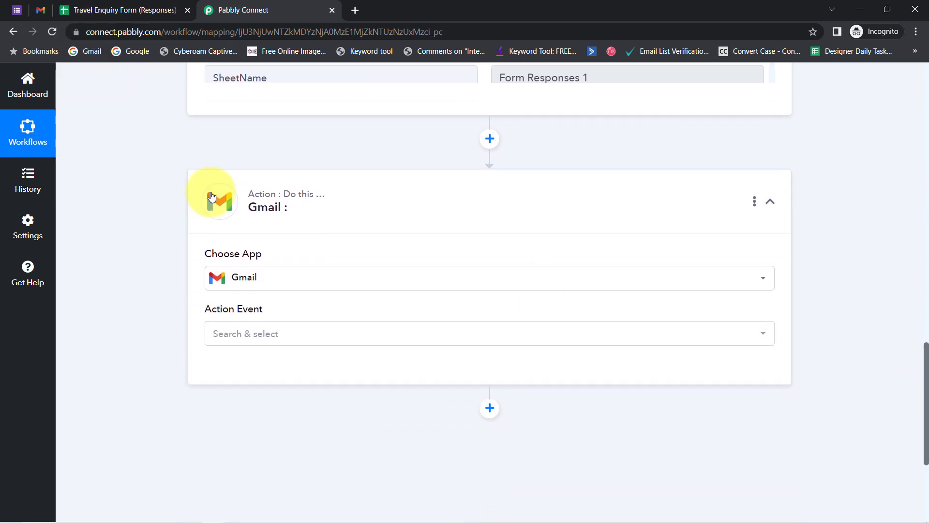
click(15, 10)
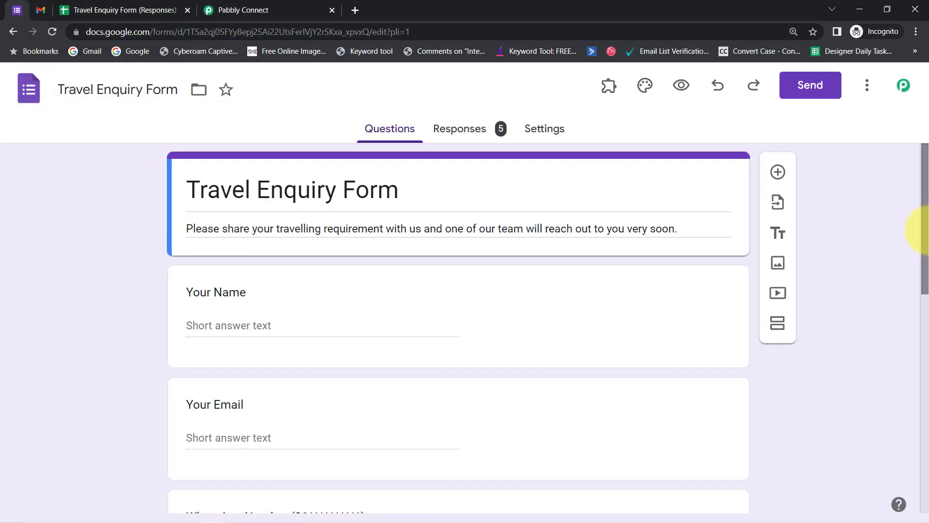
drag(926, 222, 919, 338)
scroll(330, 338, down, 1)
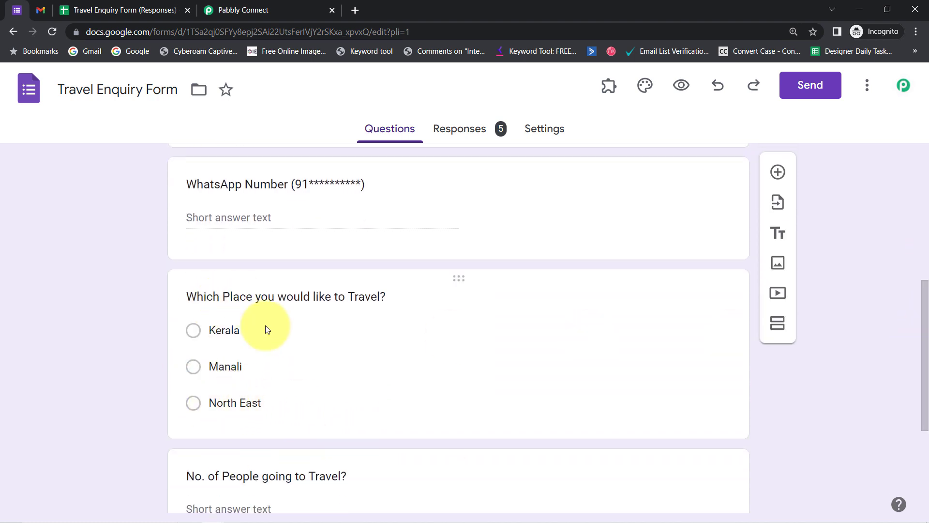
click(256, 9)
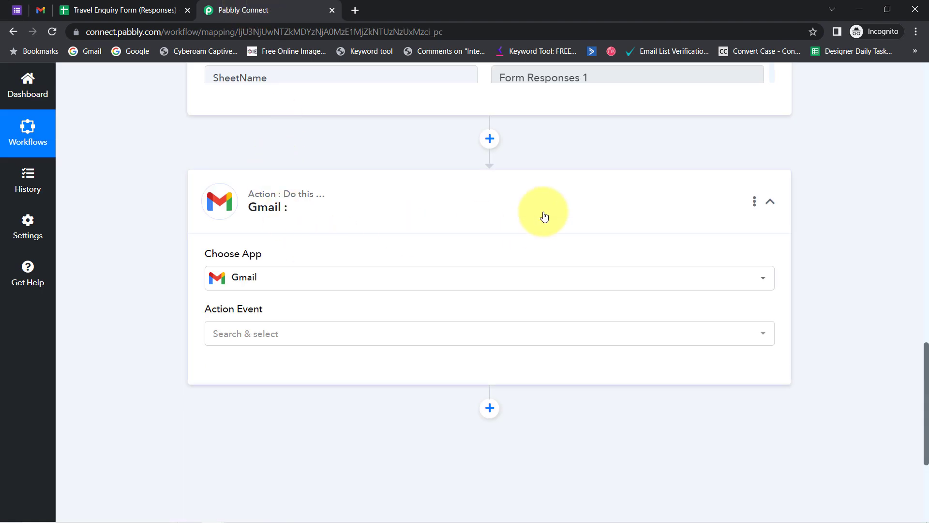
Delete the empty Gmail action step and add a Router by Pabbly step after the trigger.
click(754, 202)
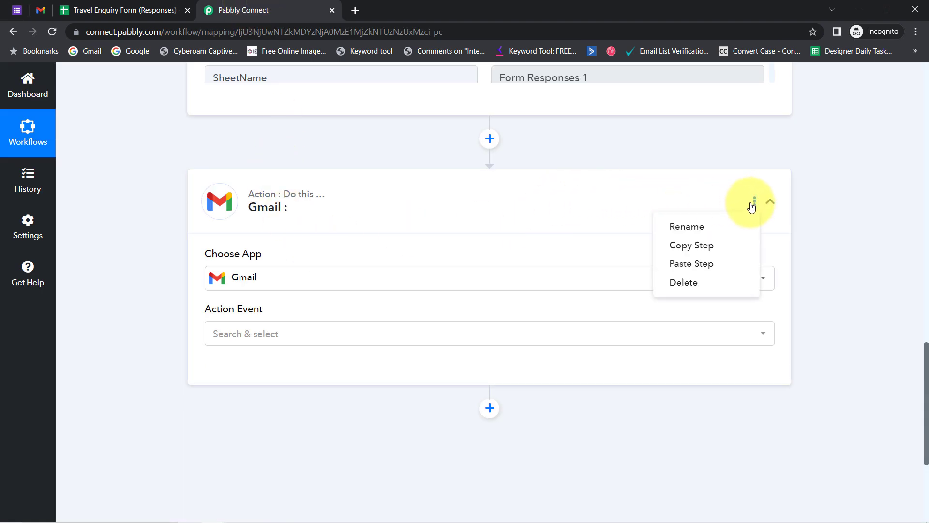
click(679, 283)
click(461, 353)
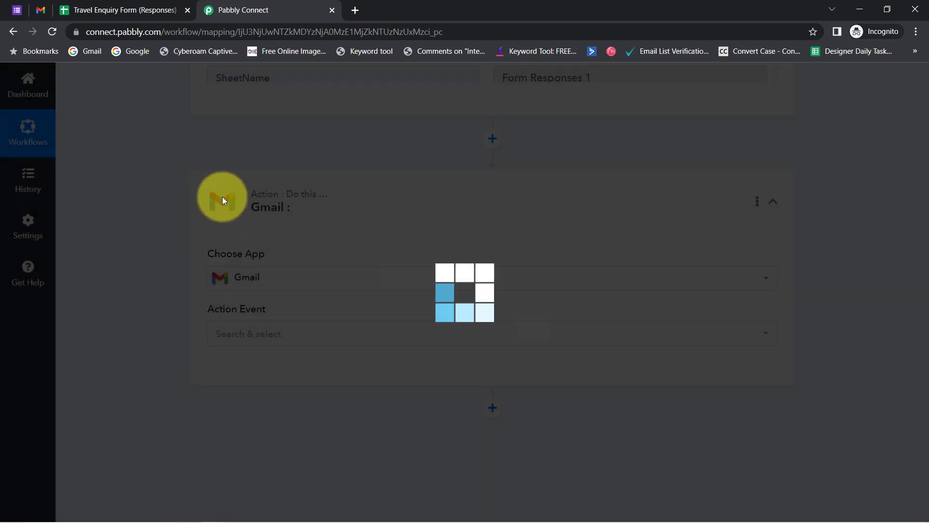
click(466, 351)
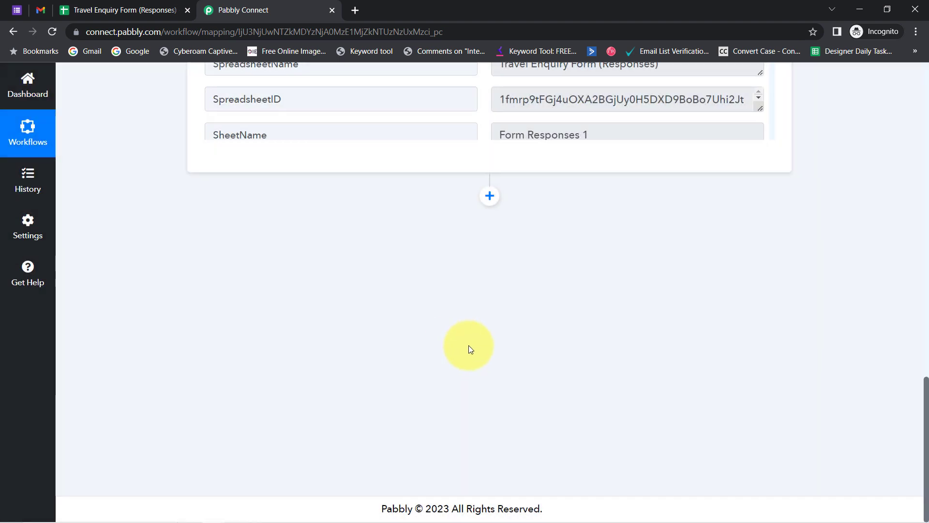
click(489, 197)
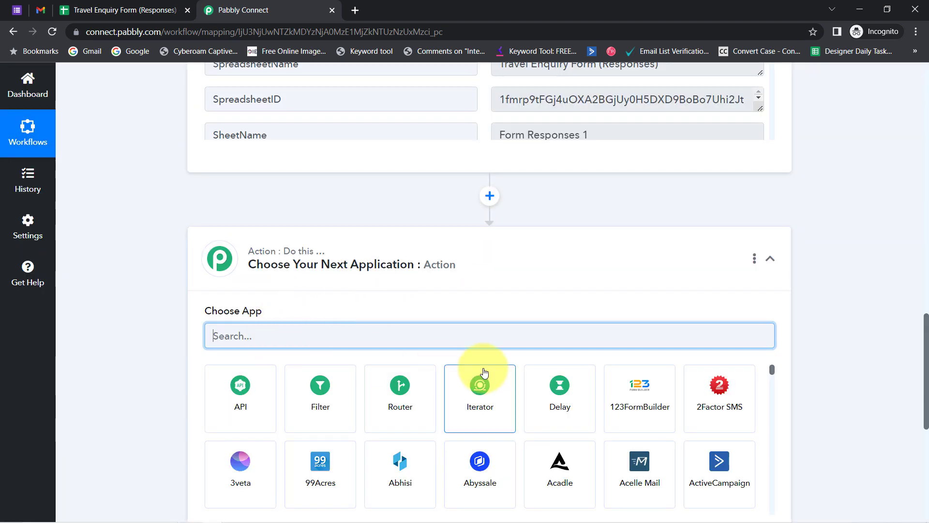
click(387, 399)
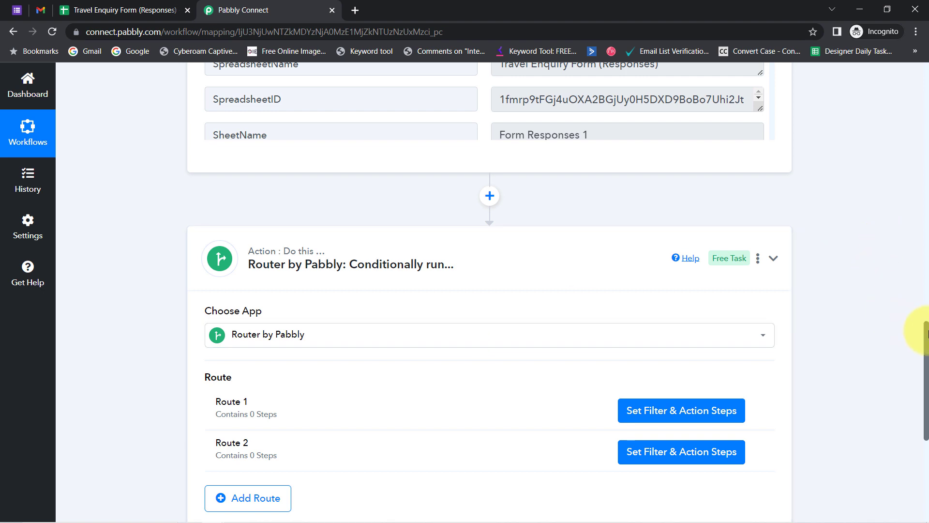
Add a third route and rename Route 1 to 'If Response = Kerala'.
scroll(922, 339, down, 3)
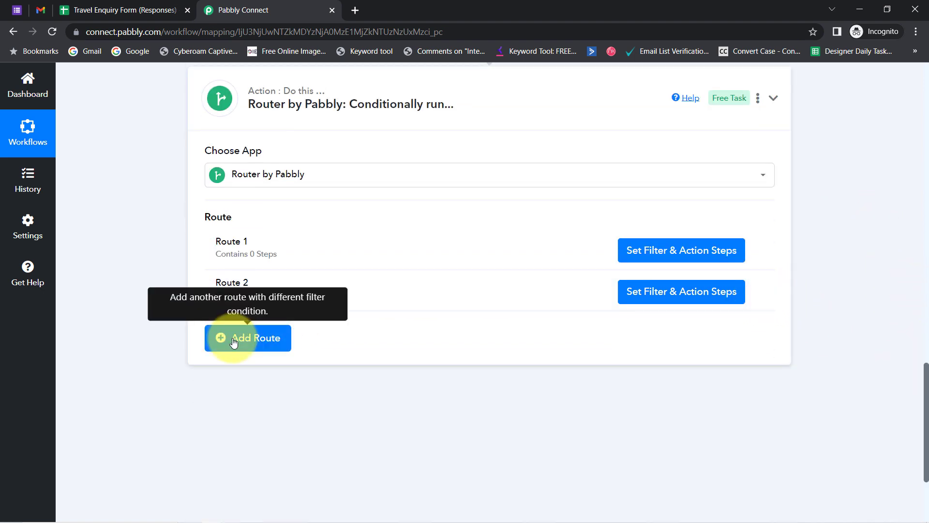
click(234, 341)
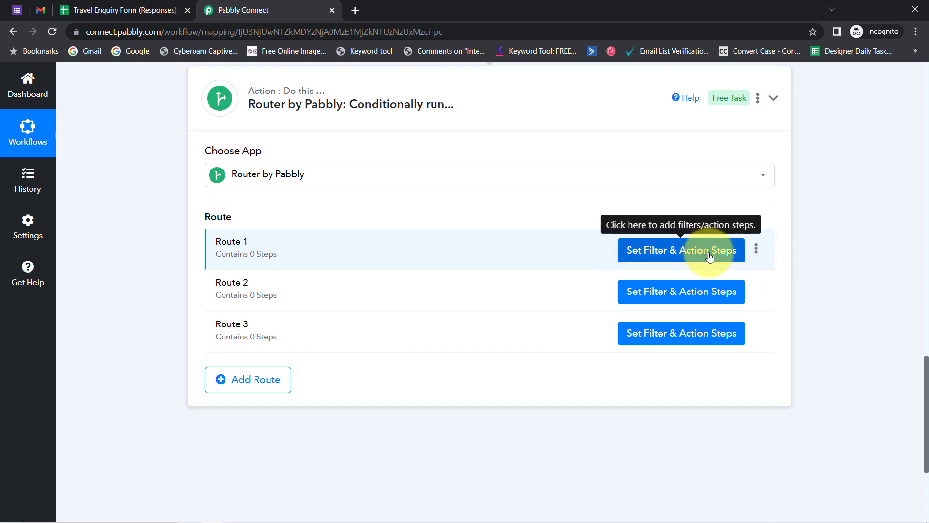
click(755, 250)
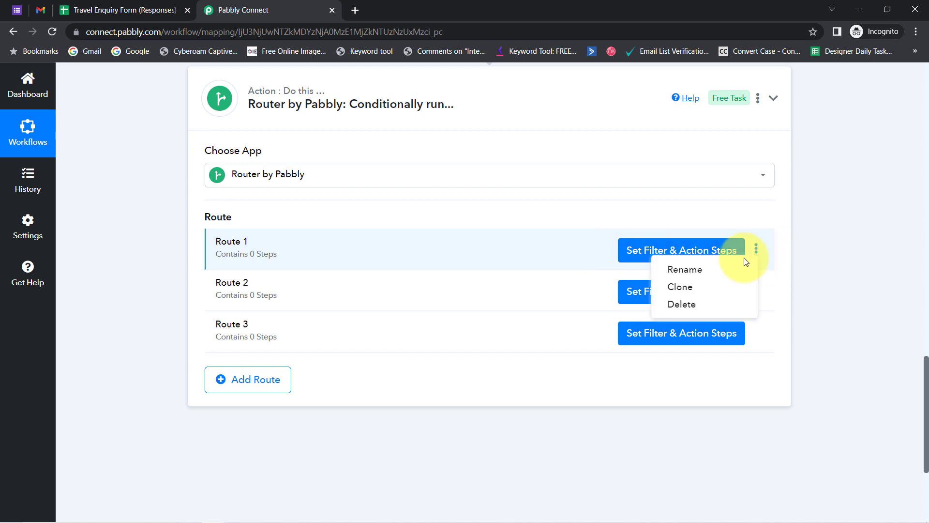
click(680, 270)
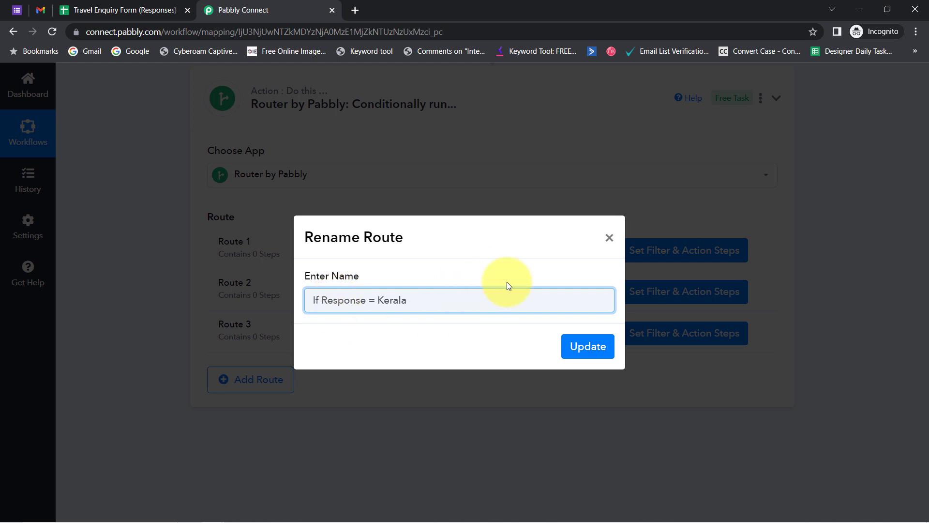
click(581, 346)
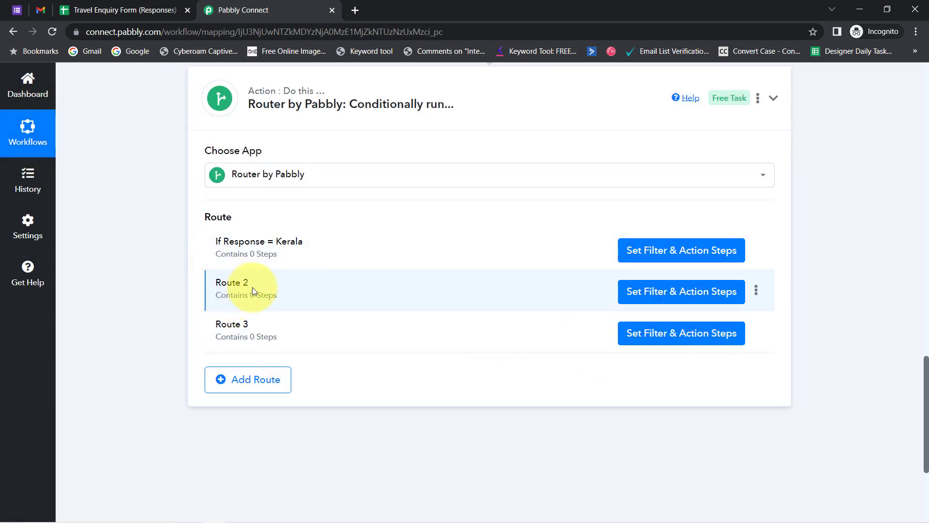
Rename Route 2 to 'If Response = Manali' and Route 3 to 'If Response = North East'.
click(756, 291)
click(687, 310)
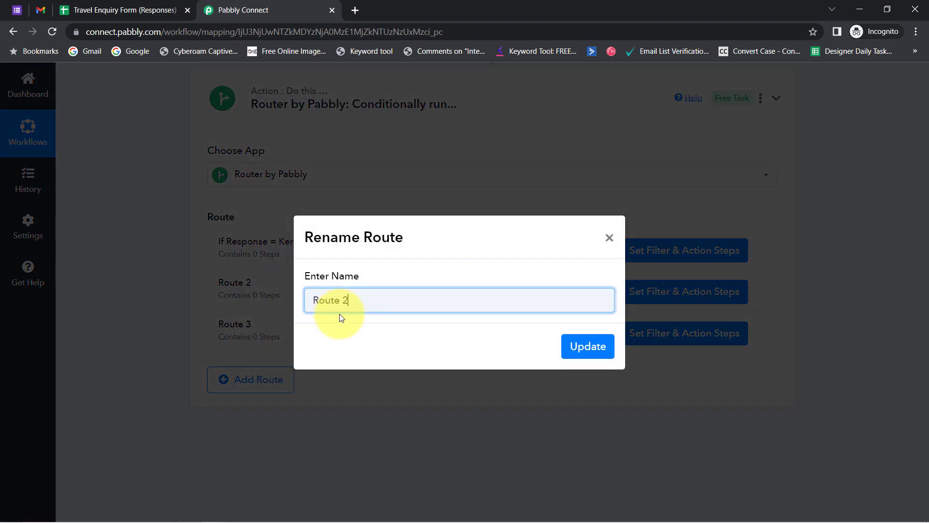
click(340, 299)
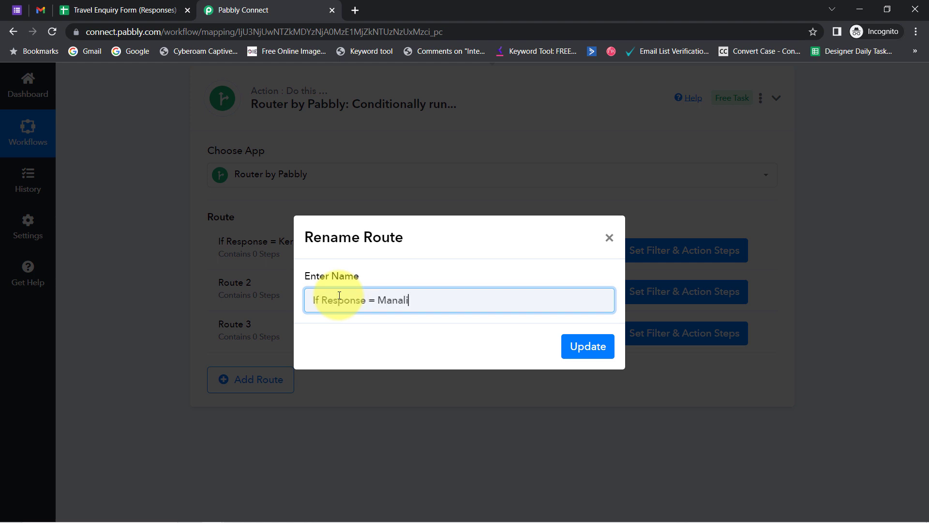
click(587, 345)
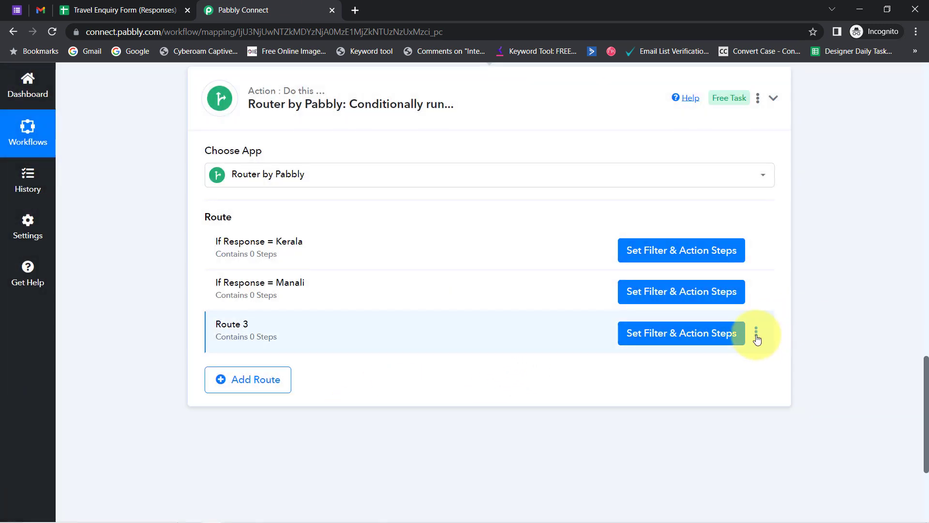
click(756, 333)
click(683, 353)
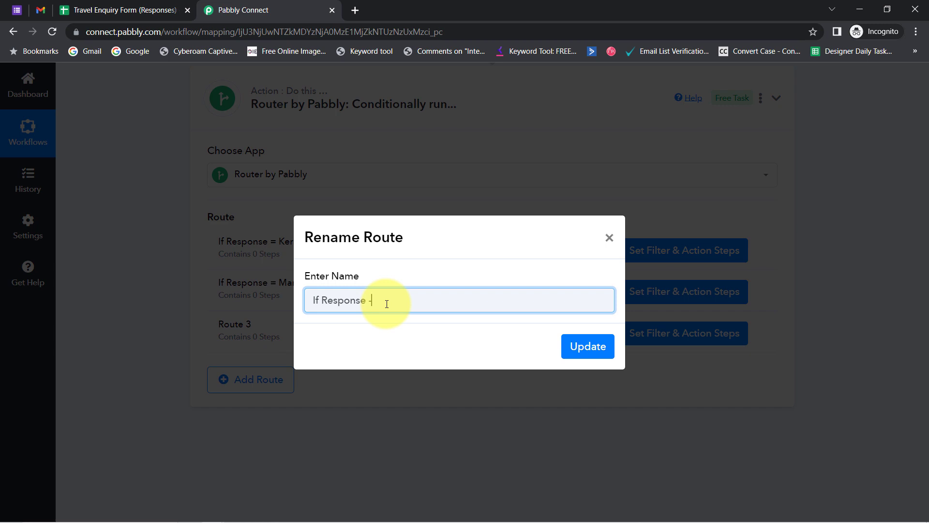
text(If Response = North East)
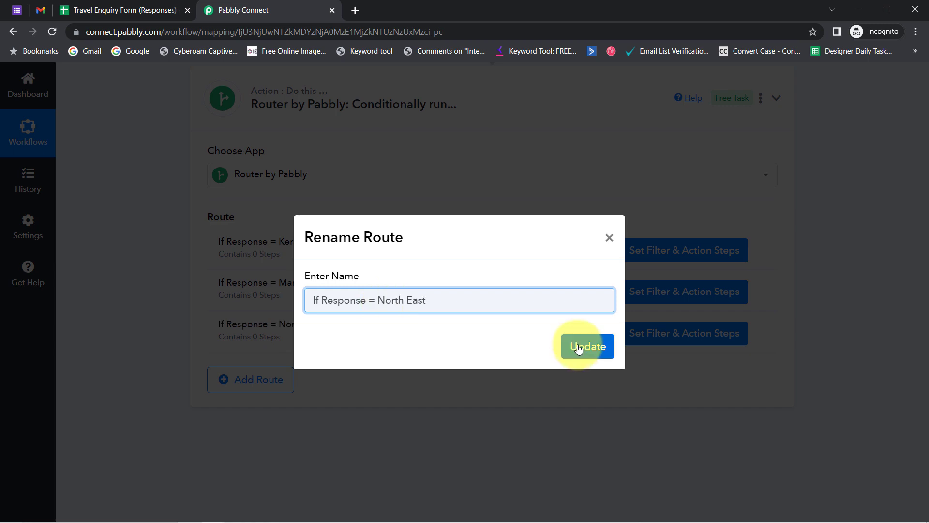
click(591, 343)
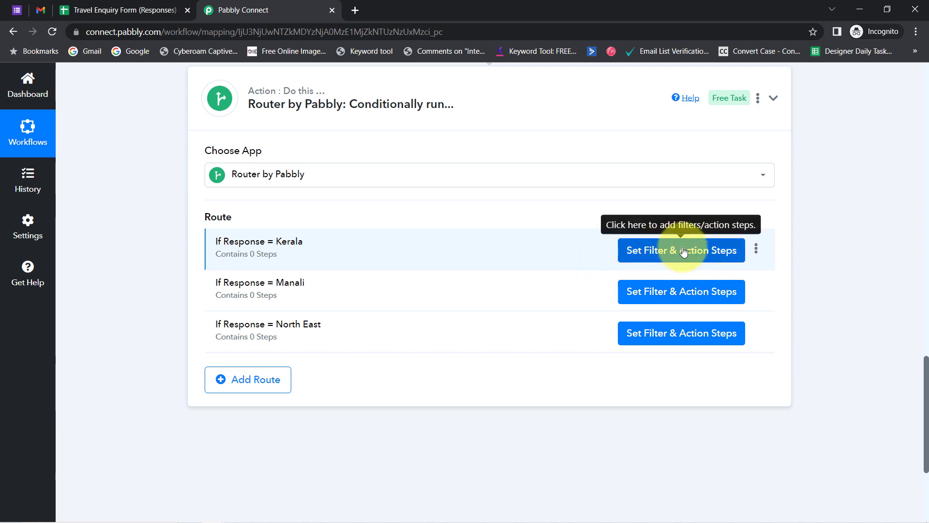
Open the Kerala route's filter and choose the travel destination ('Which Place') response field.
click(684, 252)
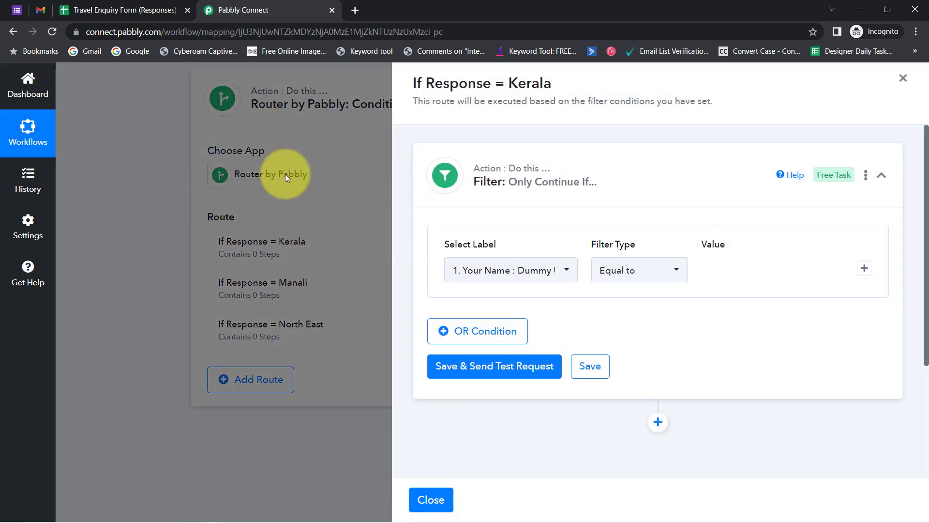
drag(443, 83, 540, 85)
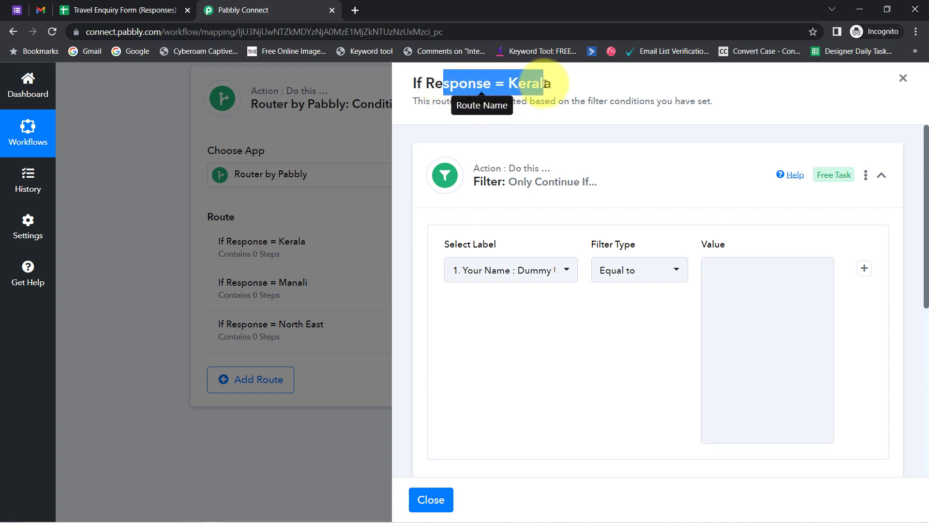
double_click(547, 83)
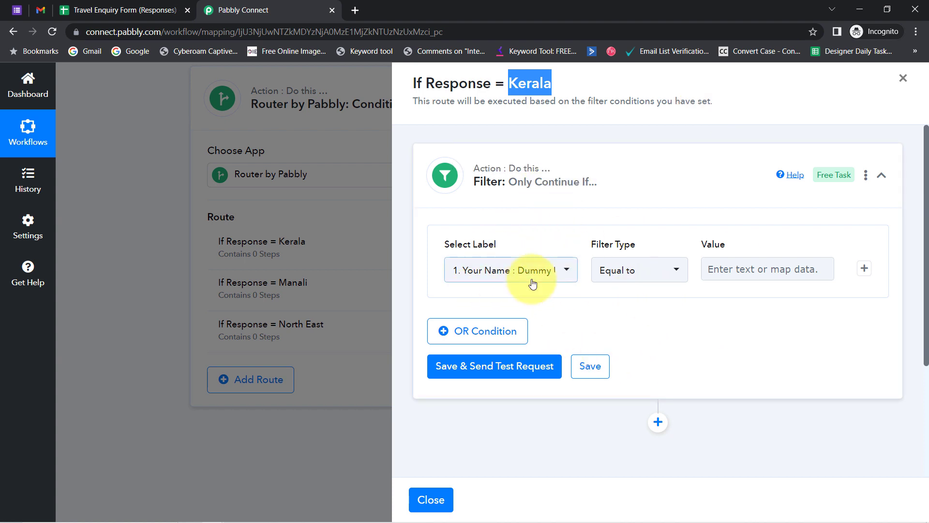
click(557, 272)
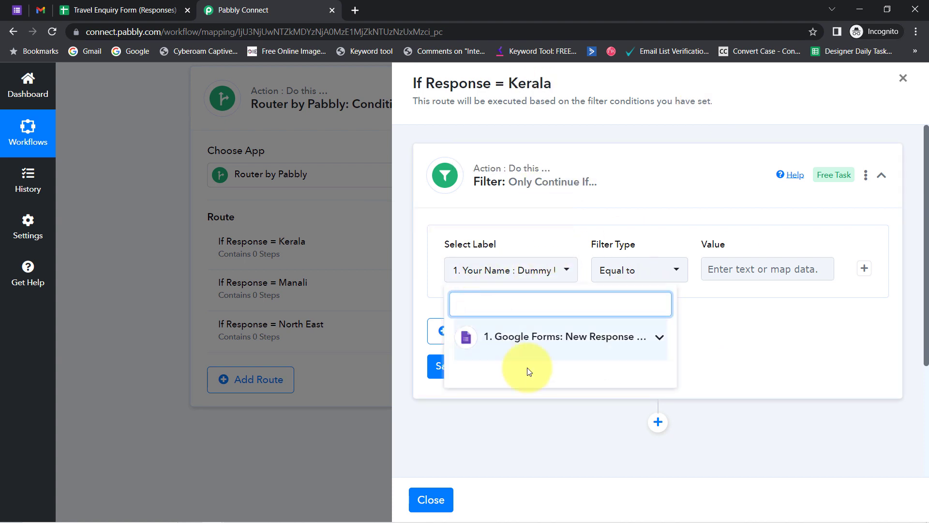
click(583, 337)
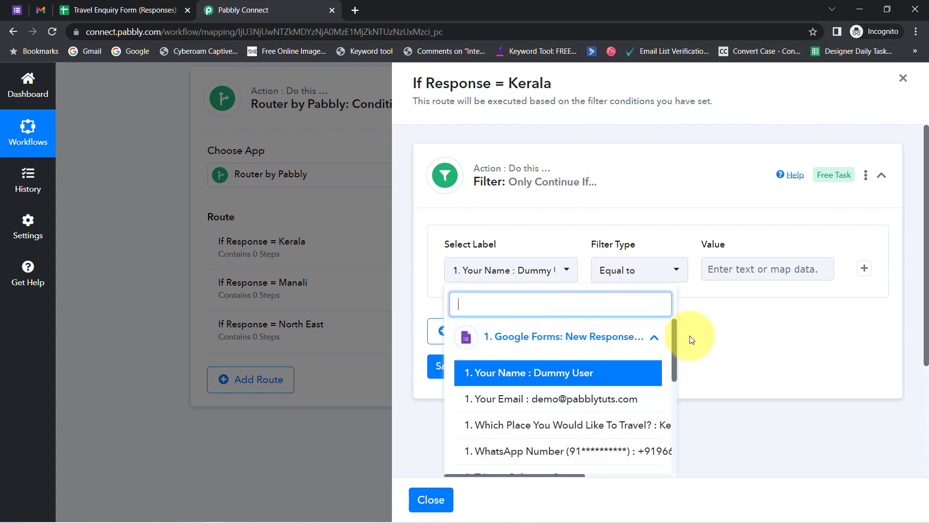
drag(676, 339, 663, 312)
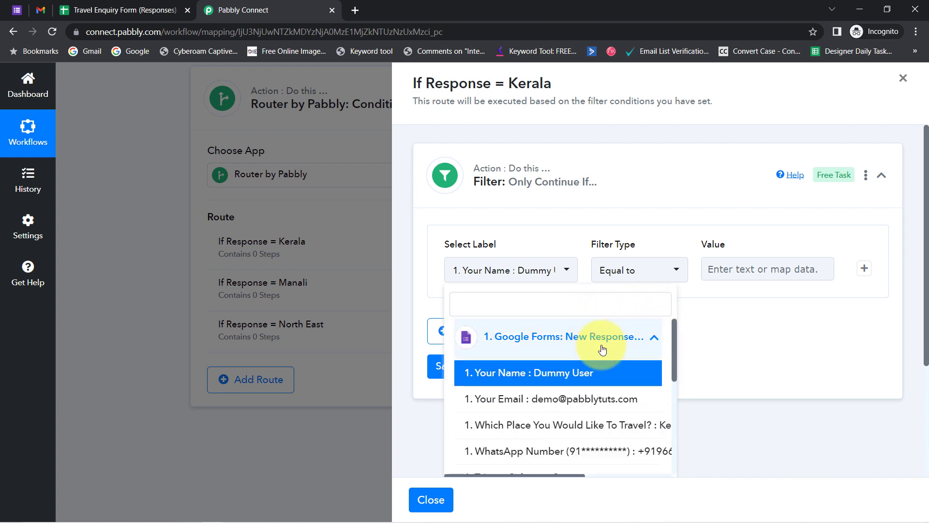
drag(676, 343, 672, 378)
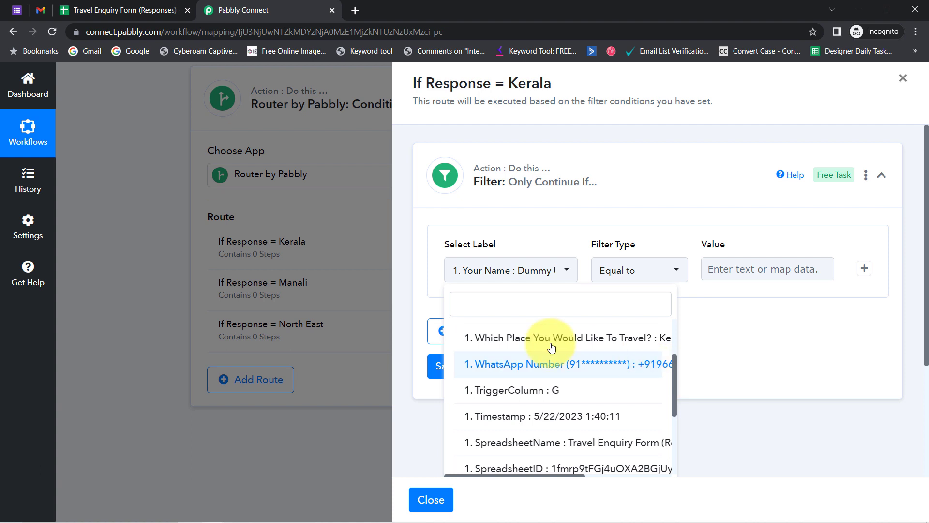
click(607, 344)
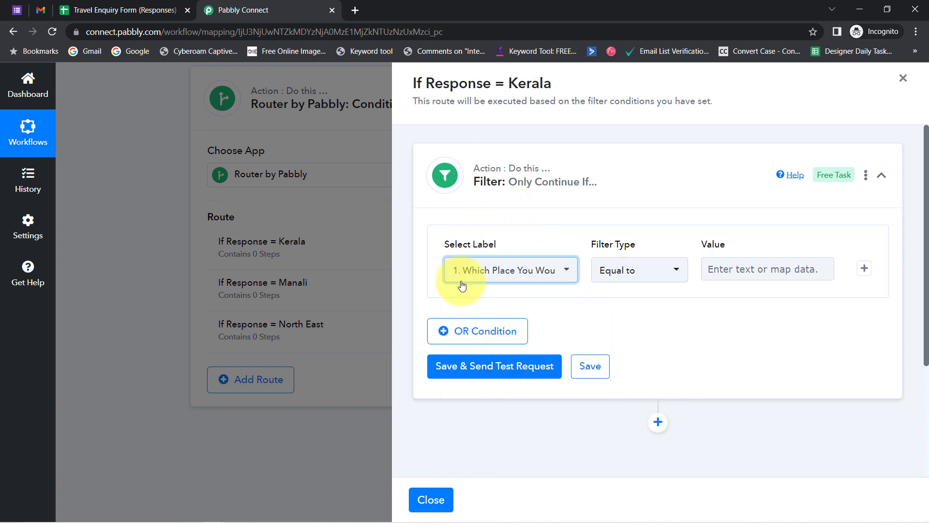
Set the filter to Equal to Kerala, matching the form's wording, and send a test request.
click(721, 269)
text(Kerala)
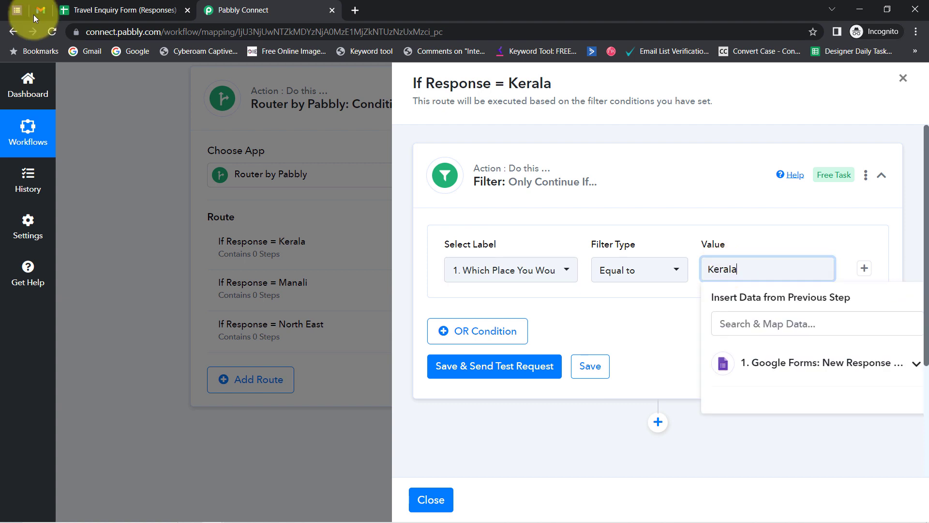
click(17, 10)
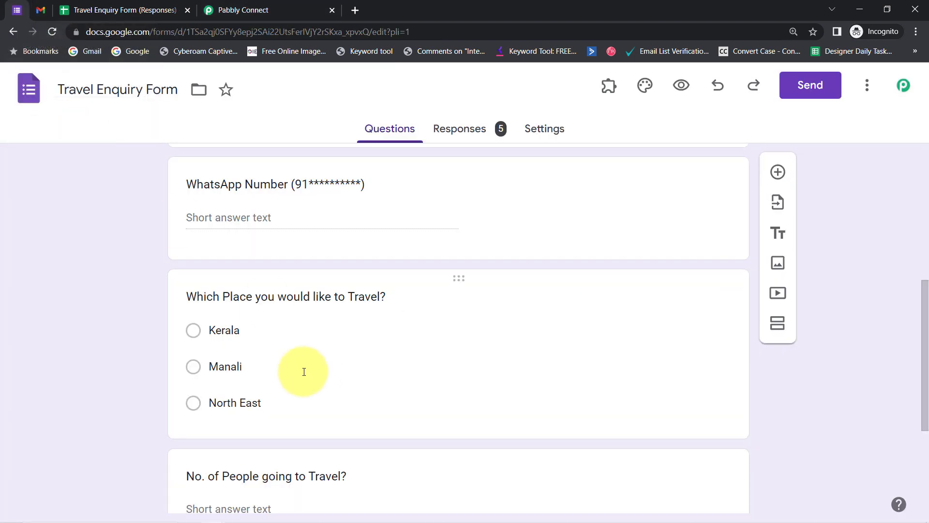
click(224, 330)
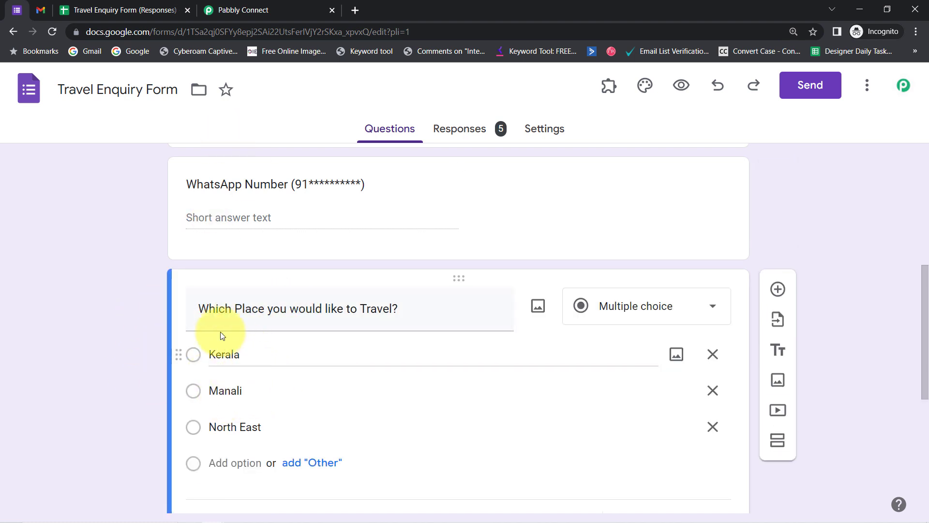
click(236, 11)
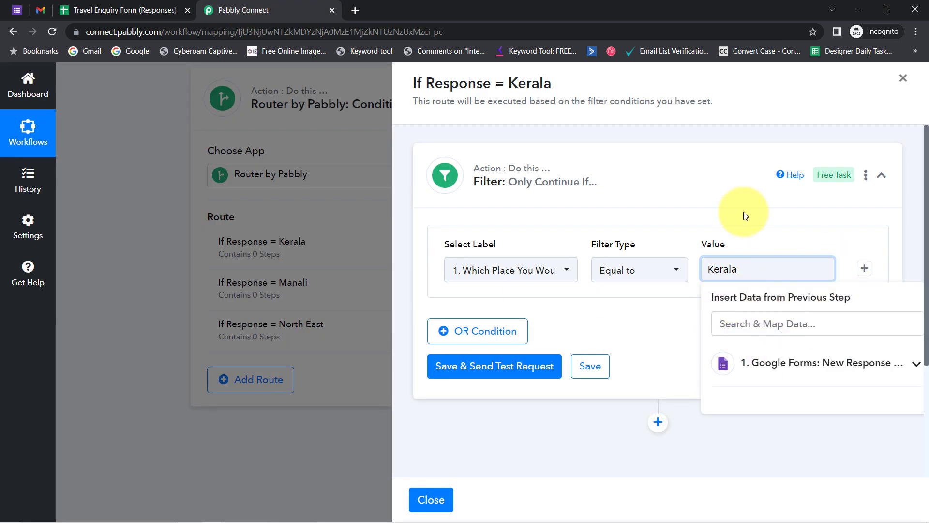
click(715, 191)
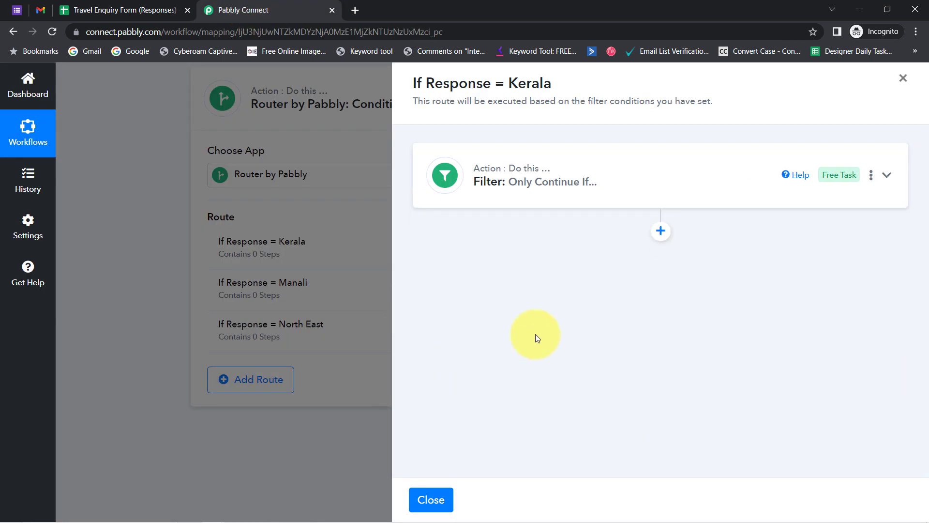
click(633, 181)
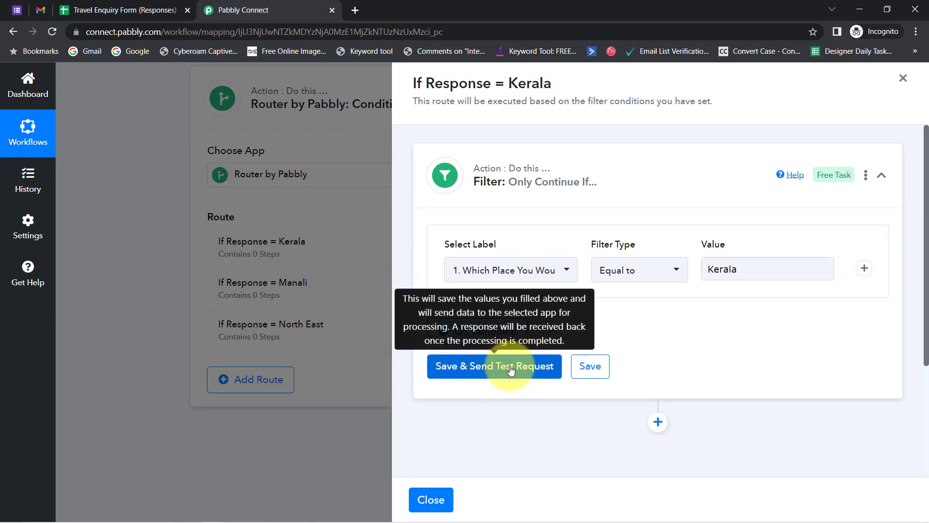
click(504, 370)
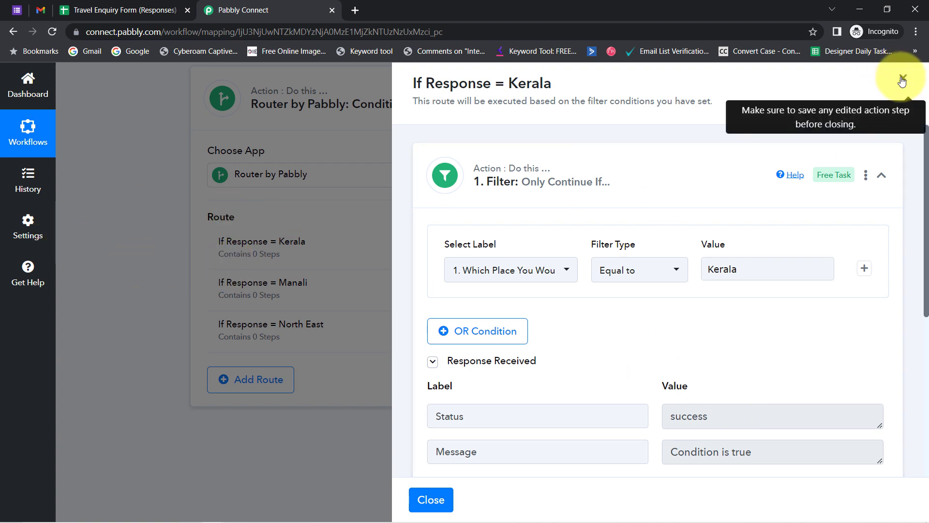
Verify the test result shows Condition is true for the Kerala route.
drag(506, 83, 567, 84)
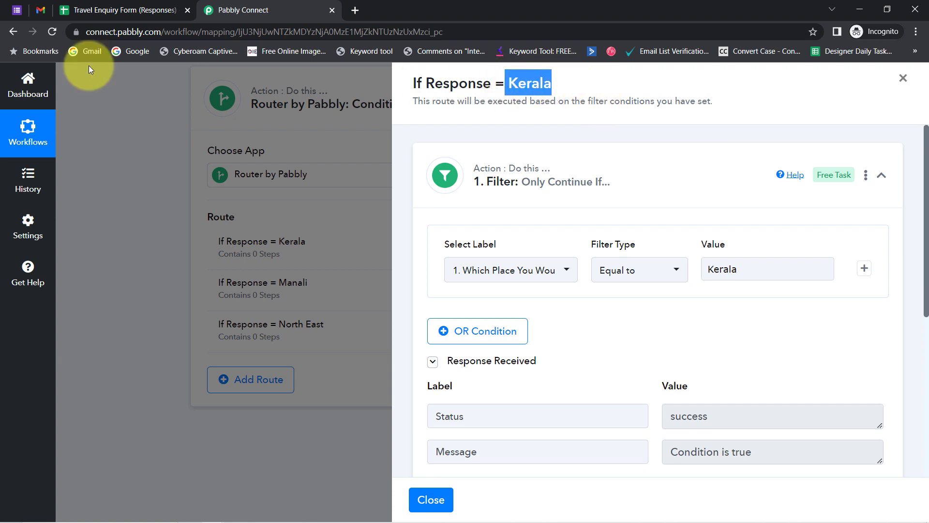
click(14, 9)
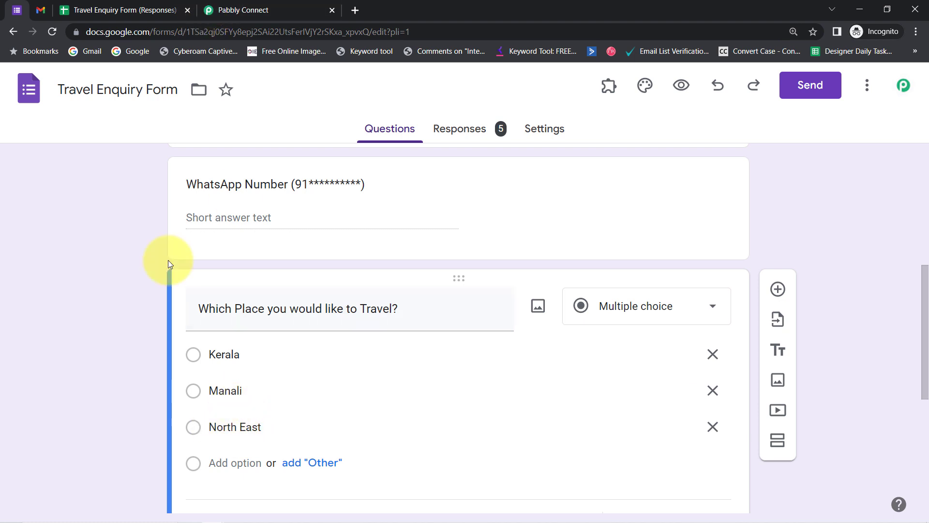
click(229, 8)
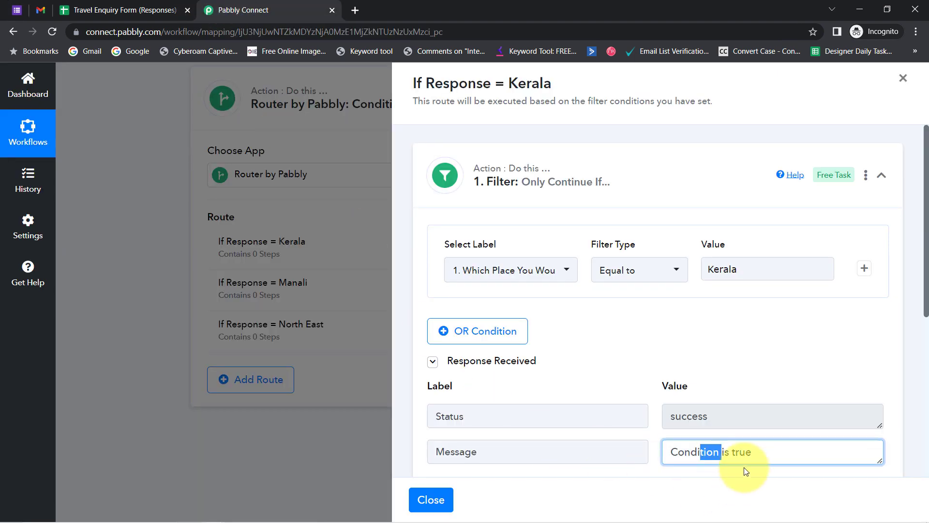
drag(751, 454, 663, 462)
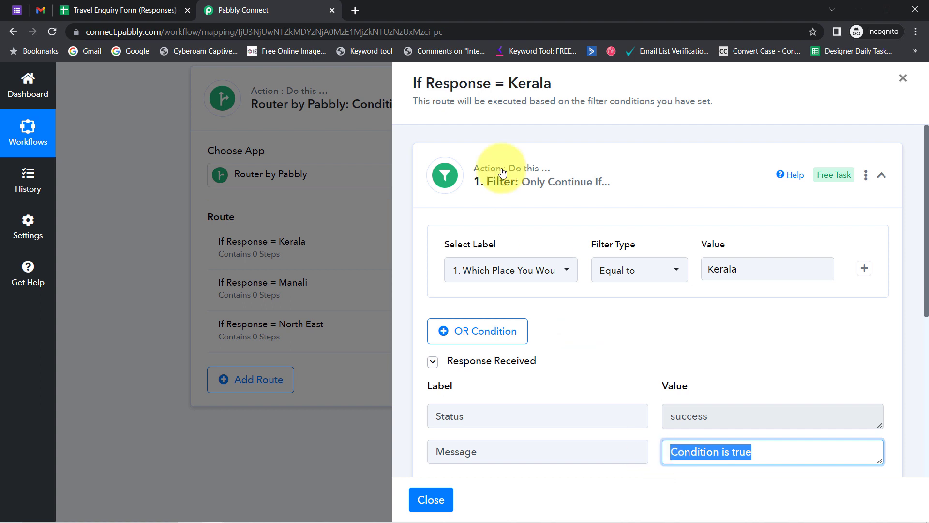
drag(420, 76, 585, 82)
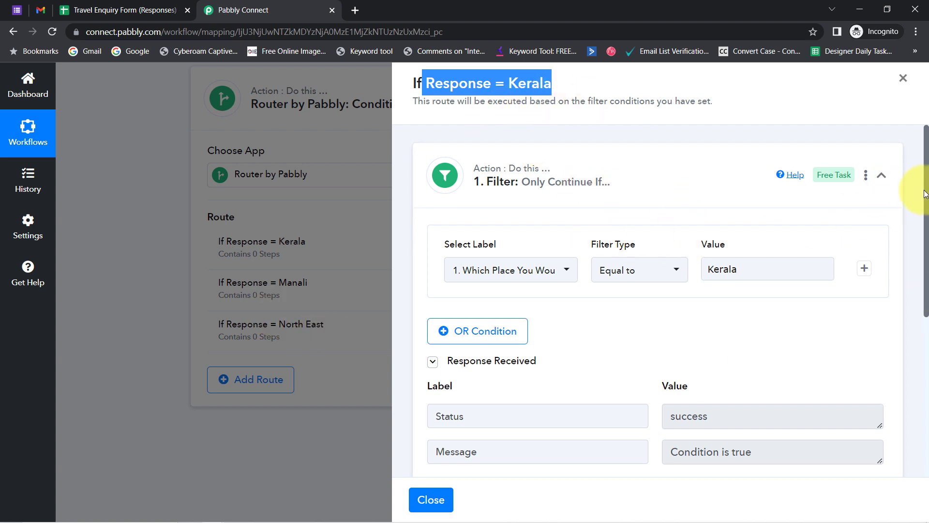
drag(927, 195, 903, 355)
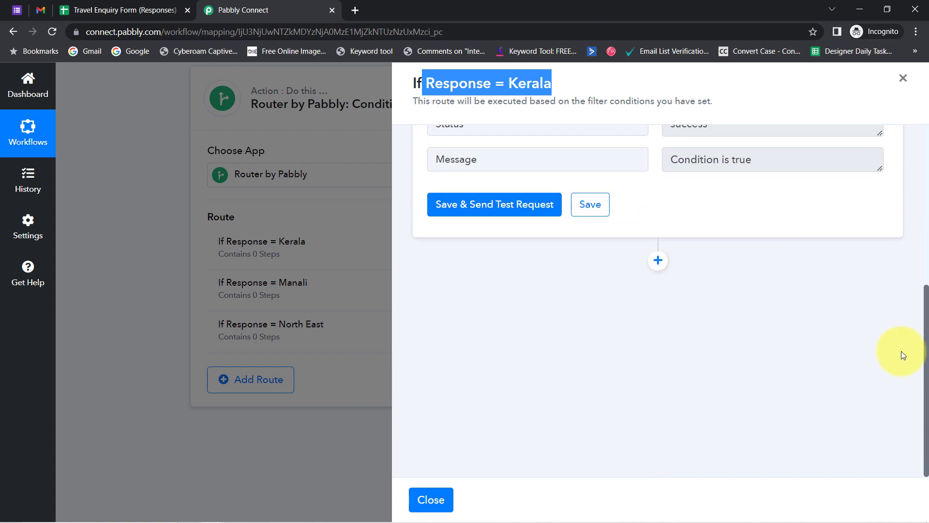
Add a Gmail action step with Send Email as the action event.
click(658, 262)
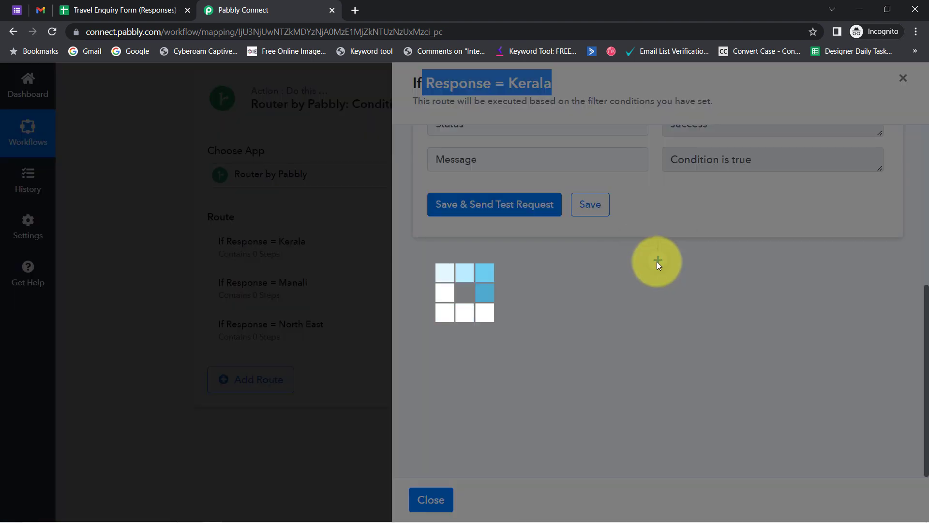
click(586, 386)
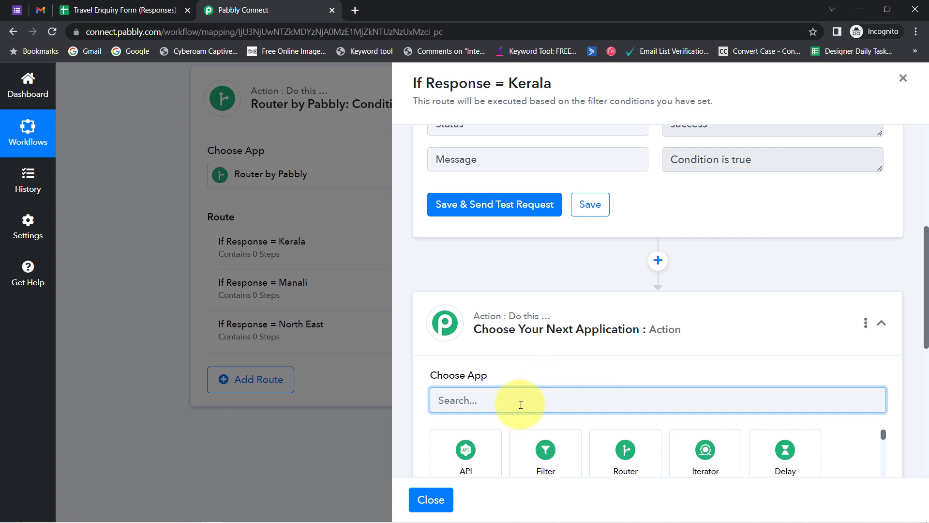
text(gmai)
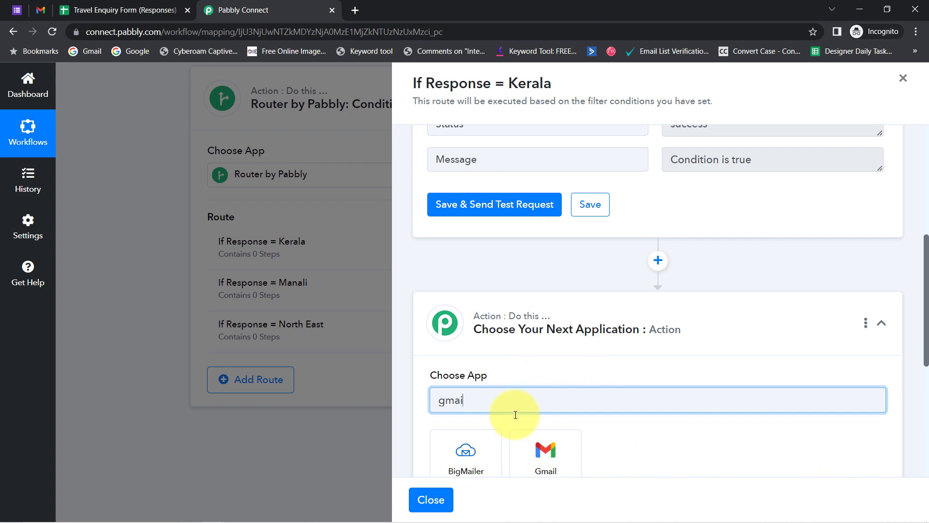
click(531, 441)
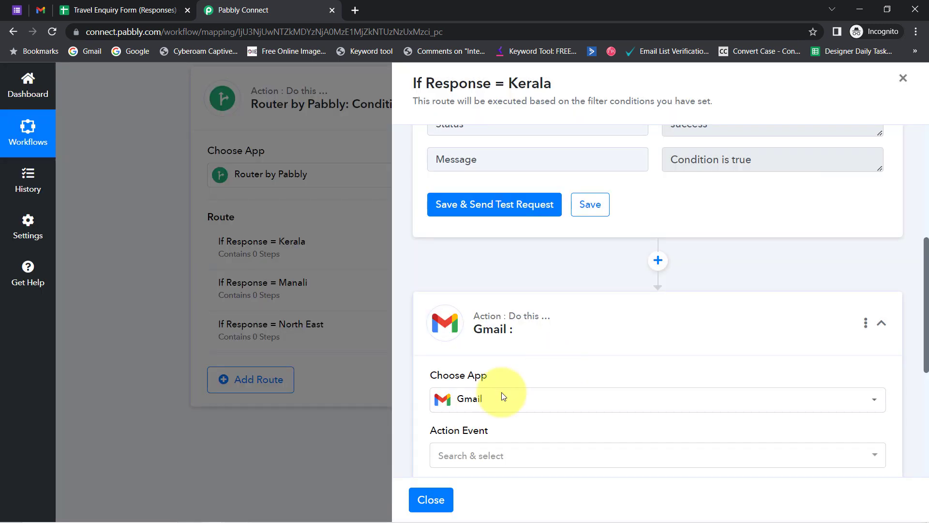
click(446, 455)
click(466, 411)
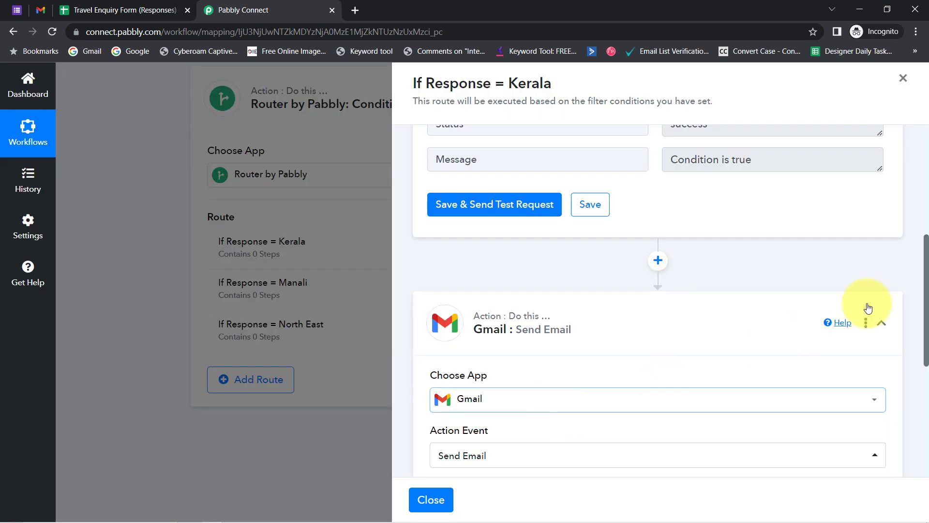
Connect the step through the existing Gmail #5 connection and save.
drag(914, 259, 914, 326)
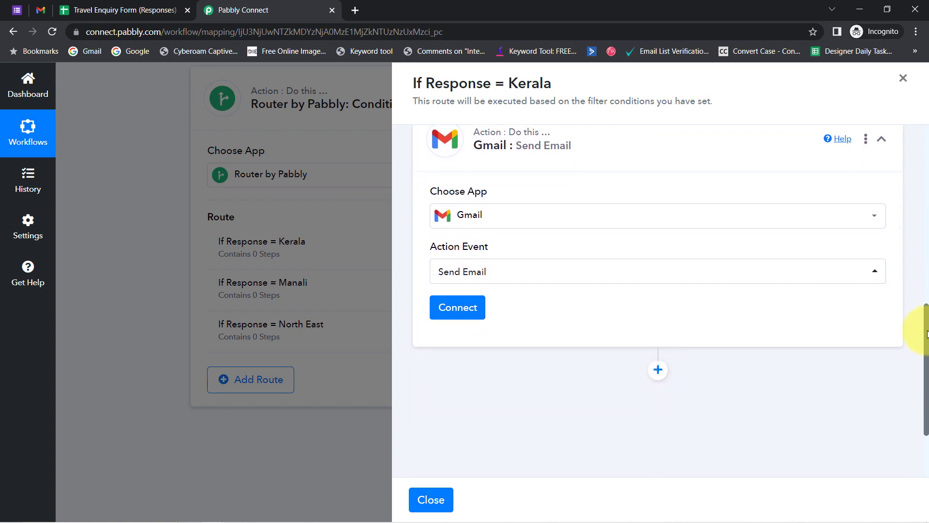
click(458, 305)
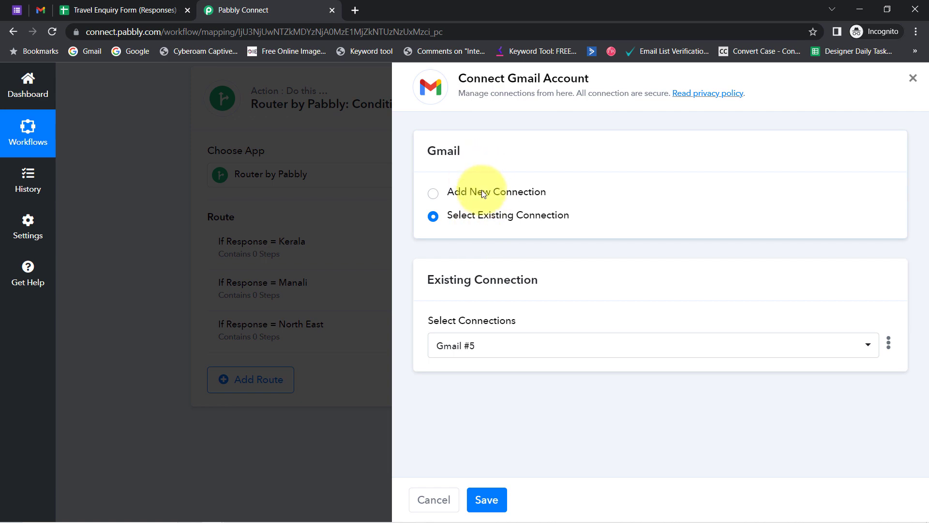
click(486, 193)
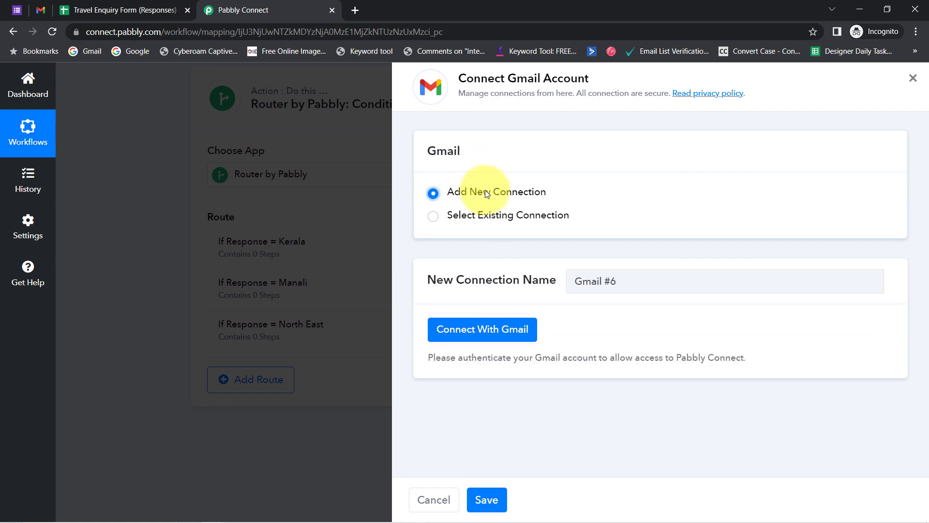
click(460, 327)
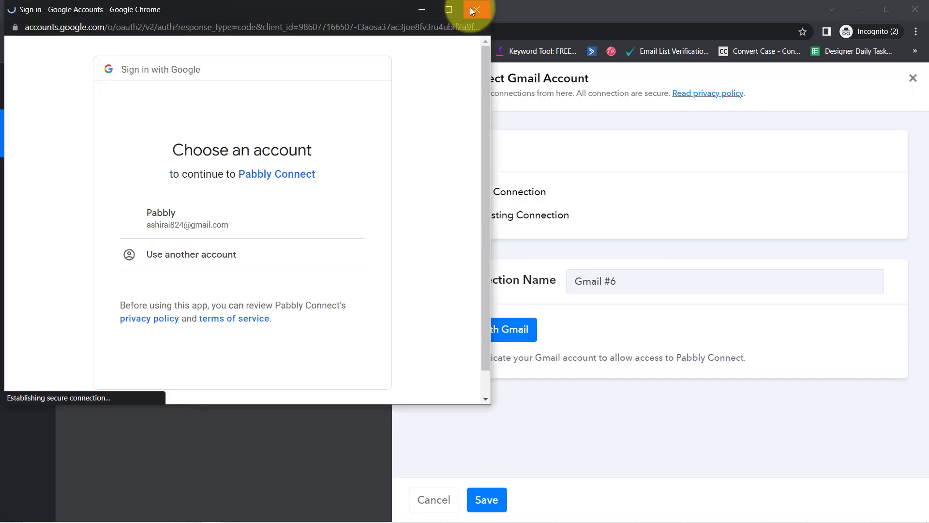
click(470, 7)
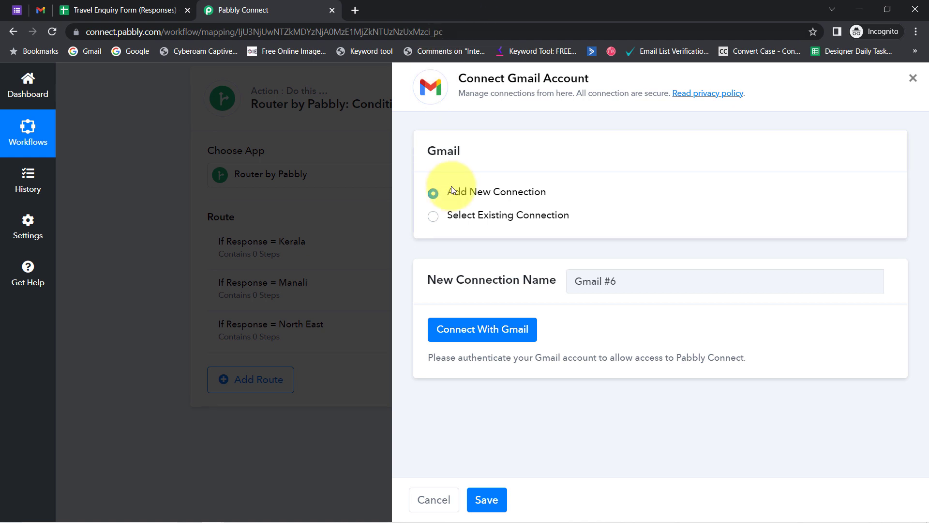
click(509, 219)
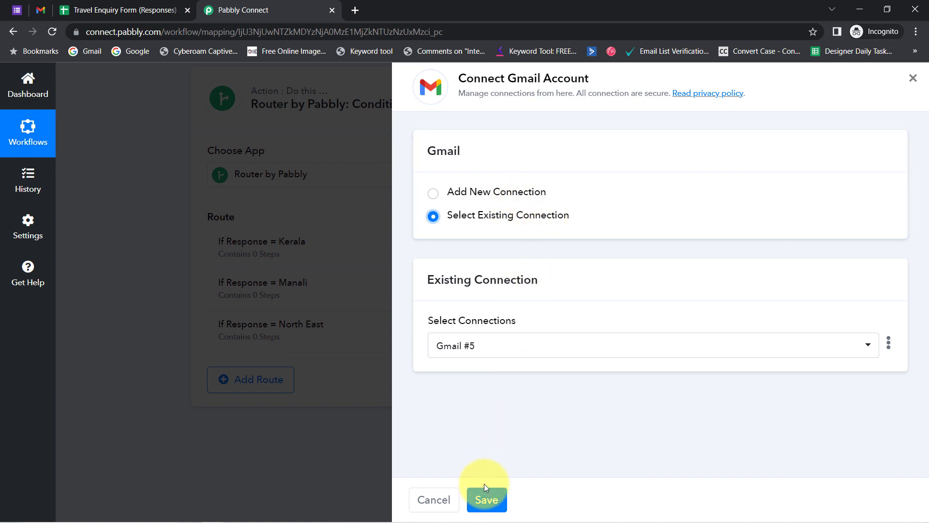
click(487, 500)
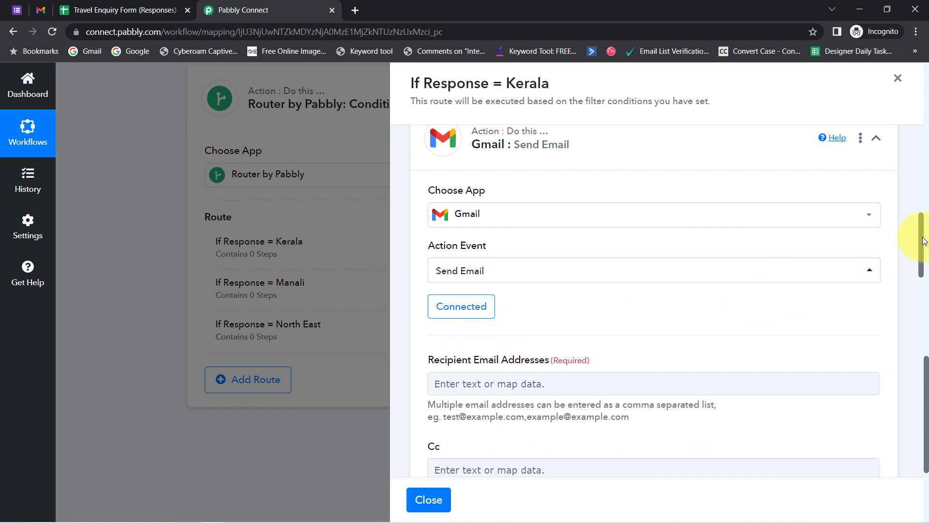
Map Recipient Email Addresses to the Google Forms response field '1. Your Email'.
drag(923, 244, 903, 272)
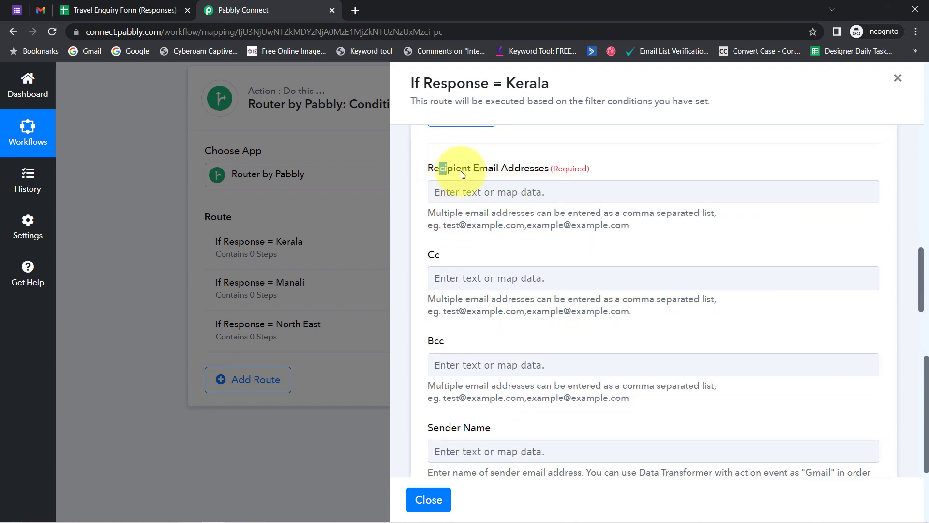
drag(461, 171, 565, 166)
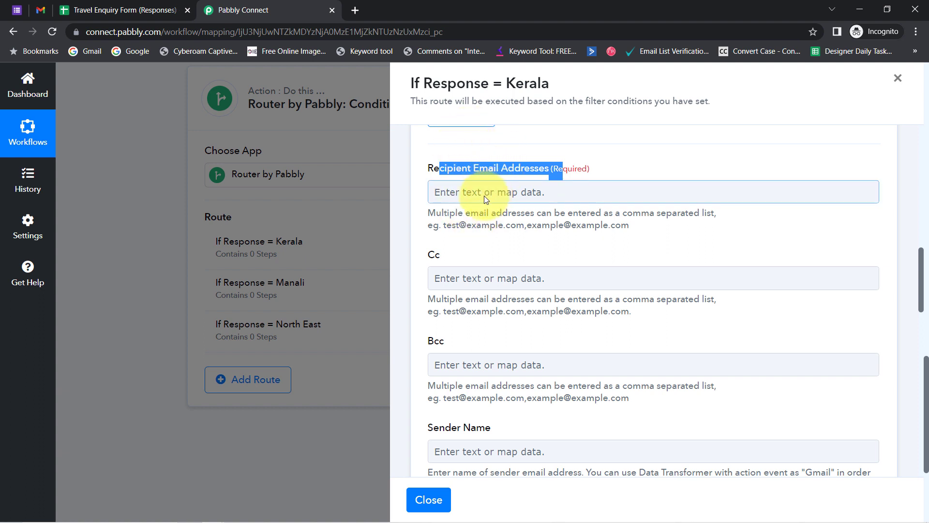
scroll(202, 245, up, 8)
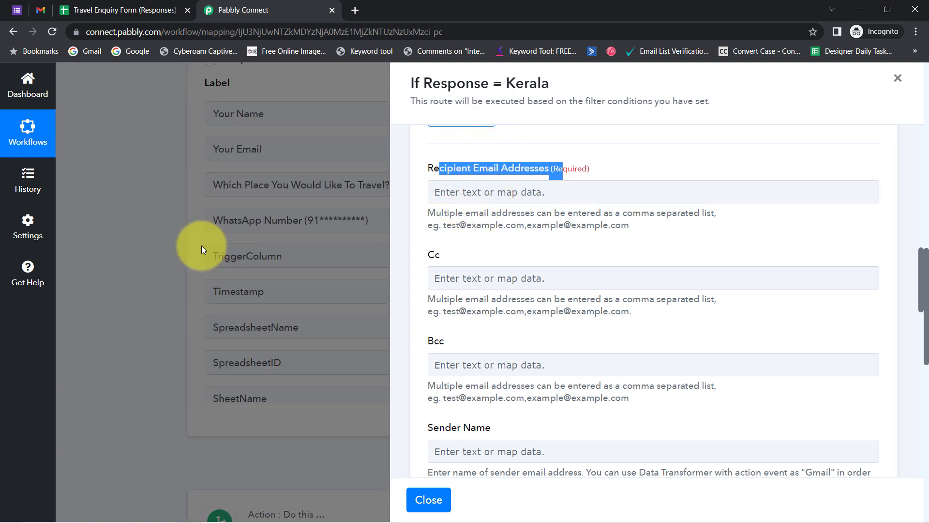
scroll(246, 208, down, 2)
scroll(246, 207, up, 1)
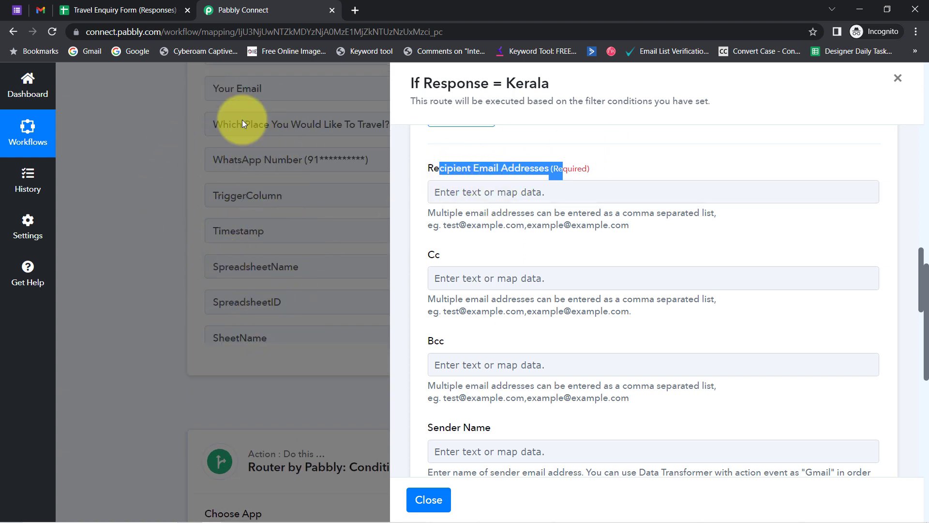
click(498, 167)
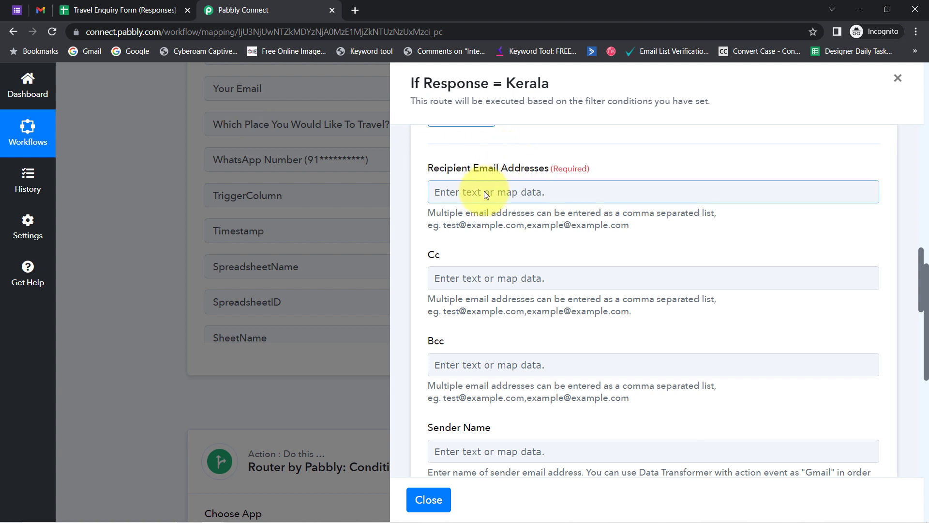
click(482, 190)
click(481, 285)
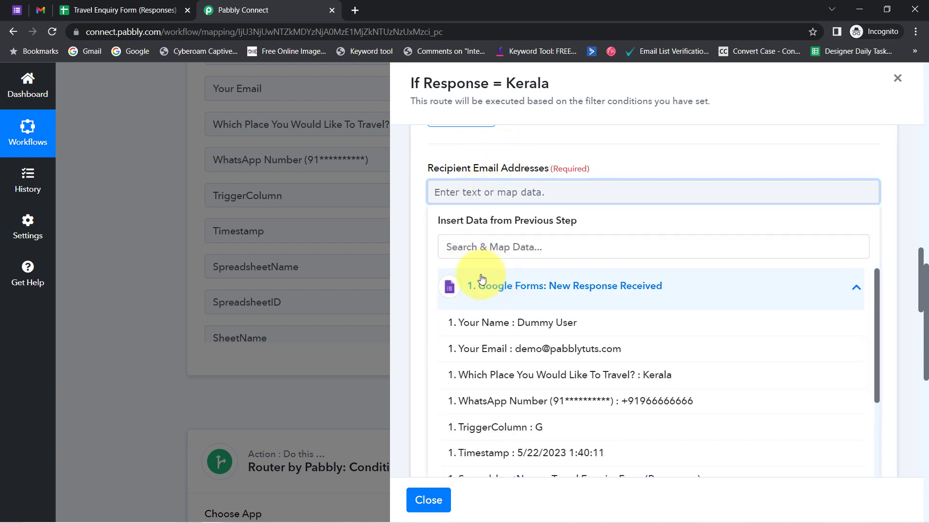
click(596, 349)
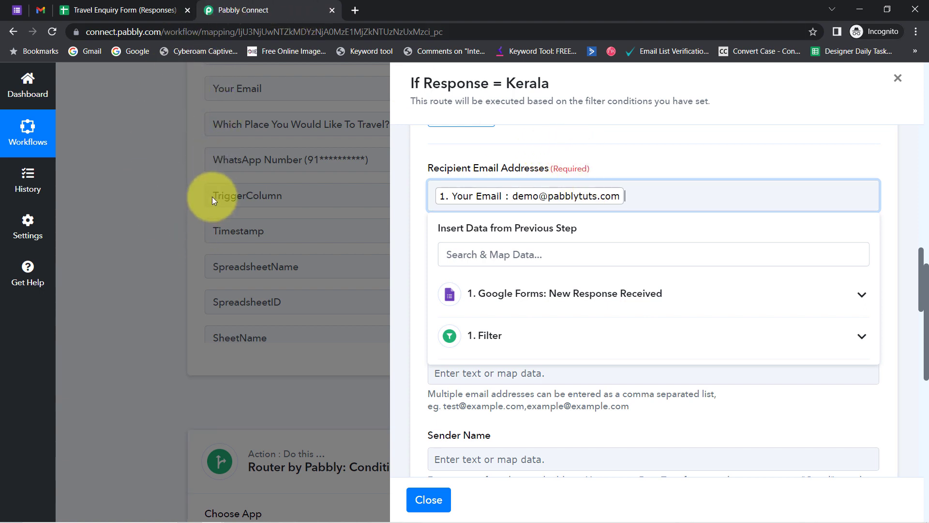
click(901, 225)
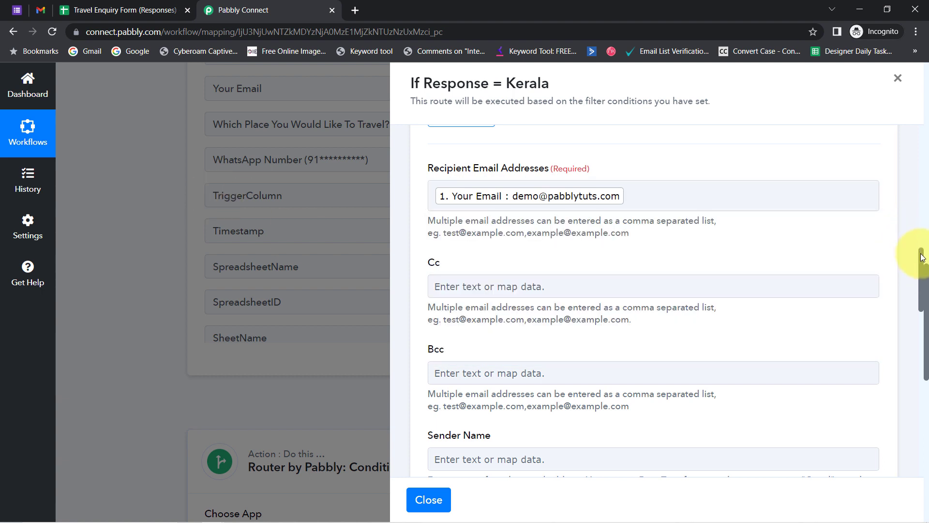
mouse_move(922, 257)
mouse_down()
mouse_move(922, 281)
mouse_move(922, 271)
mouse_up()
Enter 'ABC Tour & Travelling Company' as the email's sender name.
click(580, 190)
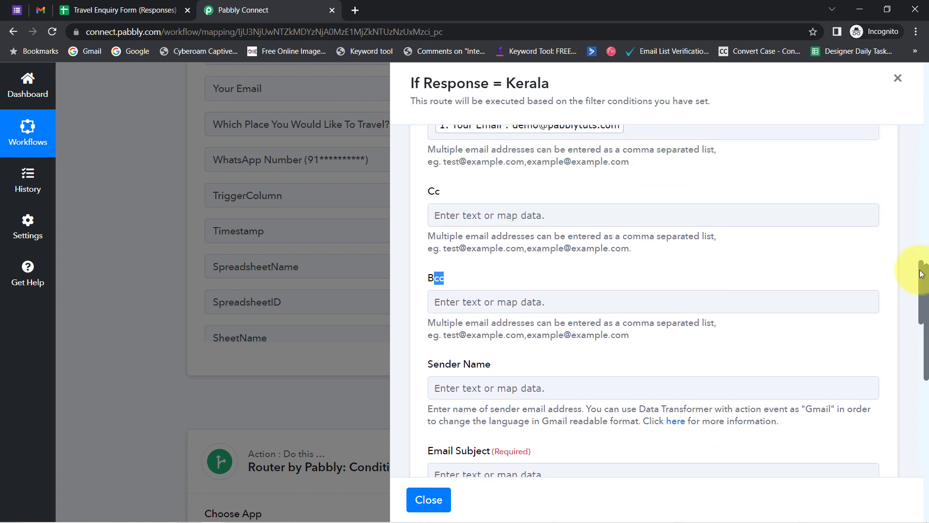
drag(920, 271, 913, 298)
scroll(909, 301, down, 1)
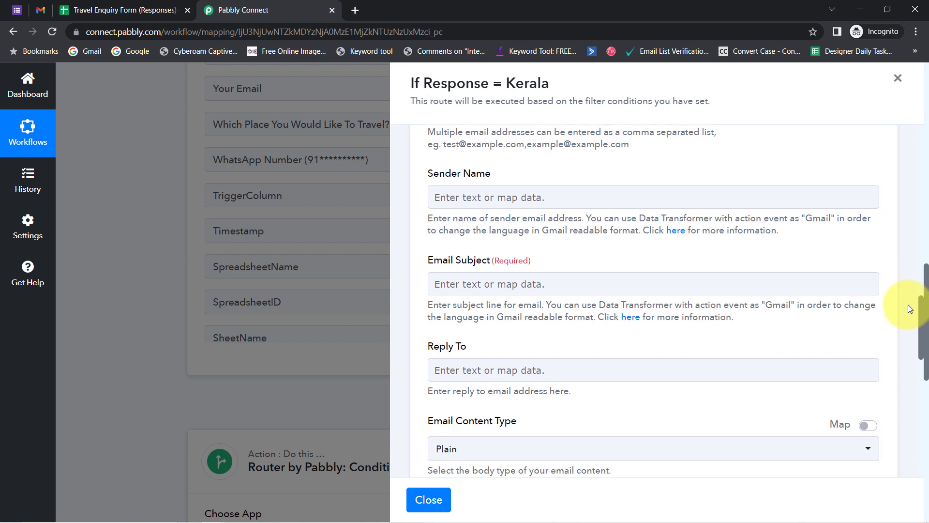
click(434, 203)
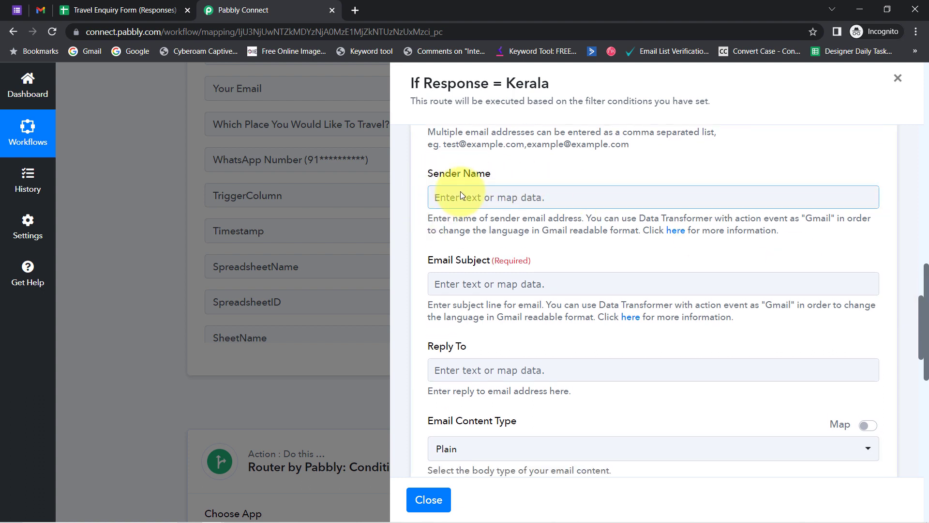
click(461, 194)
text(ABC Tou)
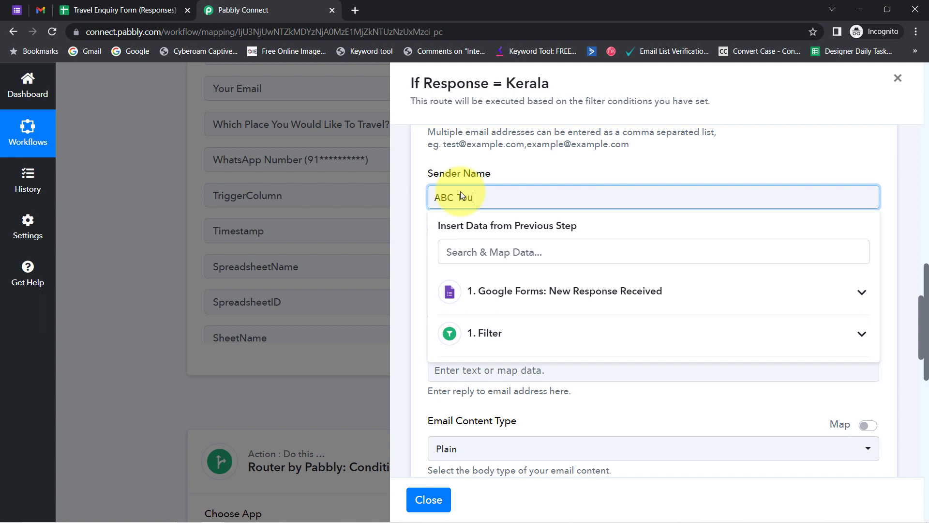
text(r & Travelling Company)
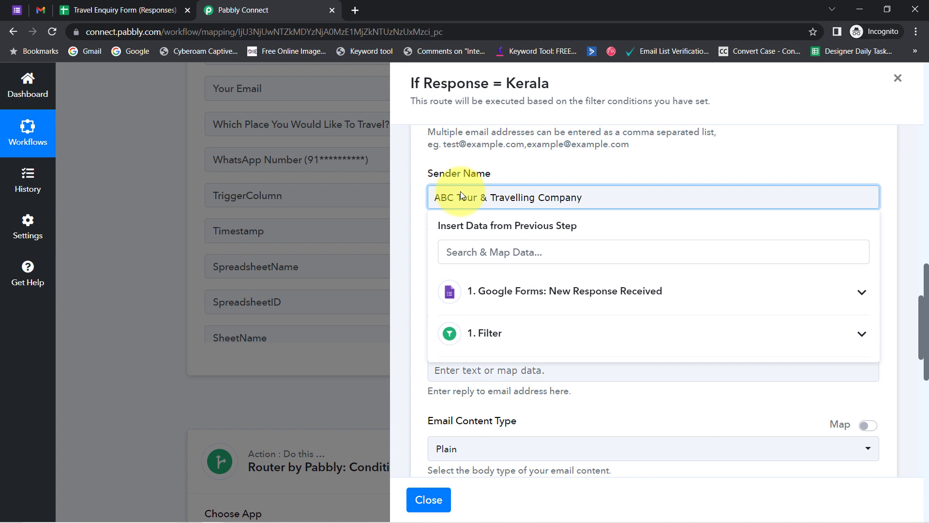
click(483, 165)
Set the subject to 'Here's your Brochure' followed by the form's Your Name answer.
click(462, 285)
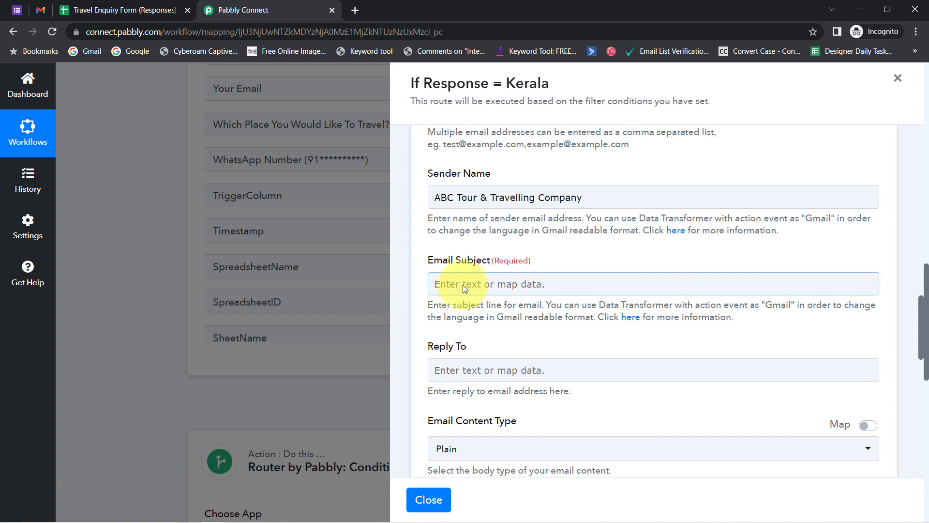
click(468, 288)
text(He)
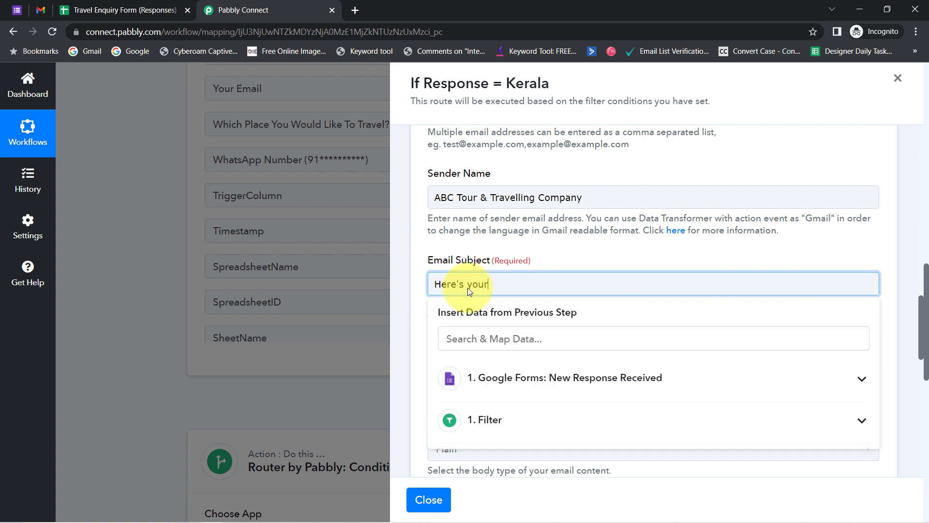
text(re's your Brochure)
click(581, 378)
click(526, 414)
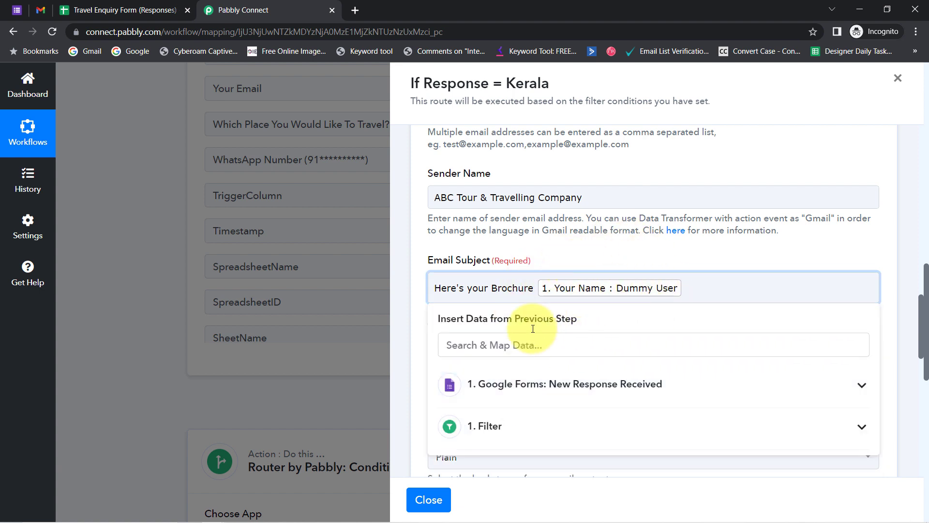
click(465, 253)
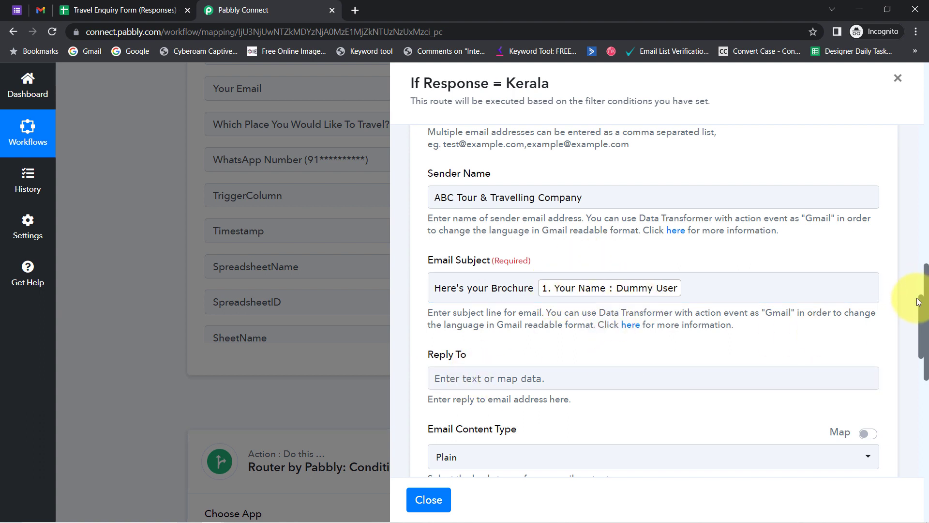
Keep the Email Content Type set to Plain.
drag(921, 307, 926, 348)
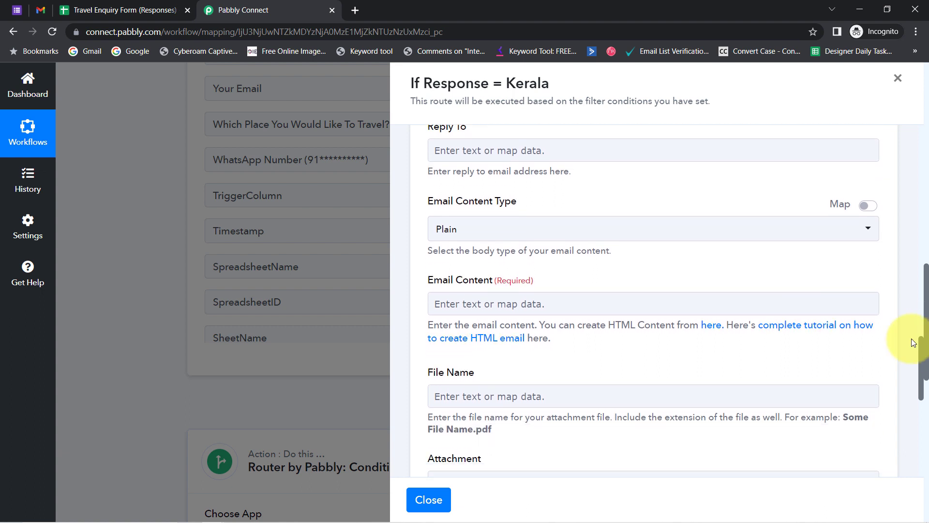
click(473, 229)
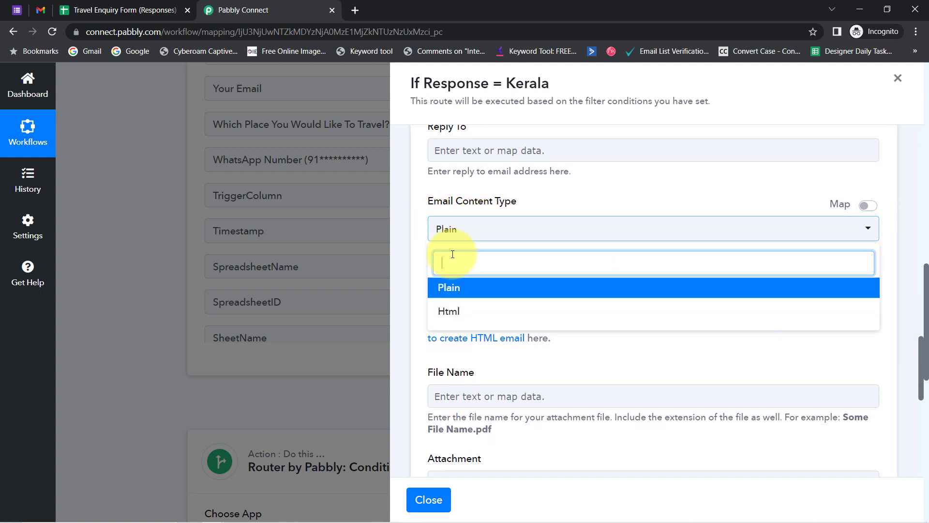
click(513, 200)
drag(446, 250, 490, 283)
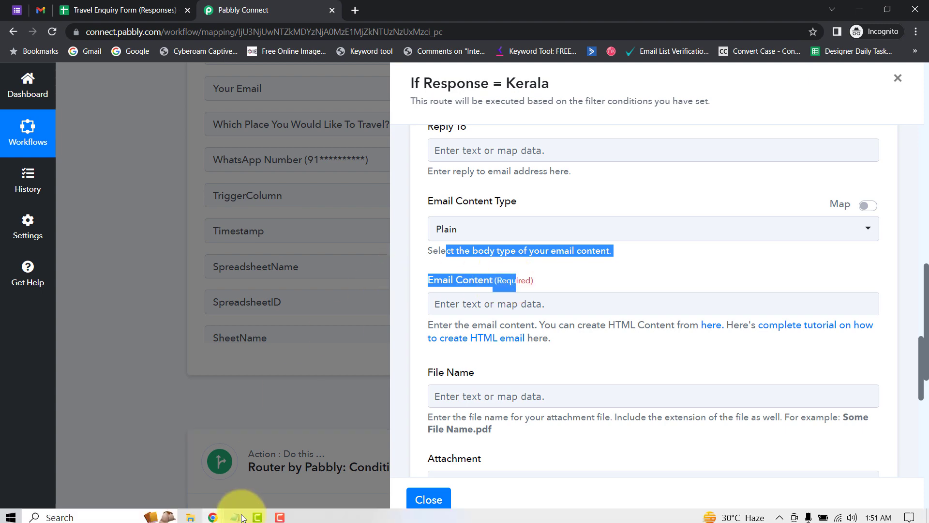
Select the greeting and brochure paragraphs in the Notepad email template.
click(237, 515)
click(255, 387)
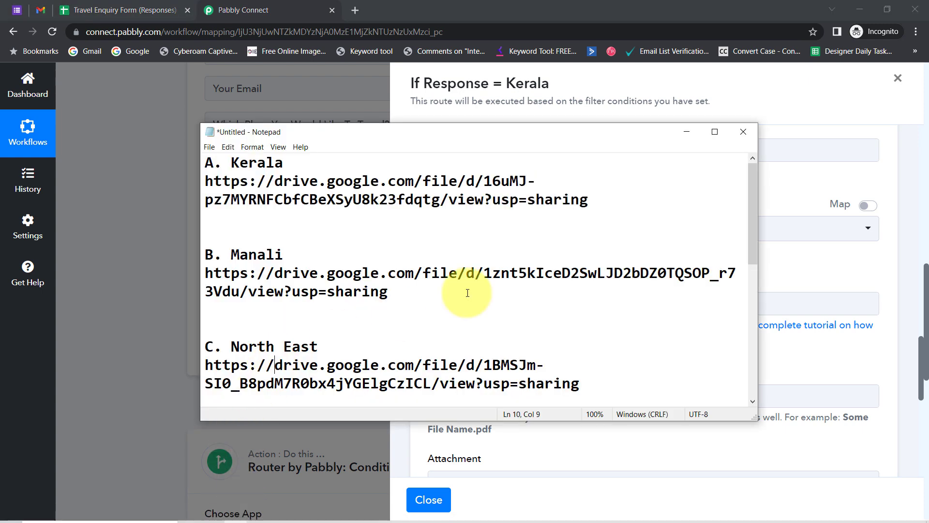
drag(755, 190, 735, 274)
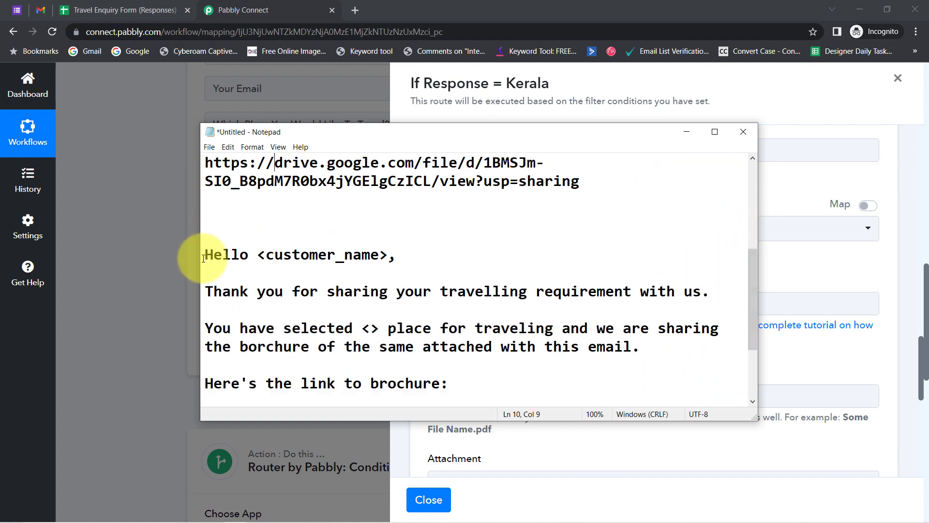
drag(206, 255, 351, 361)
Back in the workflow, reopen the Kerala route's filter and action steps.
click(129, 336)
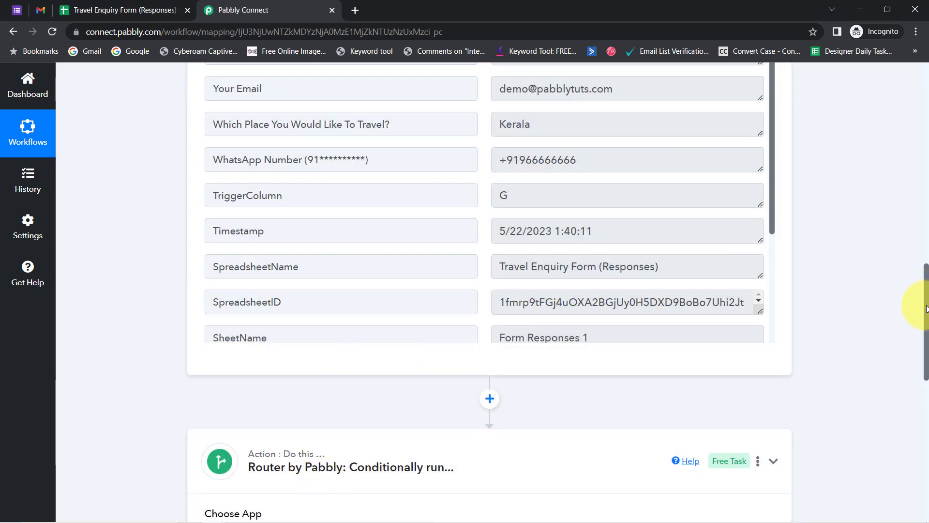
drag(927, 307, 913, 386)
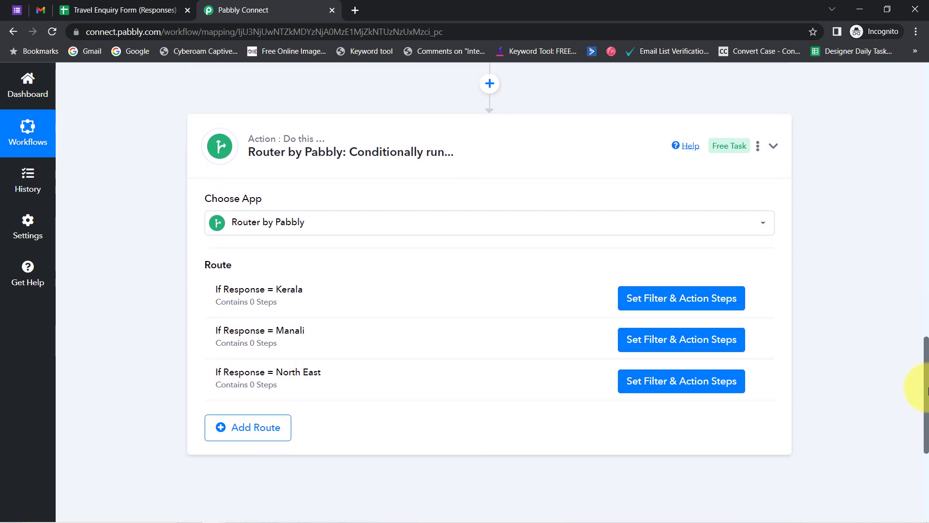
click(686, 293)
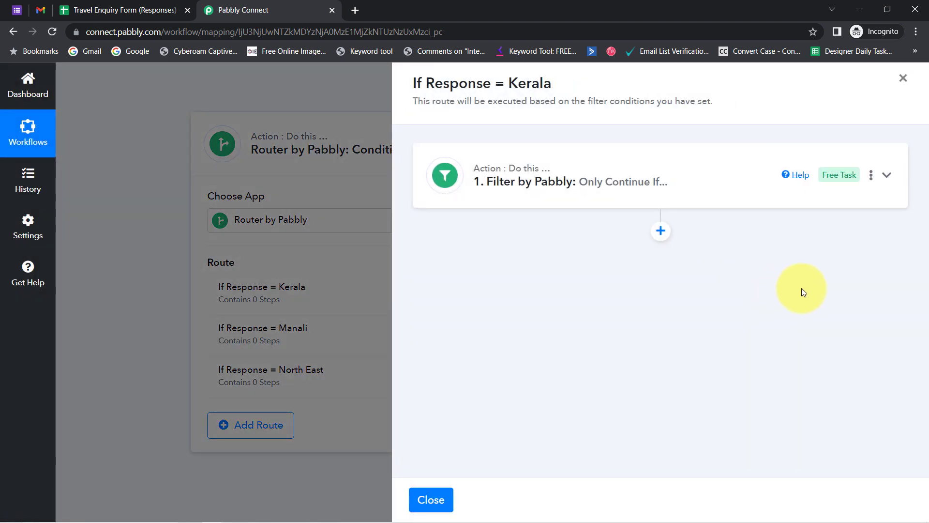
Add a Gmail send-email step to the Kerala route and paste the template into Email Content.
click(660, 230)
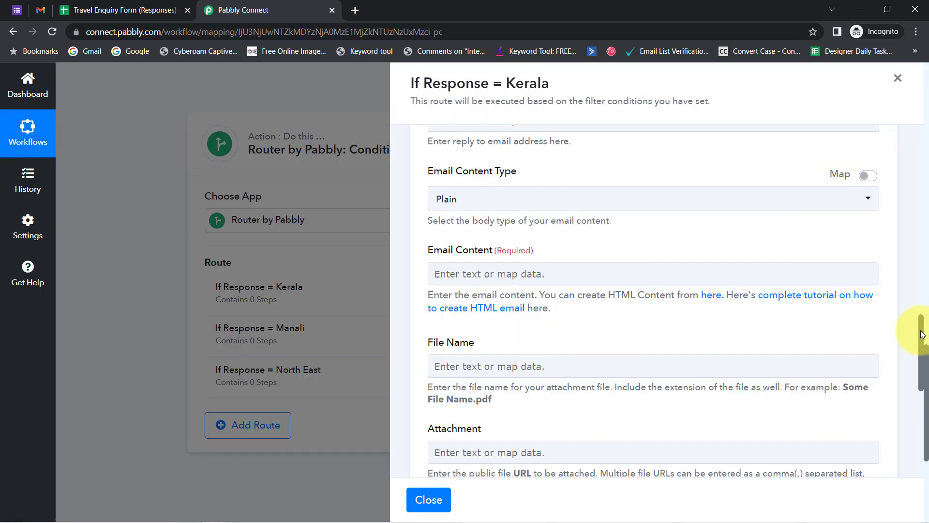
drag(924, 321, 913, 343)
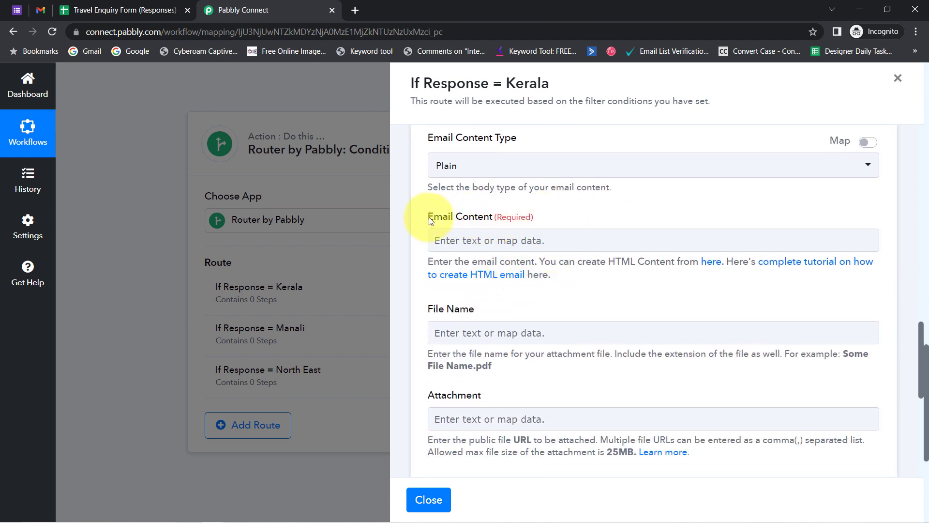
drag(429, 217, 502, 216)
click(473, 236)
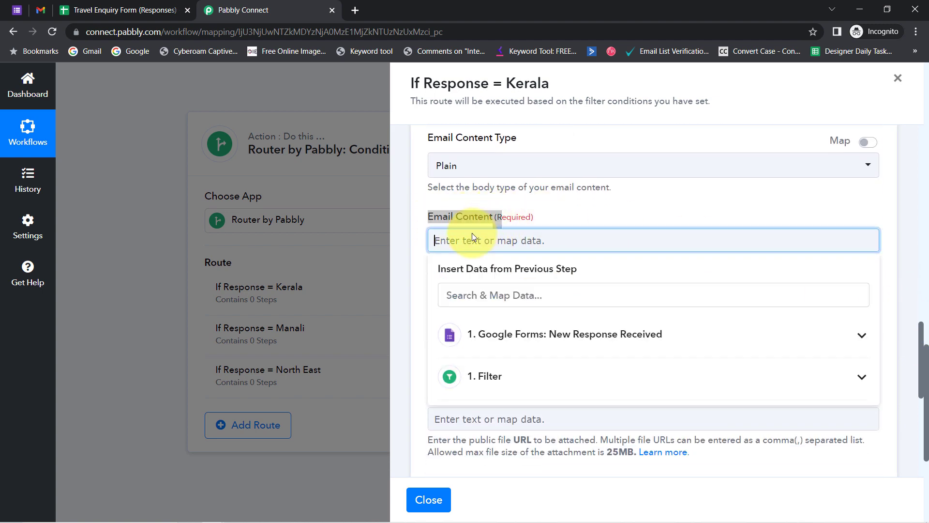
text(Hello <customer_name>,Thank you for sharing your travelling requirement with us.You have selected <> place for traveling and we are sharing the borchure of the same attached with this email.Here's the link to brochure:You can also find the same PDF in the attachment.Thanks Happy & Safe Journey ABC Tour & Travel Agency)
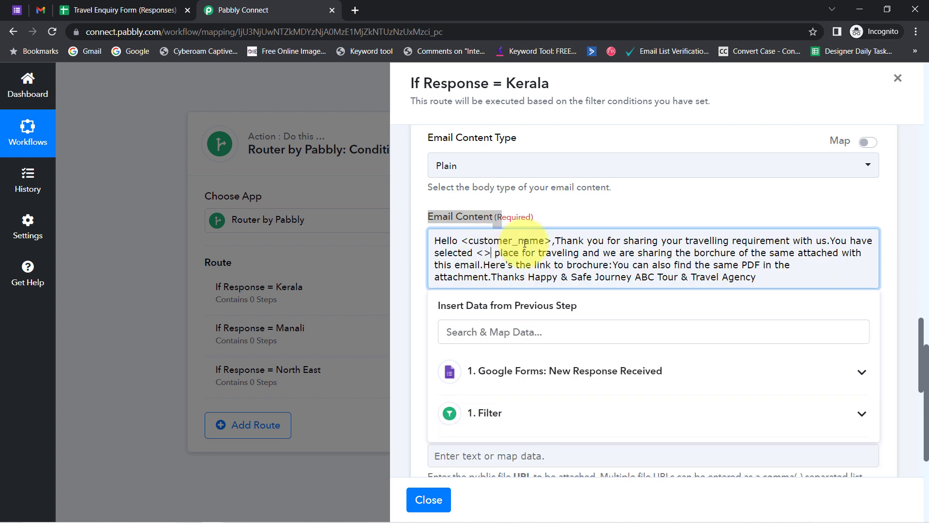
Break the greeting onto its own line and delete the <customer_name> placeholder after Hello.
click(555, 241)
key(Return)
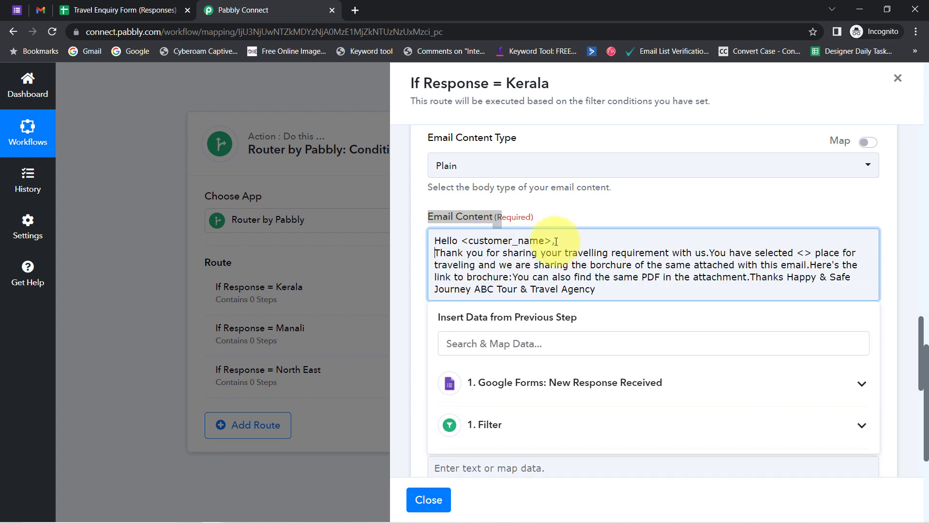
key(Return)
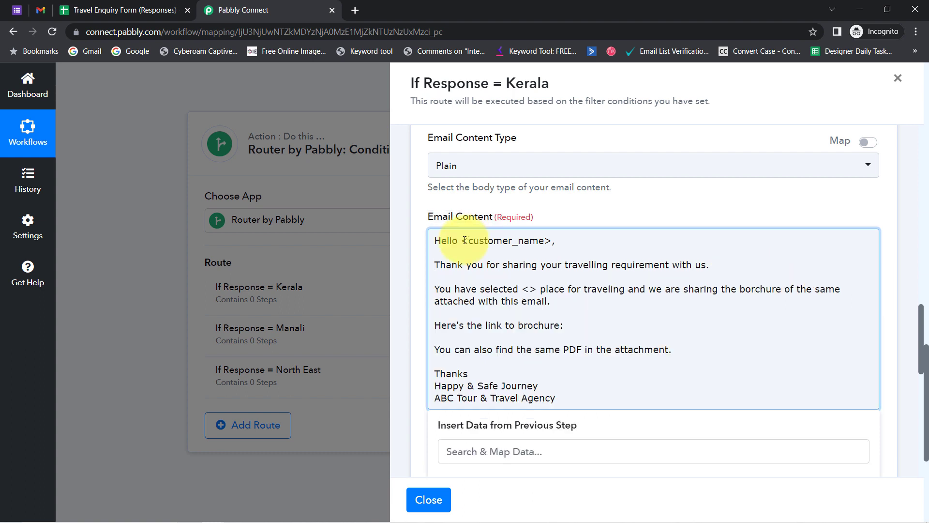
drag(461, 241, 539, 386)
click(495, 278)
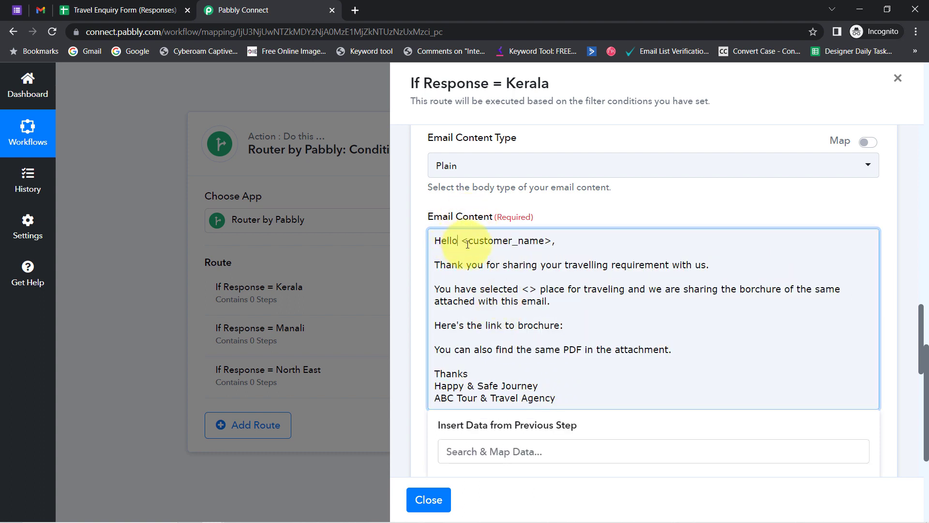
drag(468, 245, 542, 242)
click(552, 241)
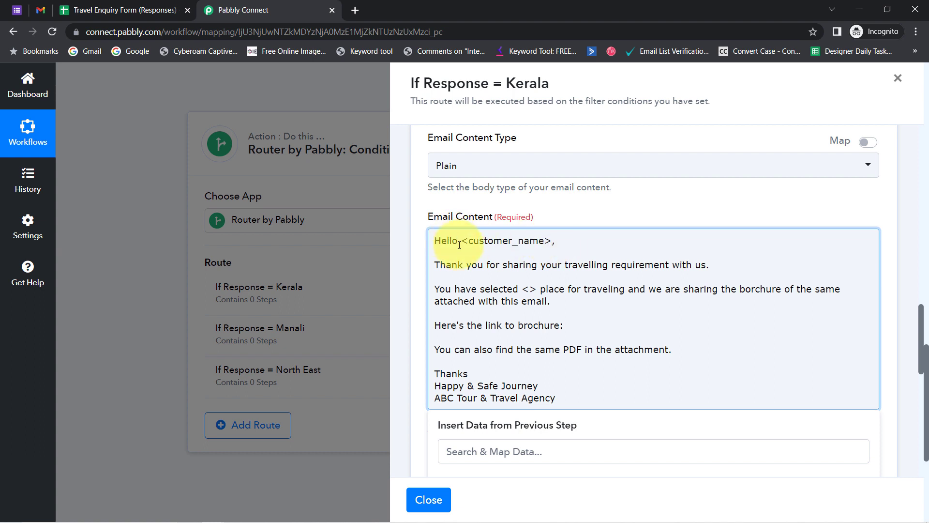
drag(462, 244, 526, 241)
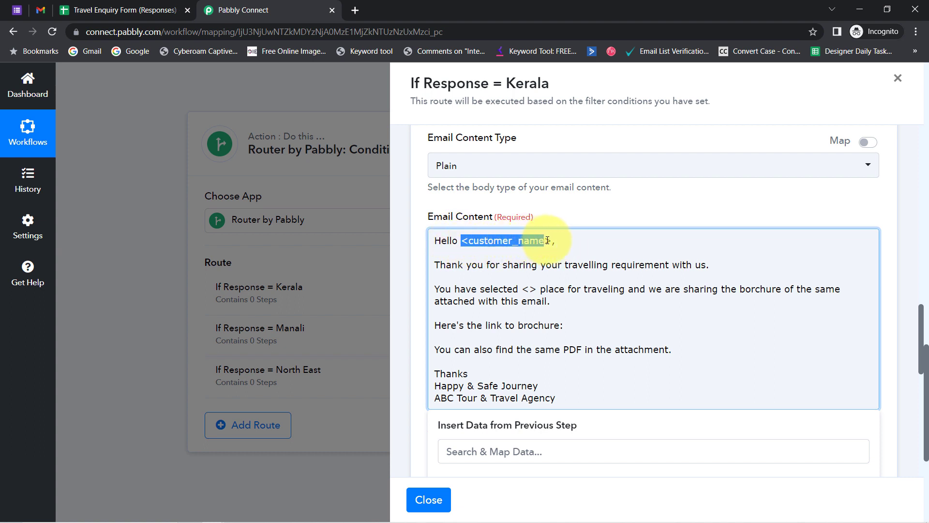
key(BackSpace)
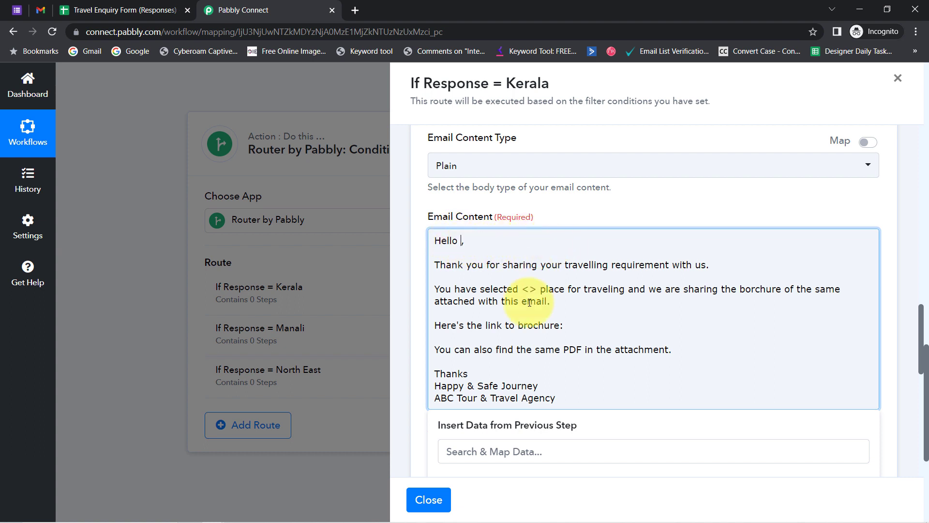
click(517, 454)
text(dumm)
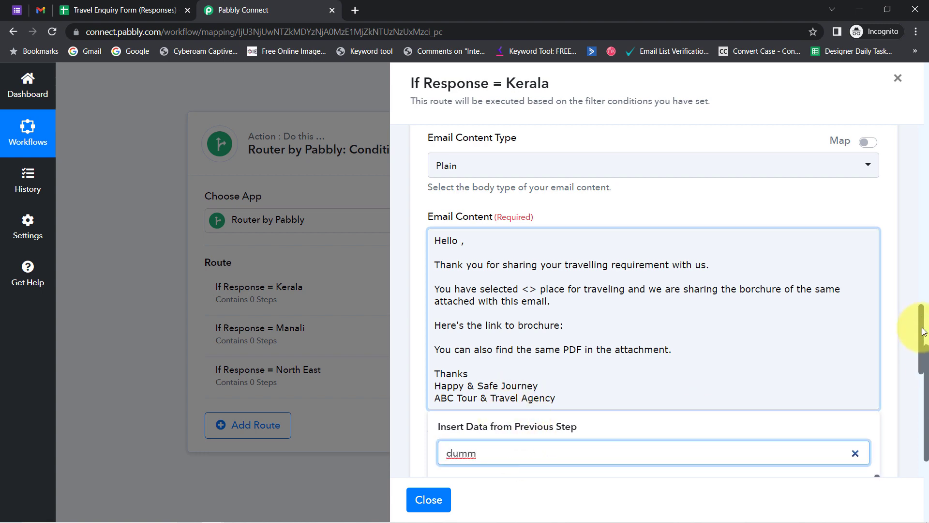
Insert the respondent's Your Name answer after Hello in the email body.
scroll(924, 331, down, 3)
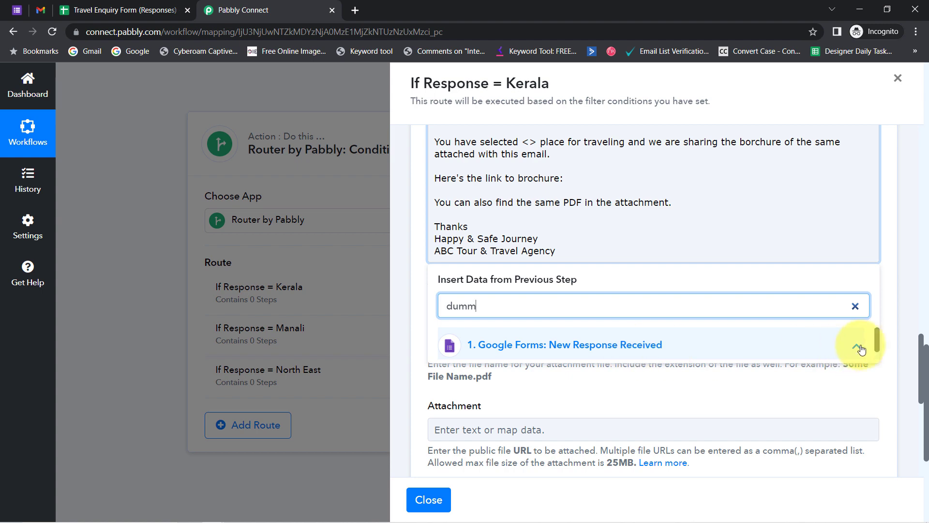
drag(879, 338, 879, 359)
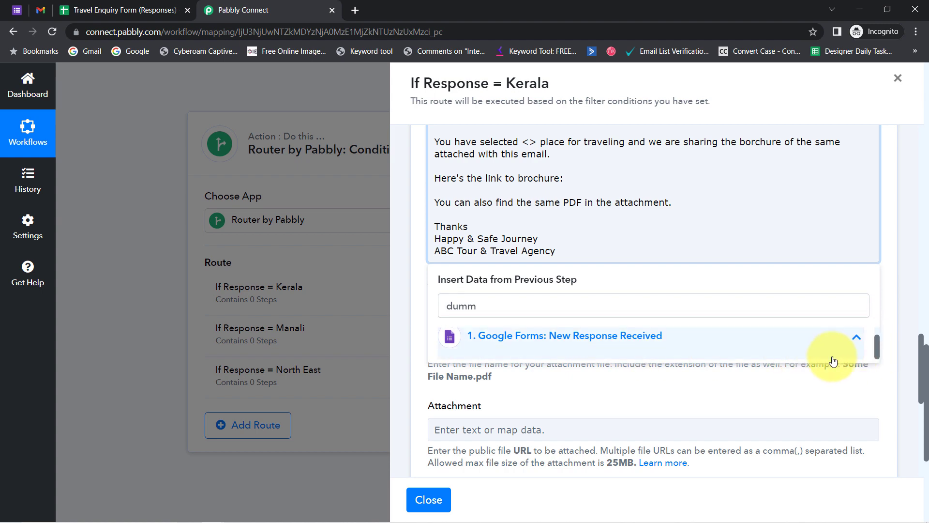
scroll(926, 363, down, 2)
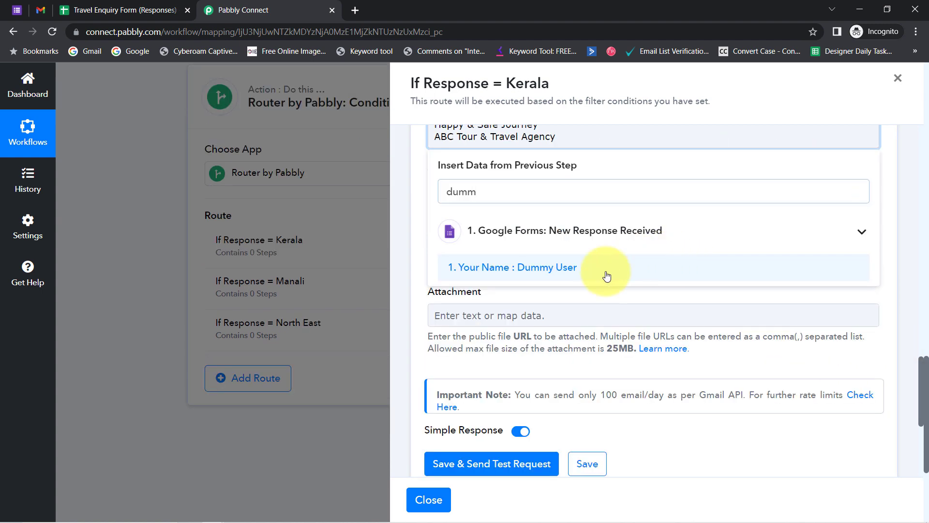
click(601, 272)
Replace the empty <> placeholder with the respondent's chosen travel destination answer.
scroll(913, 322, up, 2)
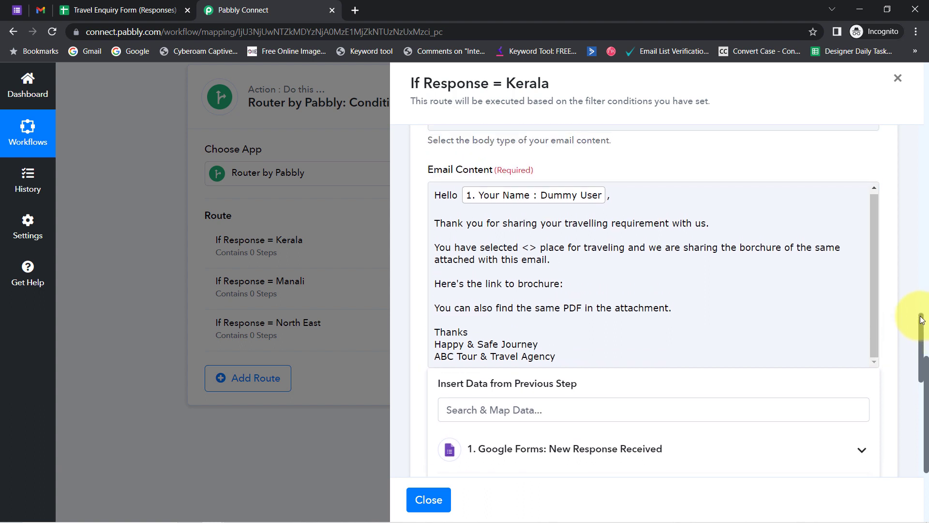
drag(501, 231, 600, 227)
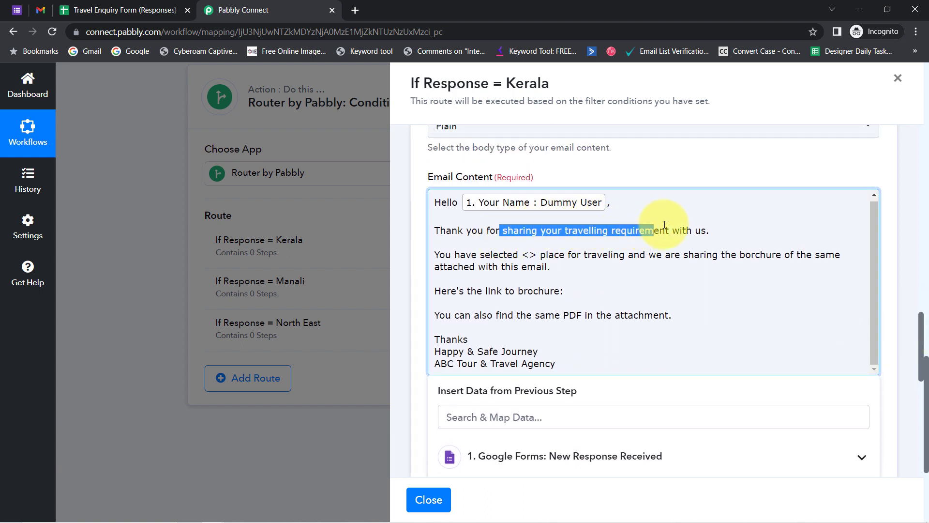
click(495, 256)
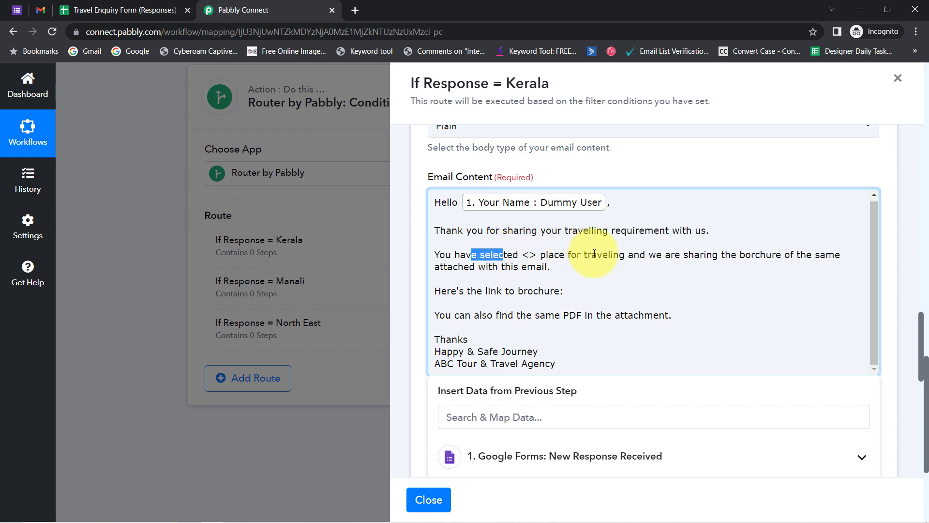
drag(595, 254, 557, 270)
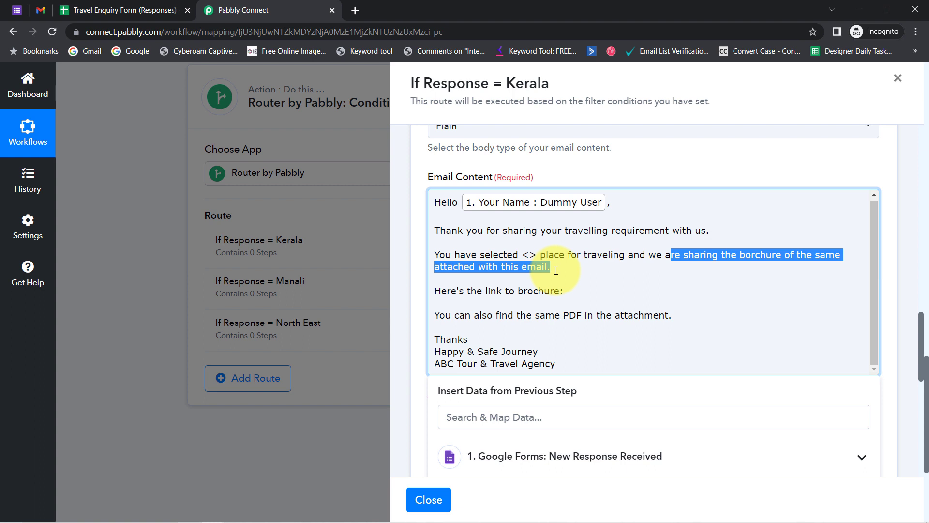
click(435, 316)
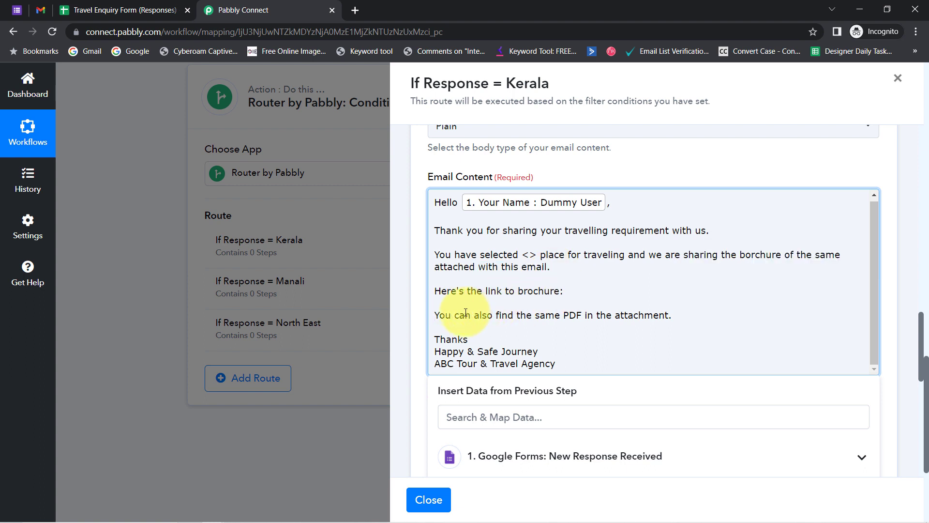
drag(487, 319, 617, 318)
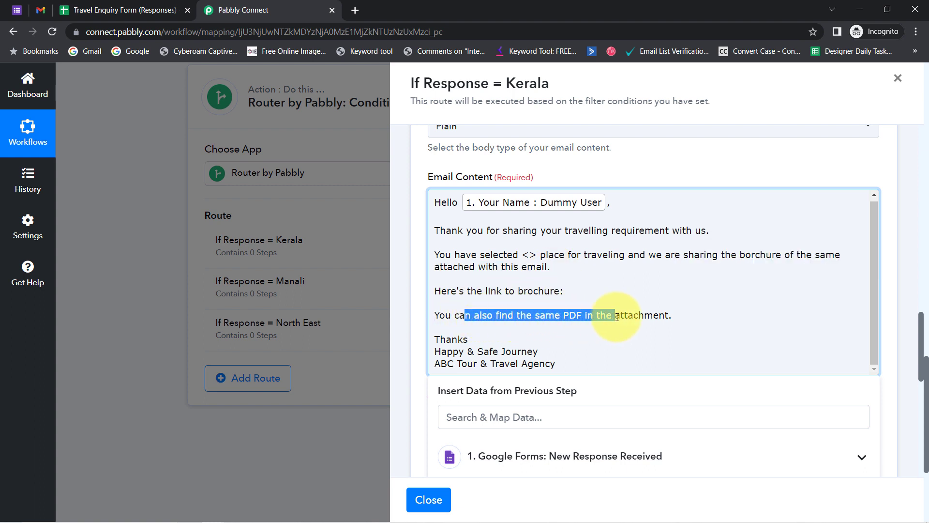
click(551, 265)
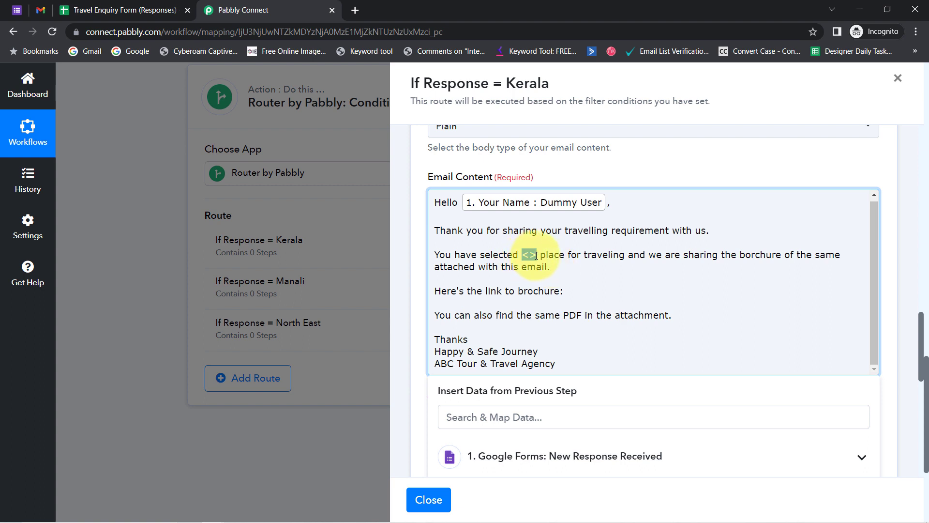
key(BackSpace)
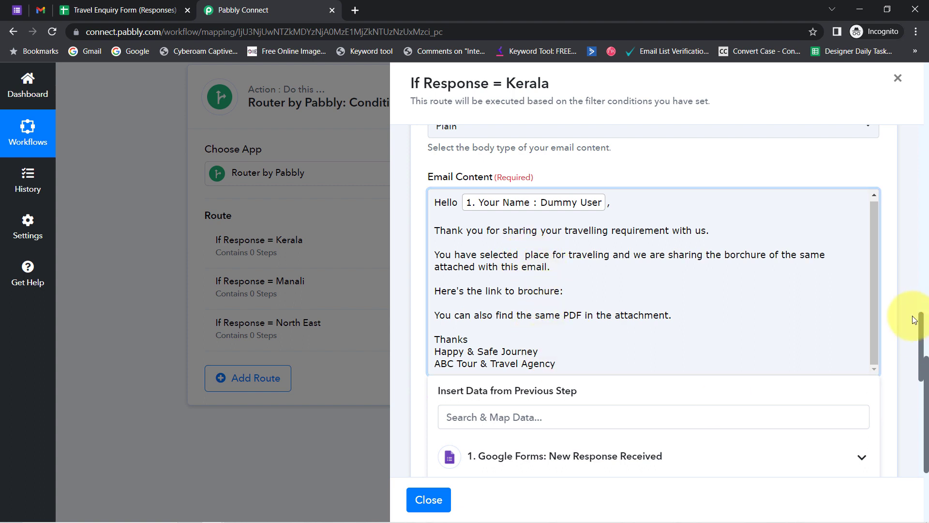
drag(922, 335, 915, 359)
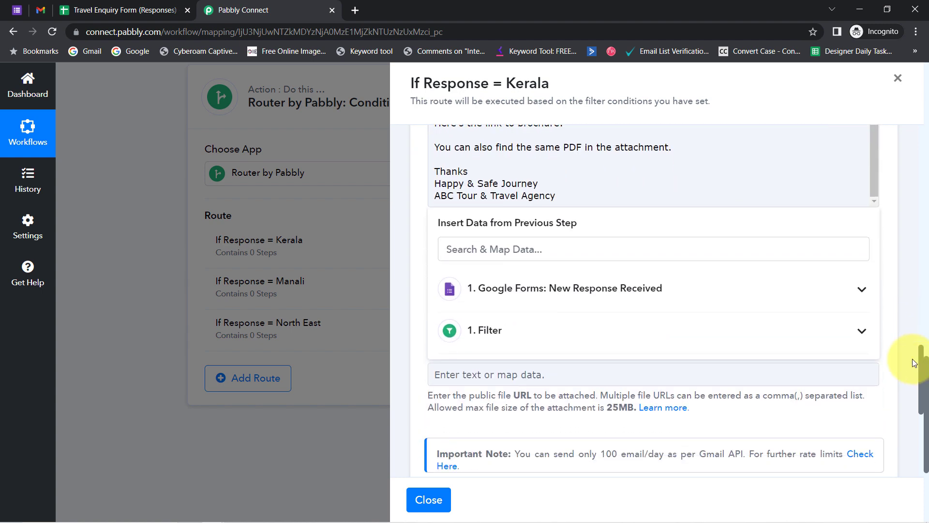
click(645, 287)
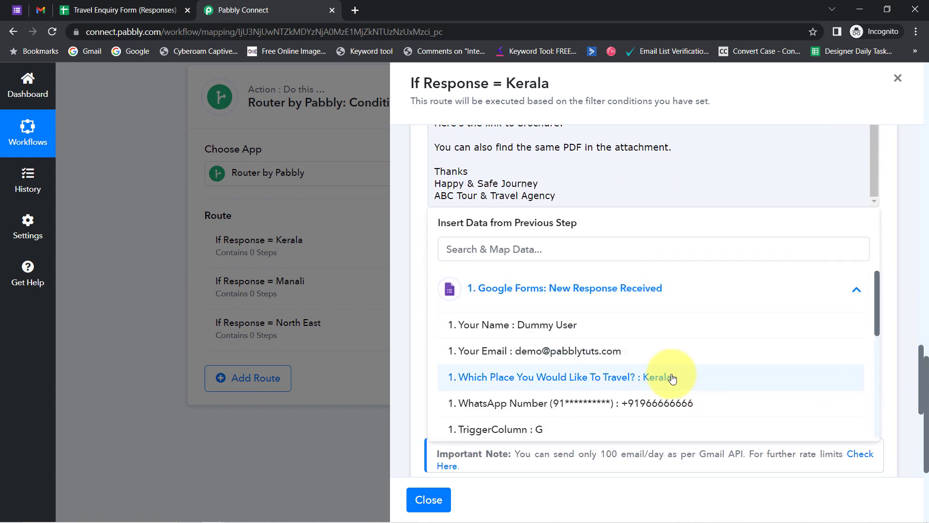
click(662, 386)
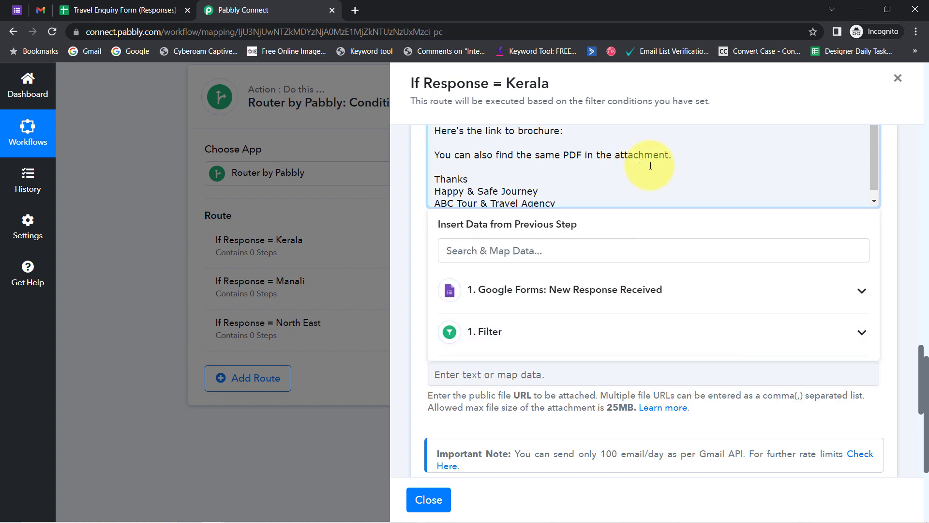
Place the cursor after 'brochure:' and bring the Notepad notes forward.
scroll(920, 363, up, 4)
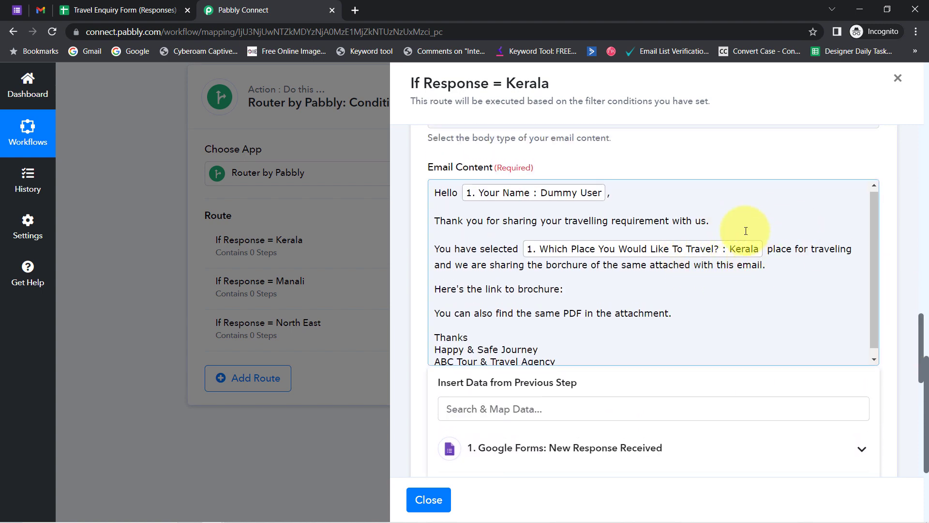
click(576, 286)
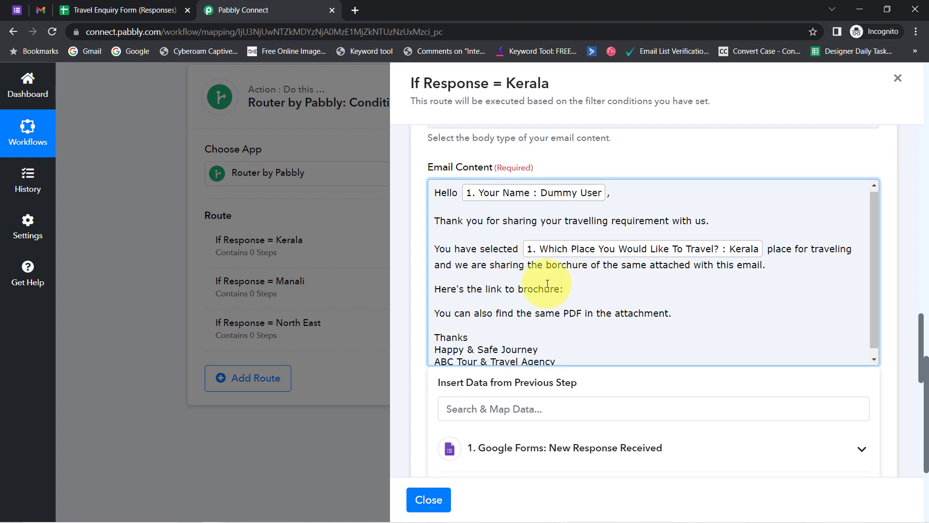
click(237, 515)
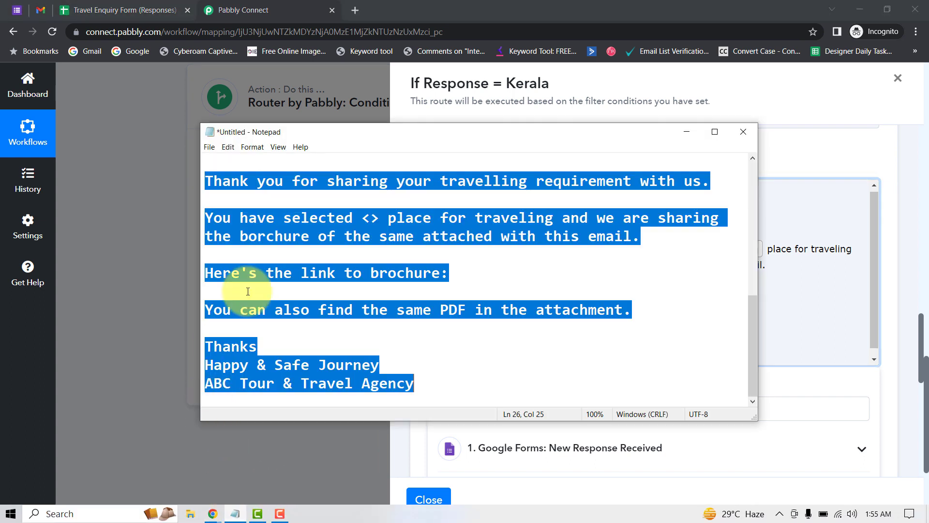
click(286, 218)
drag(752, 308, 745, 165)
click(424, 199)
drag(602, 194, 198, 184)
key(ctrl+c)
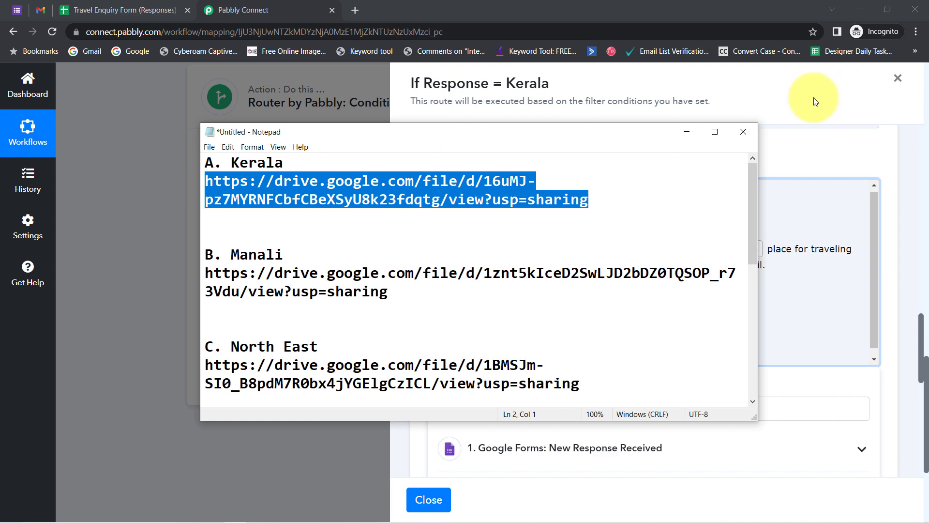
click(687, 132)
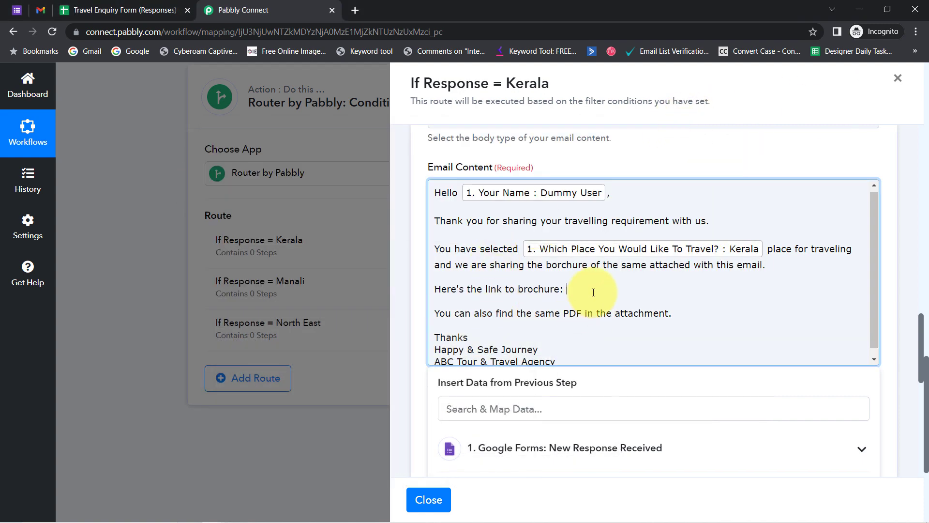
key(ctrl+v)
drag(603, 291, 656, 301)
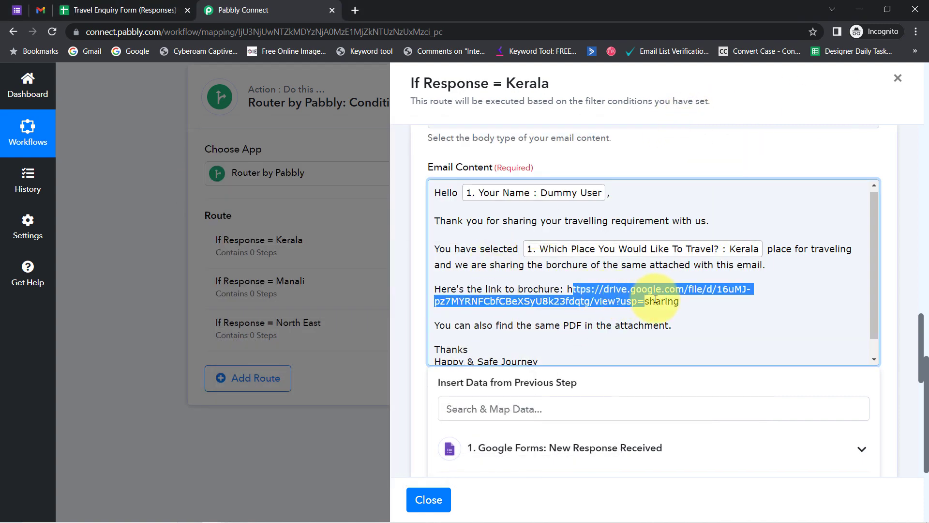
drag(567, 289, 681, 303)
key(ctrl+c)
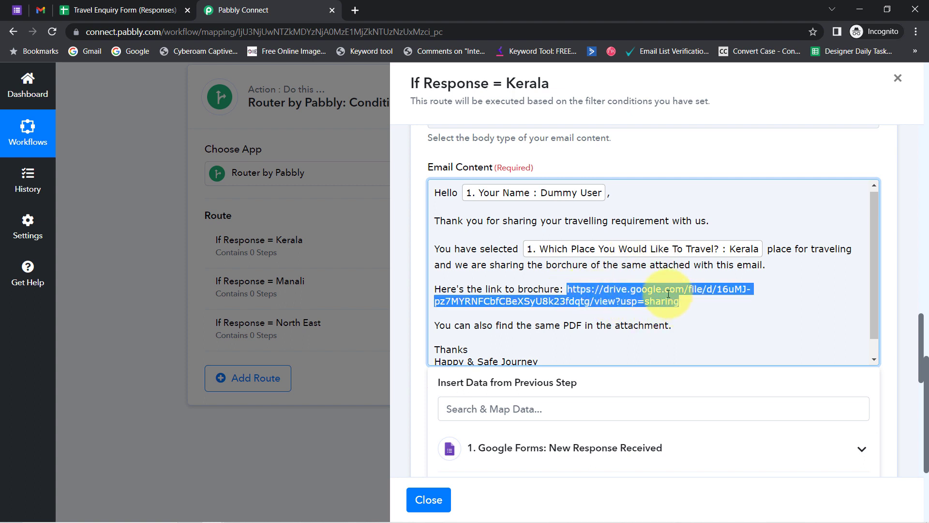
click(668, 294)
drag(446, 193, 645, 221)
click(451, 245)
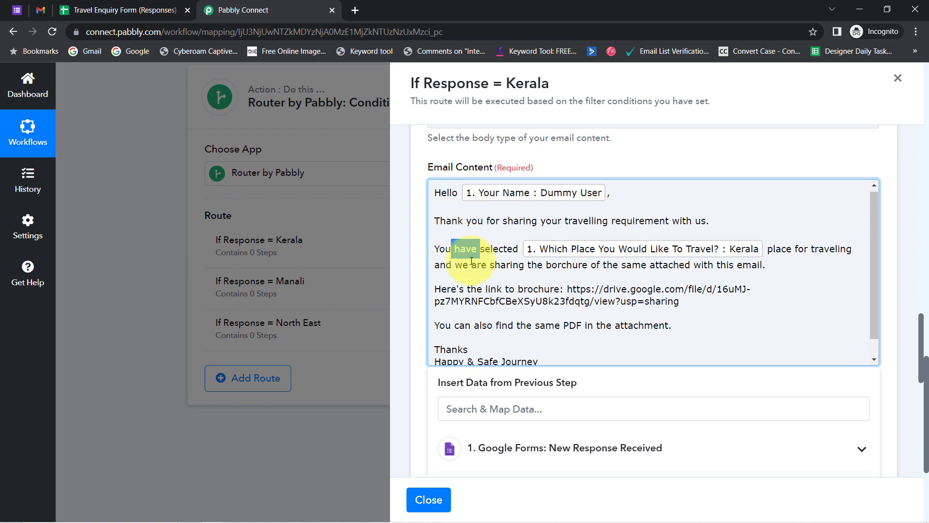
drag(468, 265, 505, 347)
click(505, 347)
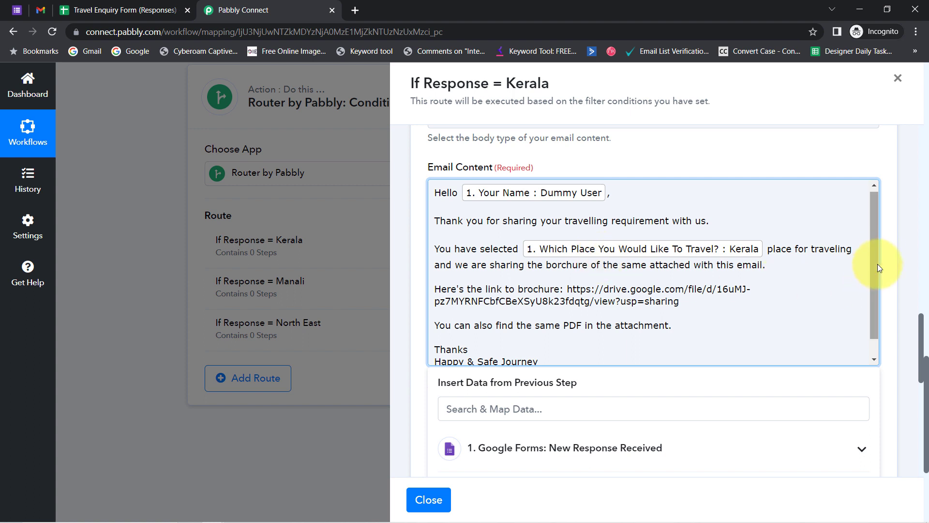
drag(873, 248, 876, 294)
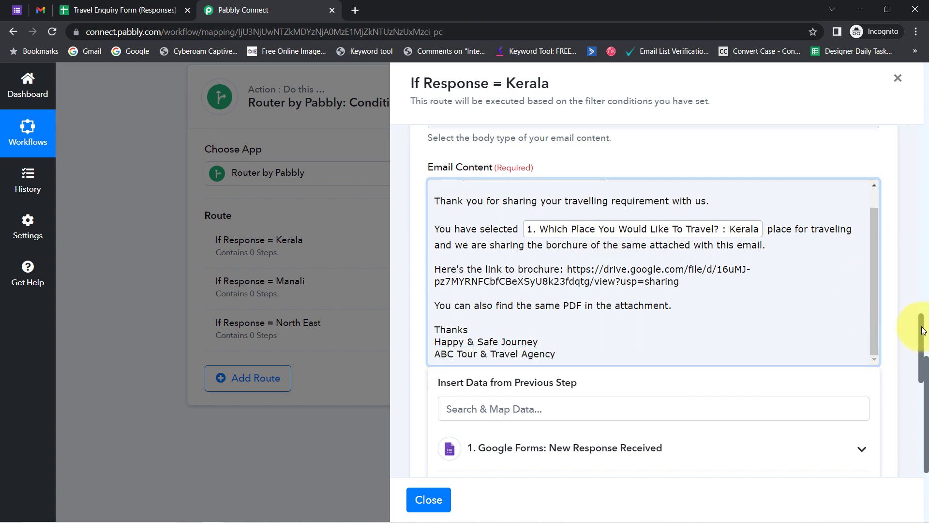
click(887, 350)
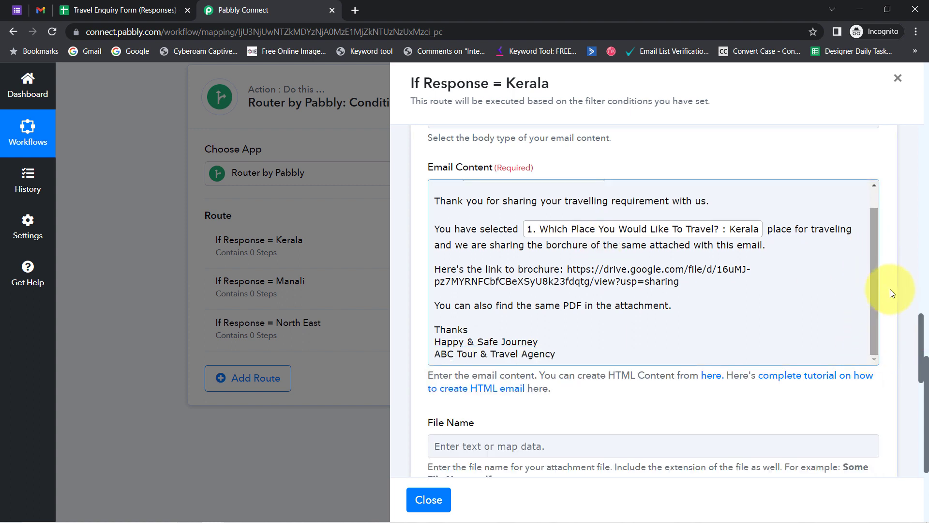
scroll(925, 321, up, 8)
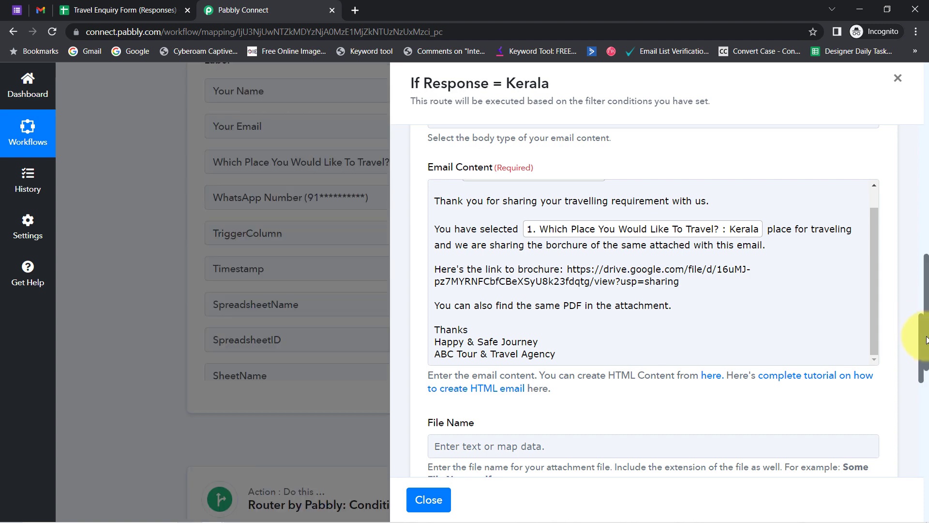
scroll(787, 394, up, 2)
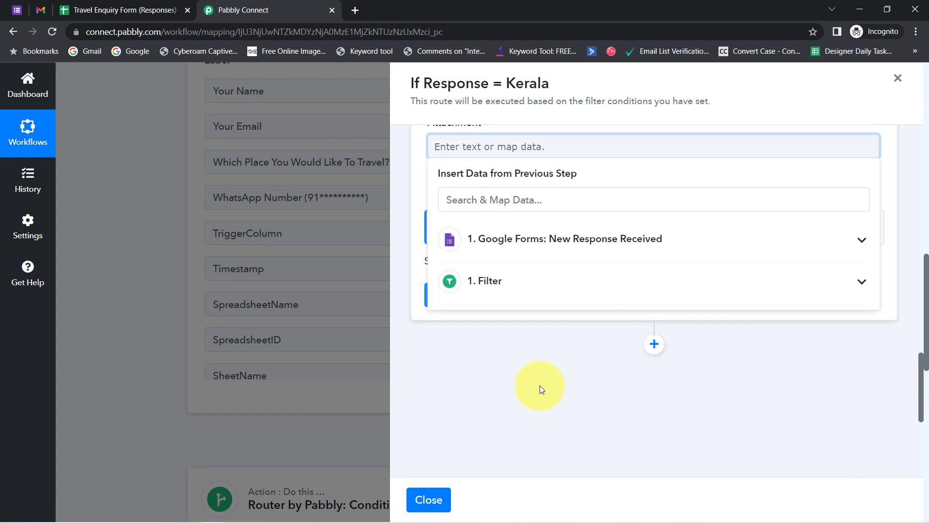
scroll(540, 385, down, 2)
scroll(544, 280, up, 7)
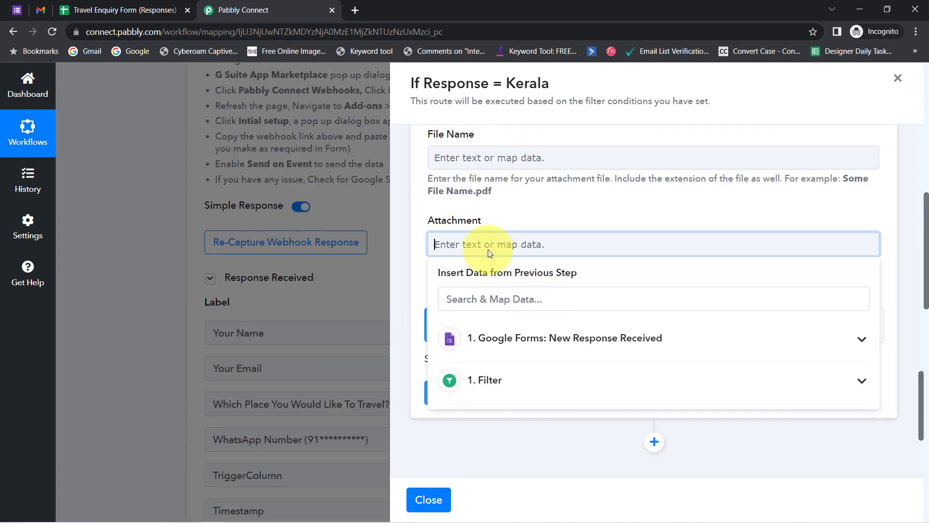
Attach the Google Drive brochure link and name the attachment 'Kerala Brochure'.
key(ctrl+v)
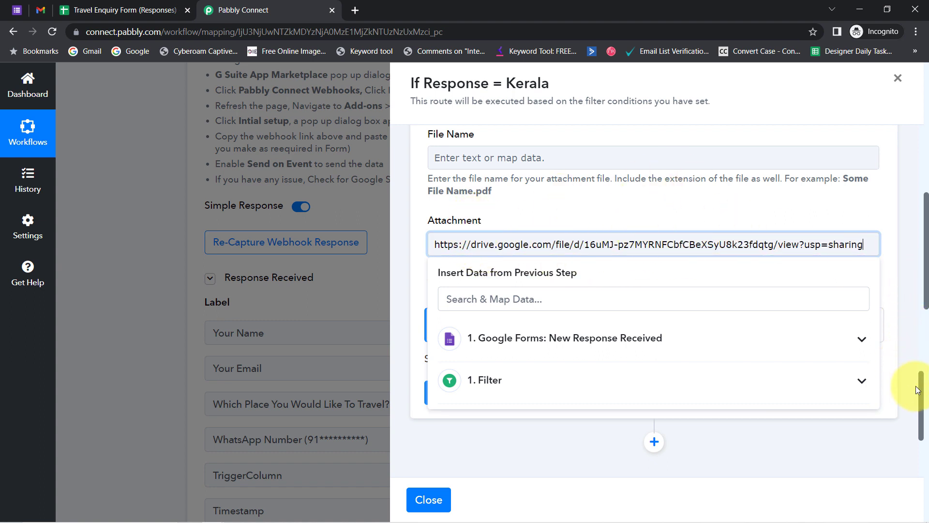
scroll(922, 391, up, 1)
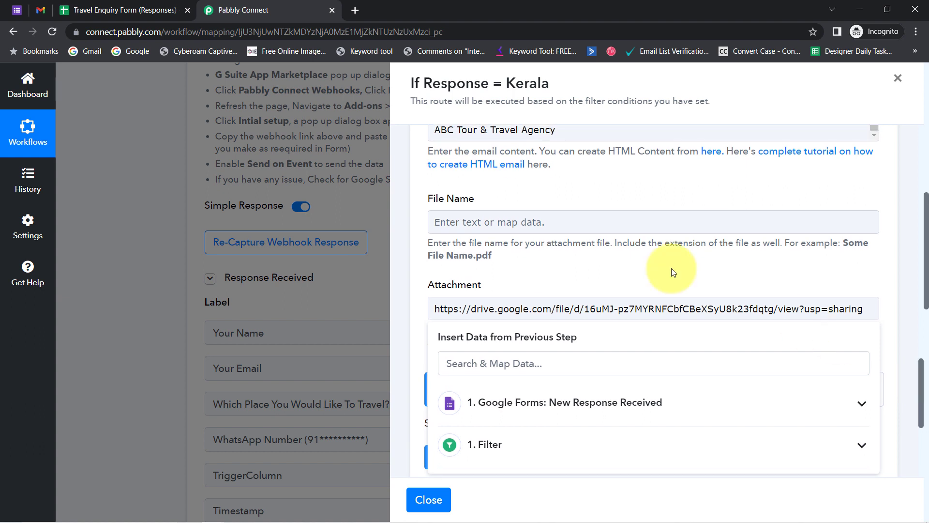
click(493, 225)
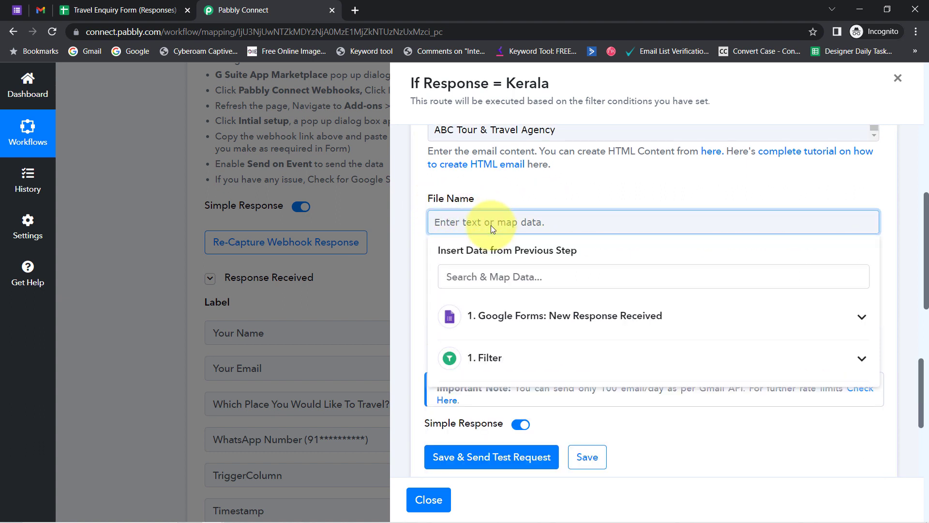
text(Kerala Brochure)
click(505, 201)
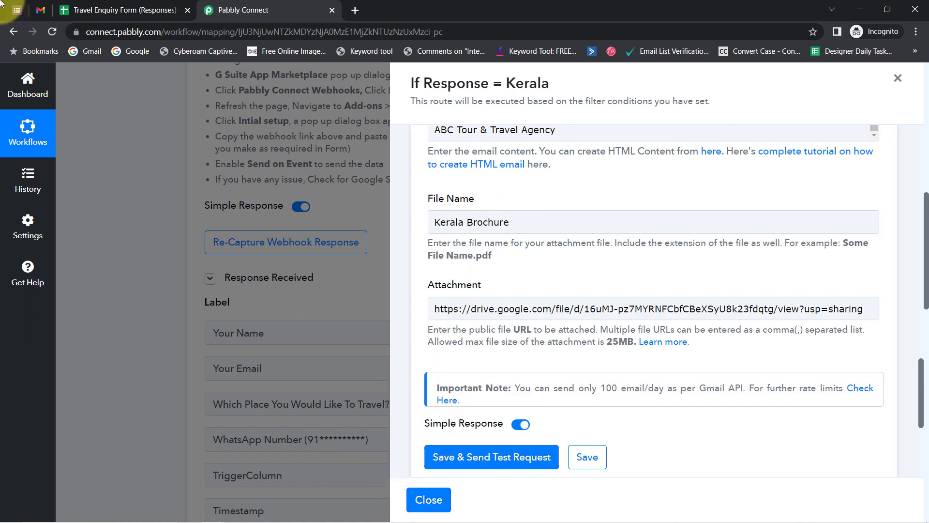
click(41, 5)
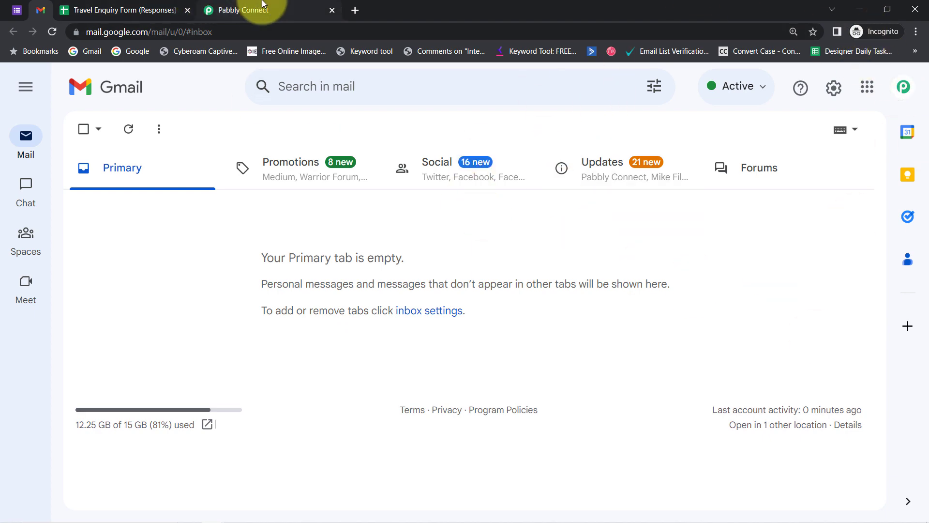
Send a test of the Kerala Gmail step and confirm the Response Result Status reads sent.
click(237, 9)
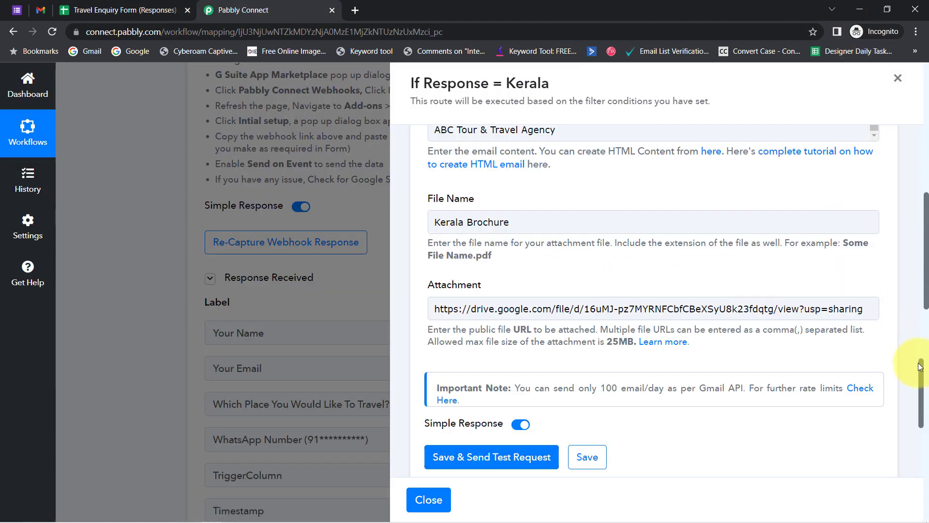
drag(920, 366, 891, 242)
scroll(890, 230, up, 2)
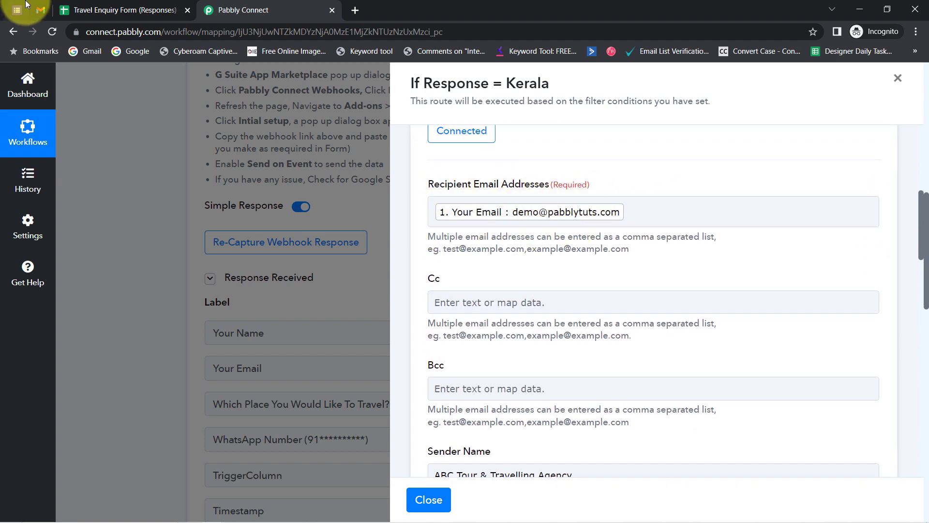
click(40, 9)
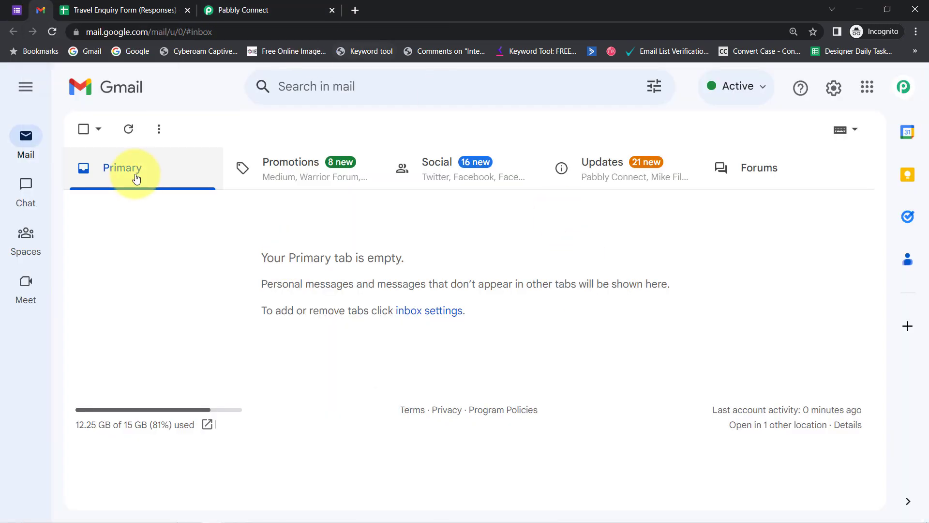
click(260, 6)
drag(924, 251, 927, 455)
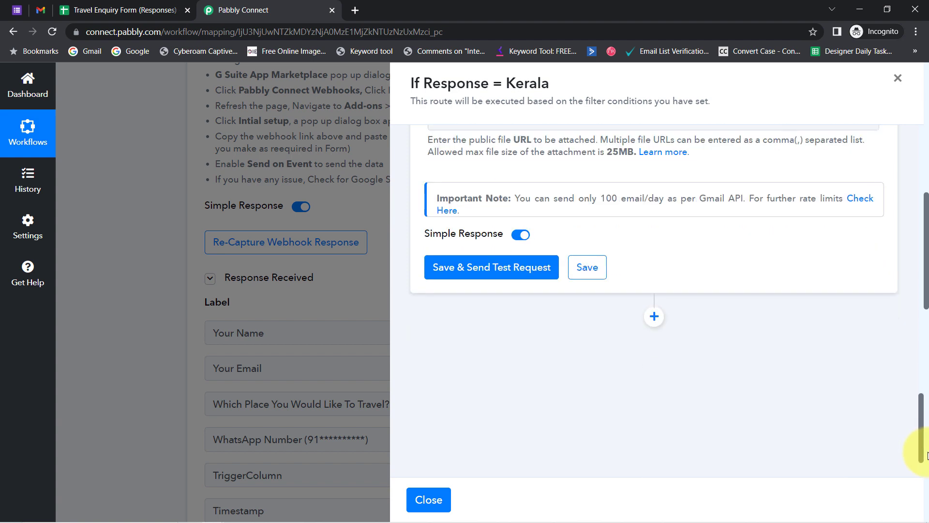
click(456, 267)
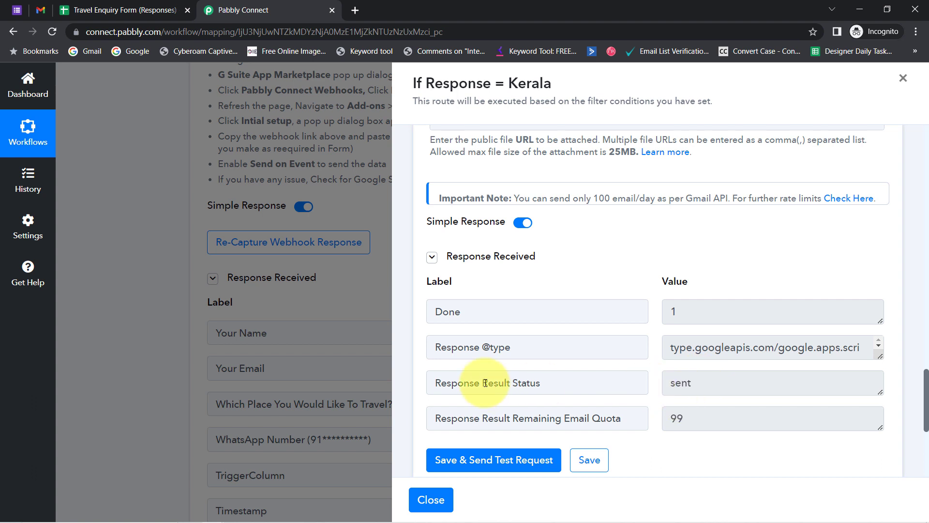
drag(470, 383, 634, 380)
drag(707, 381, 666, 386)
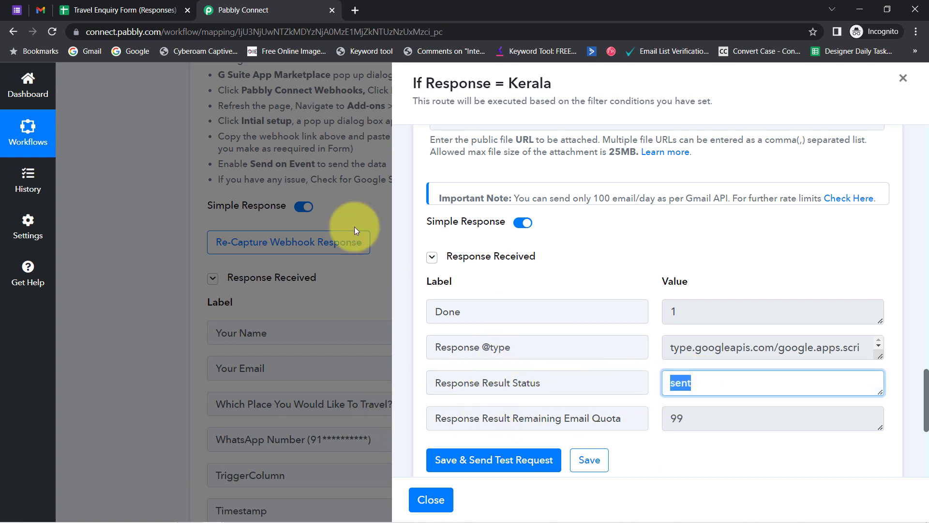
click(42, 11)
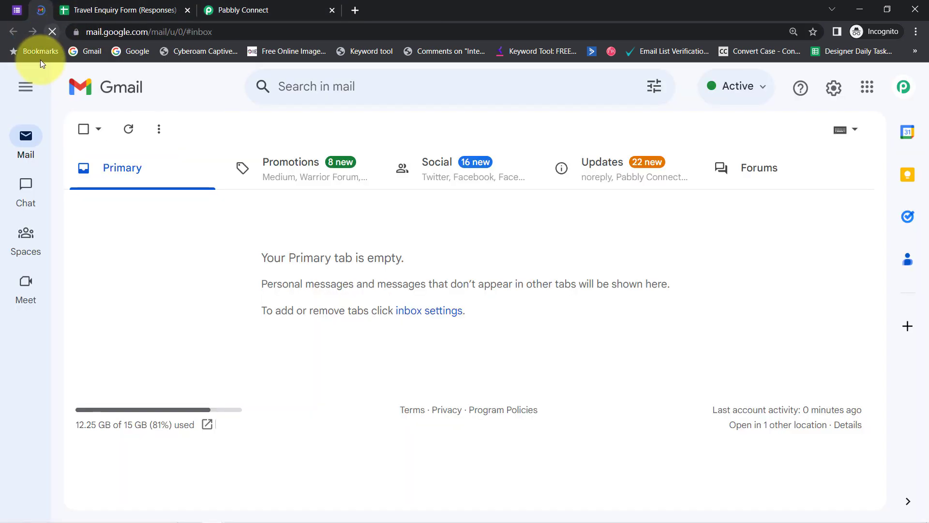
Refresh the Gmail inbox, open the new brochure email, and follow its brochure link.
click(51, 32)
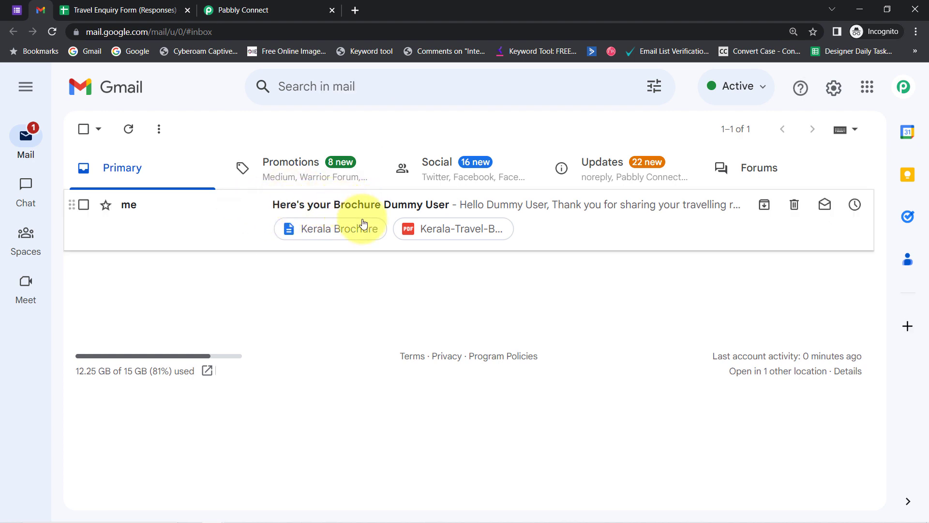
click(411, 213)
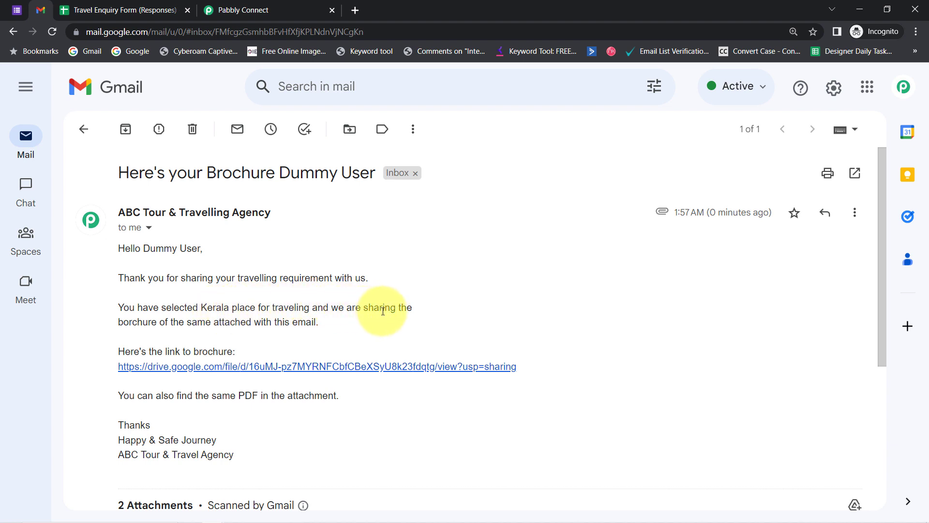
drag(144, 321, 300, 320)
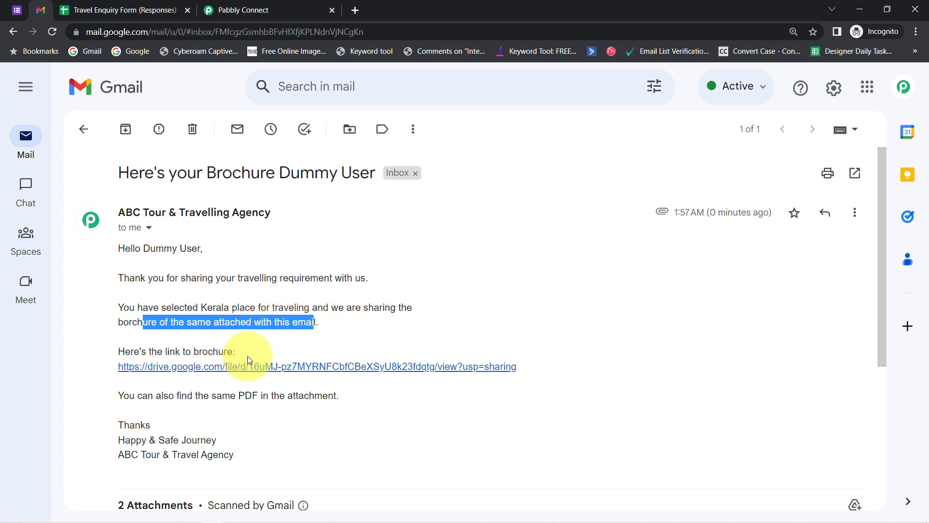
click(237, 367)
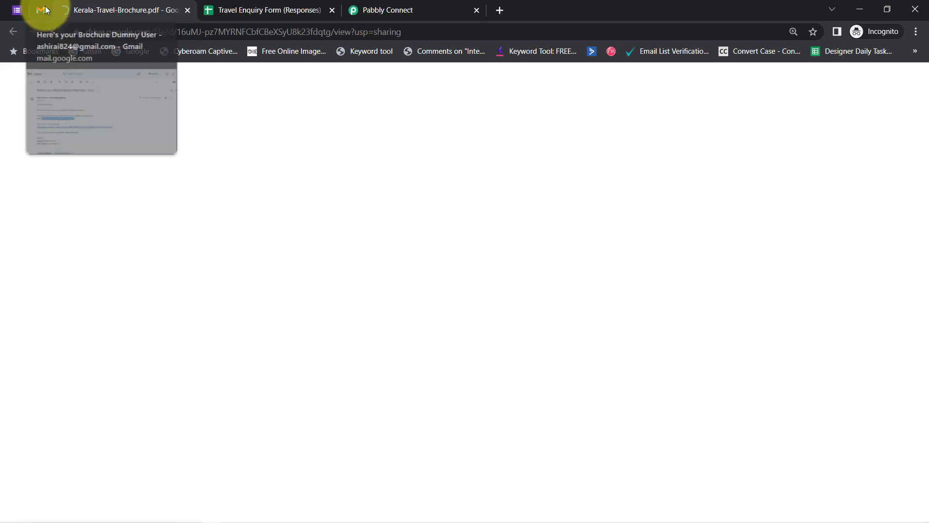
Preview the attached Kerala-Travel-Brochure.pdf in the email.
click(45, 6)
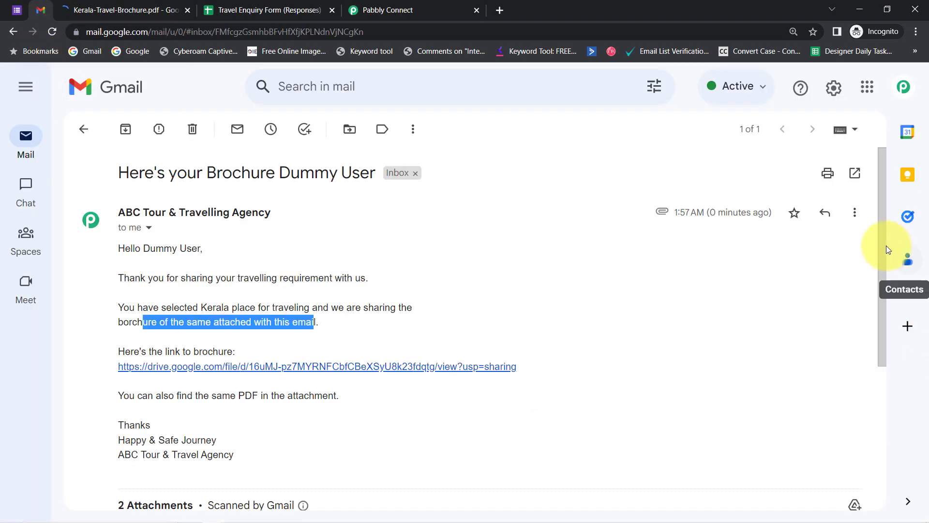
drag(884, 262, 875, 326)
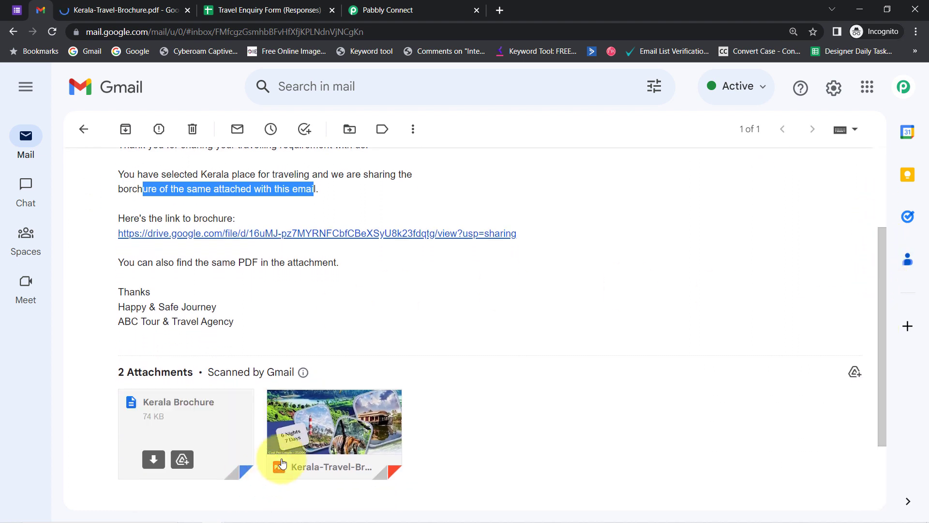
mouse_move(348, 438)
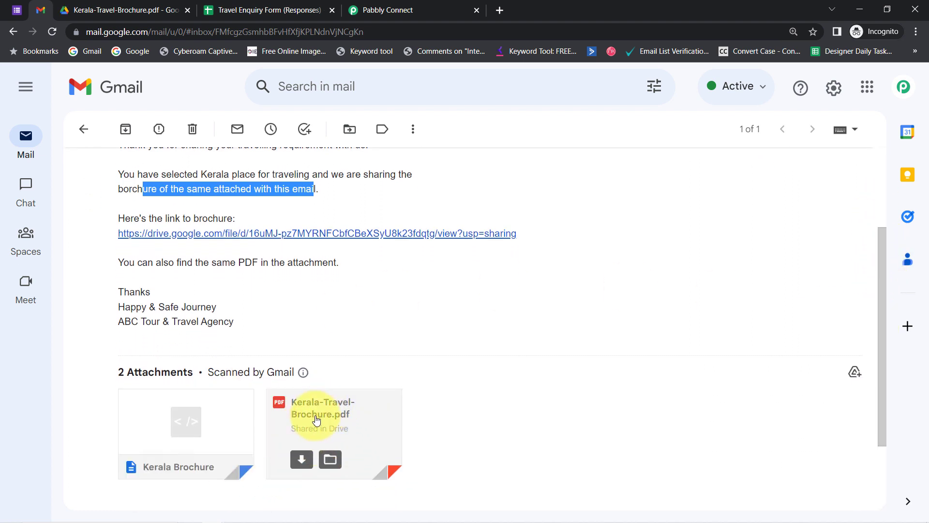
mouse_move(148, 459)
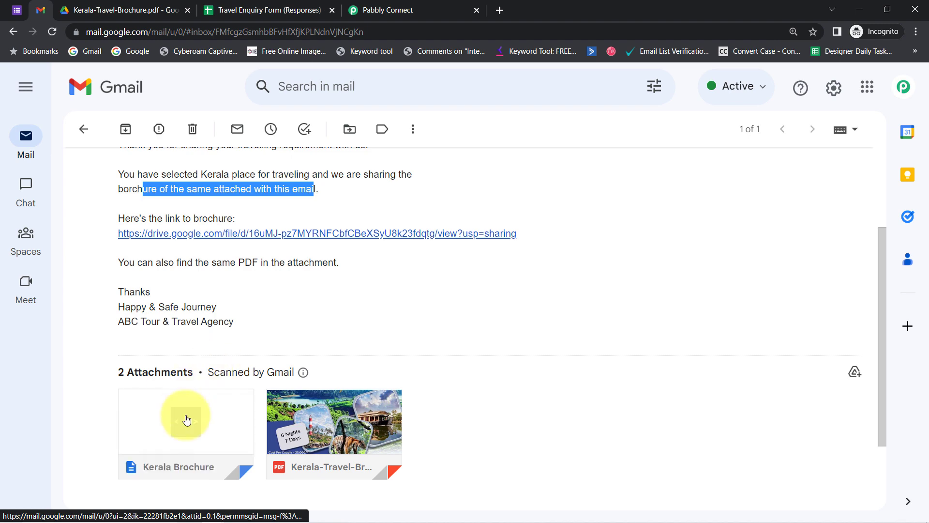
mouse_move(304, 374)
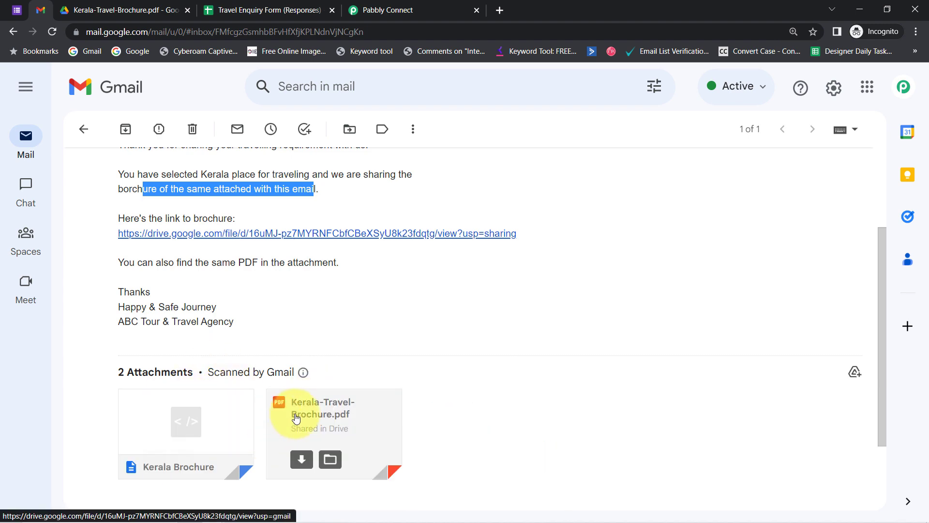
click(296, 416)
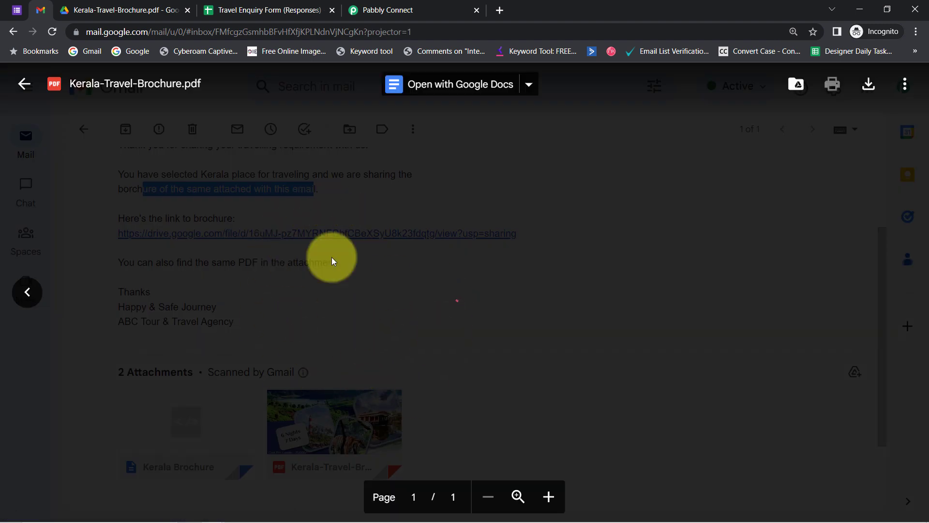
scroll(572, 294, down, 5)
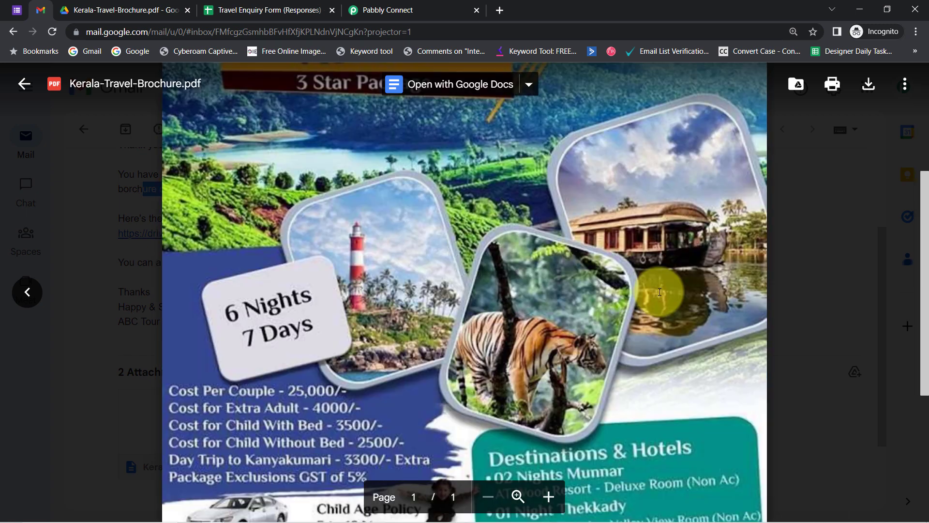
scroll(655, 297, up, 2)
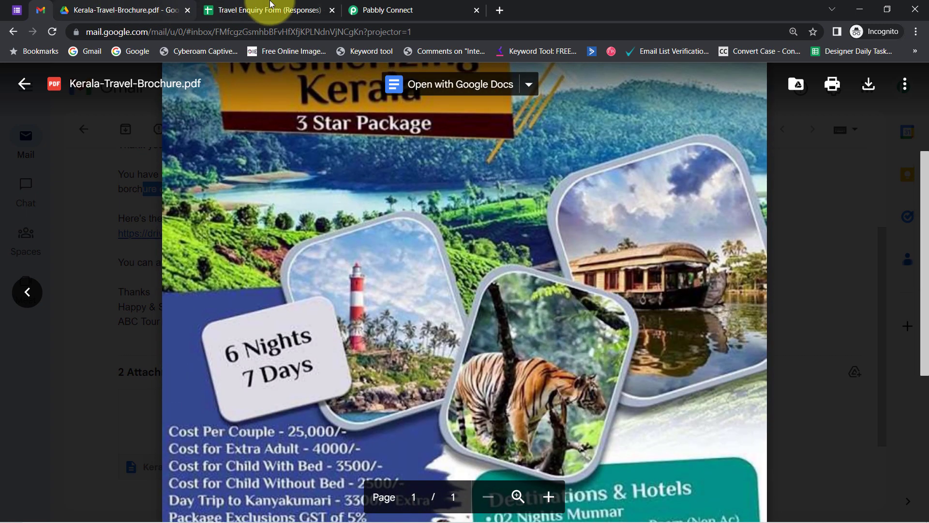
Close the Drive brochure tab and PDF preview, returning to the Pabbly Connect workflow.
click(122, 10)
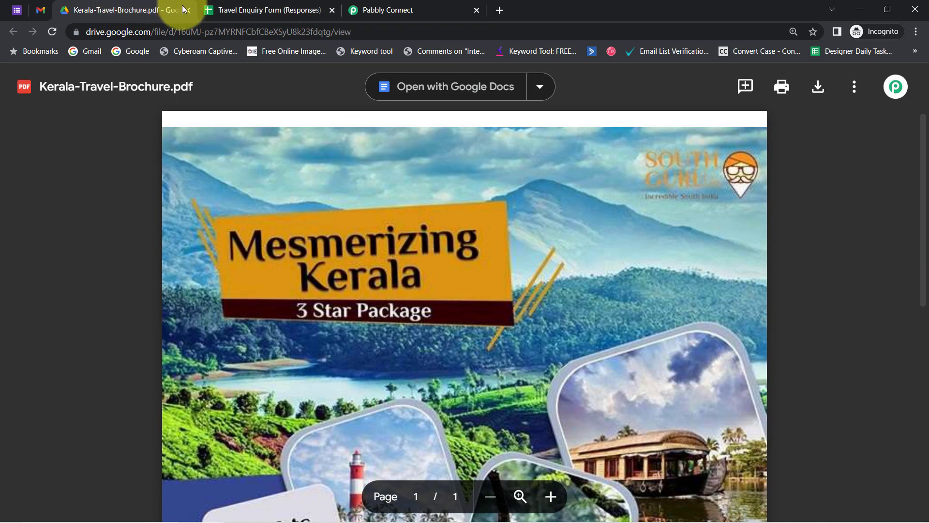
click(188, 10)
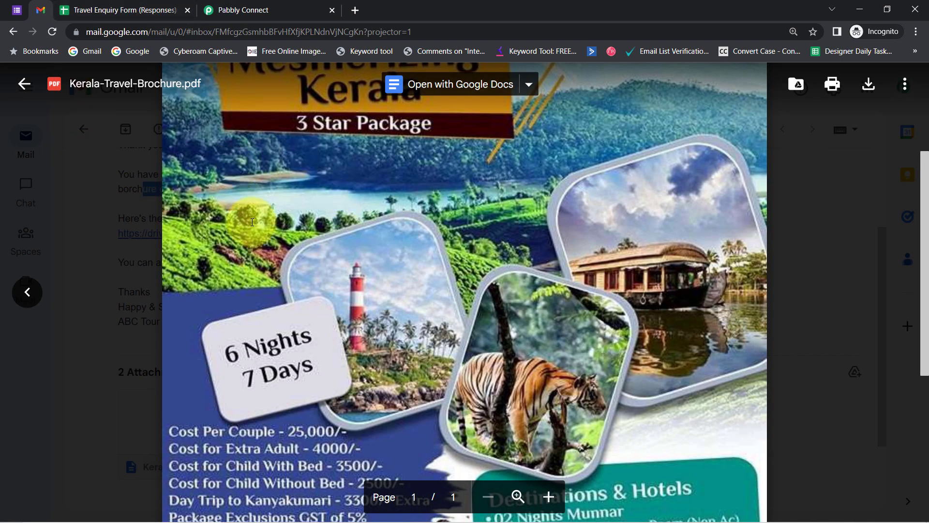
click(18, 84)
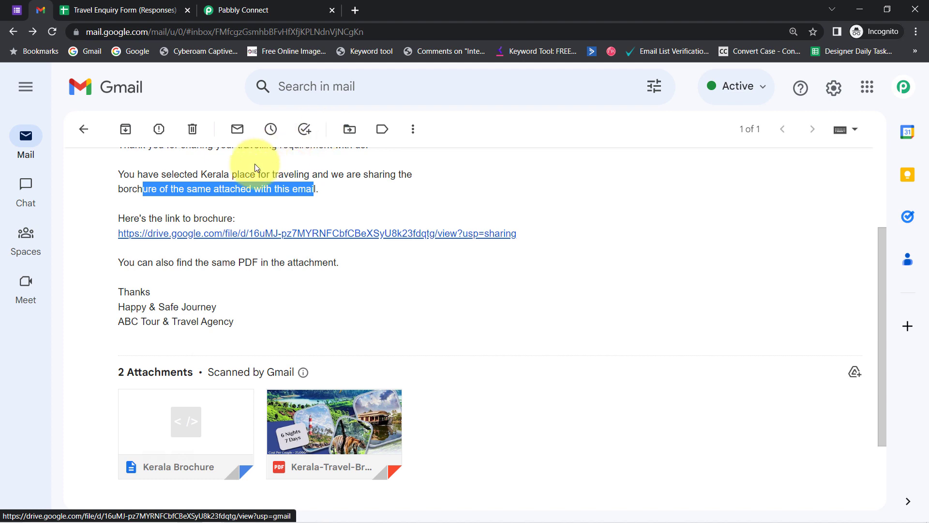
click(242, 4)
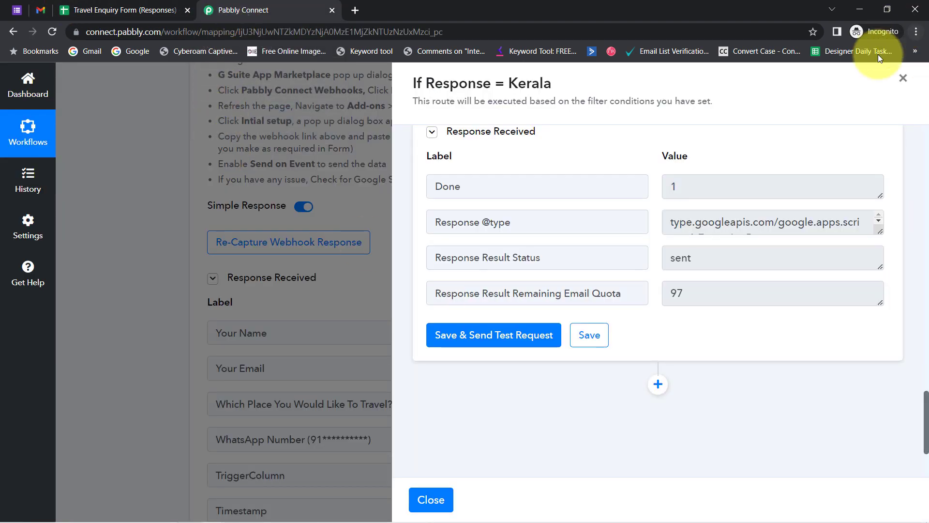
Close the If Response = Kerala panel and scroll down to the Router's route list.
click(903, 78)
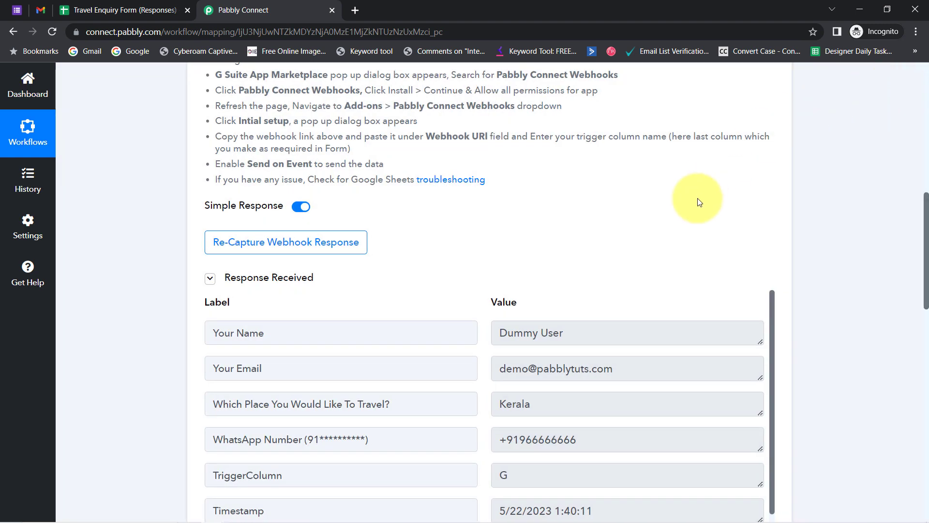
drag(927, 220, 894, 373)
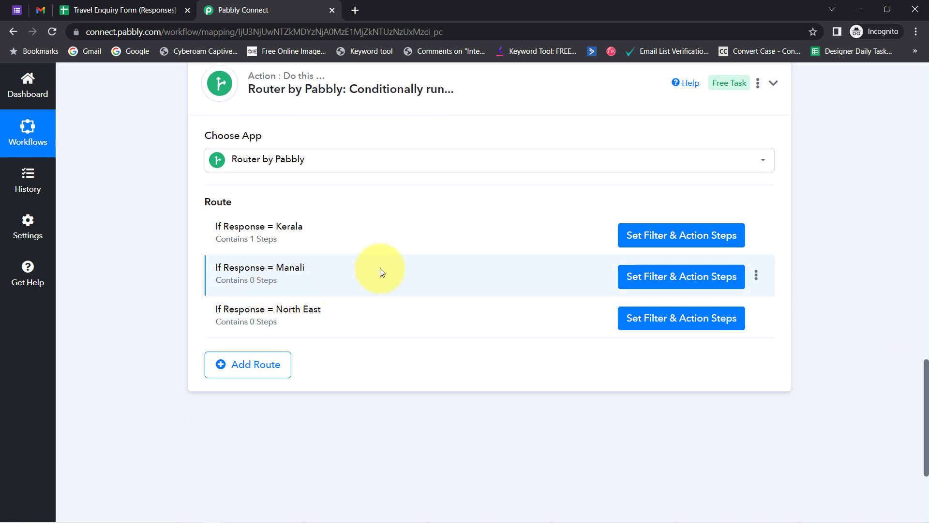
click(654, 279)
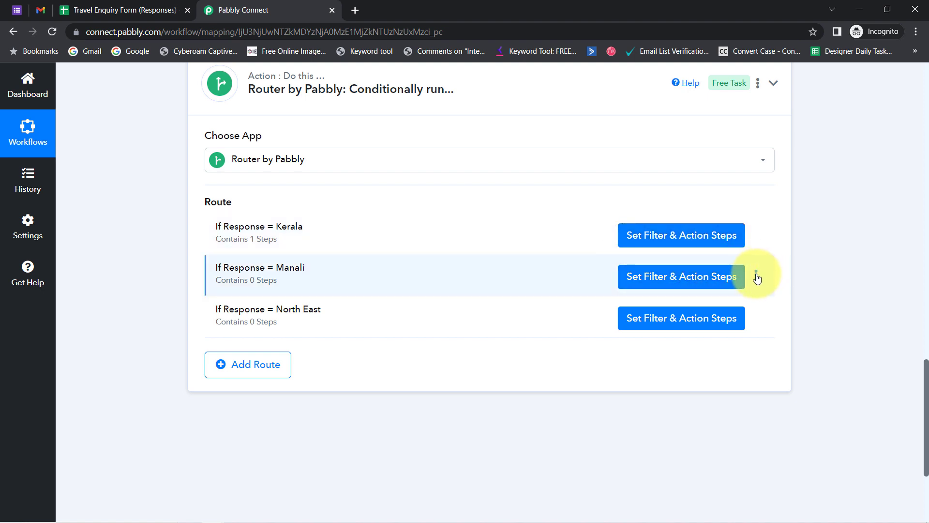
Delete the Manali route from the Router, confirming with 'Yes, delete it!'.
click(757, 276)
click(672, 334)
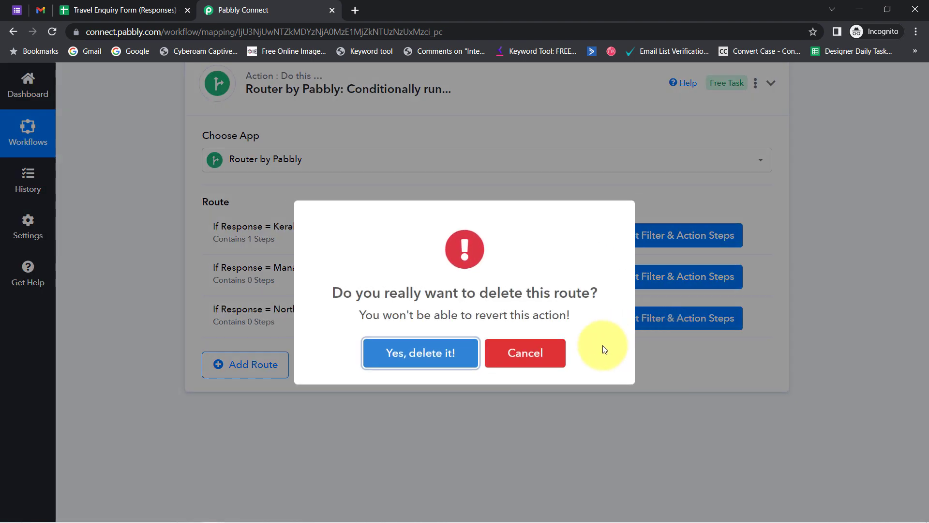
click(416, 355)
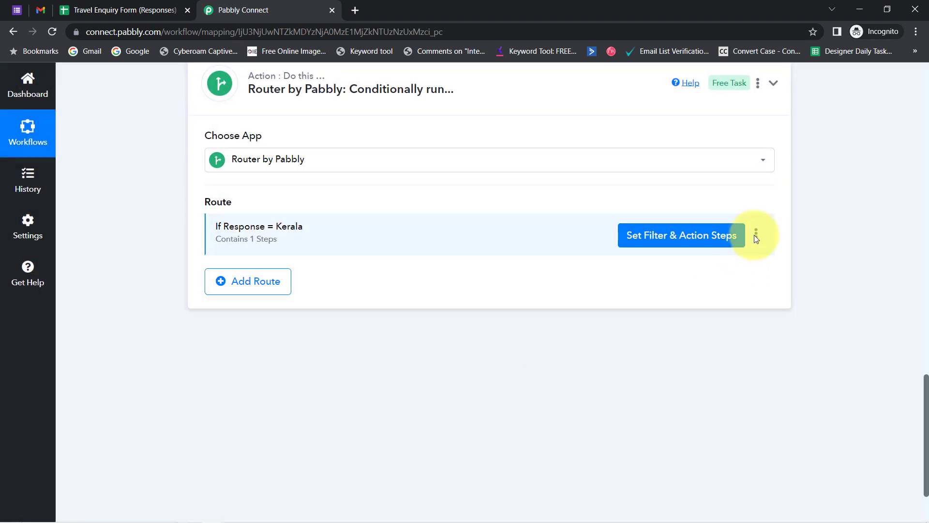
click(756, 235)
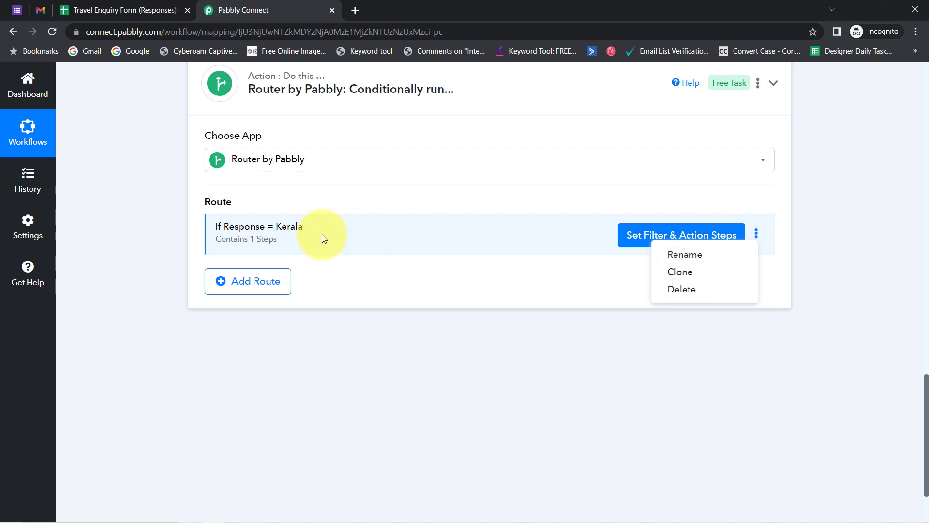
Clone the If Response = Kerala route.
click(365, 282)
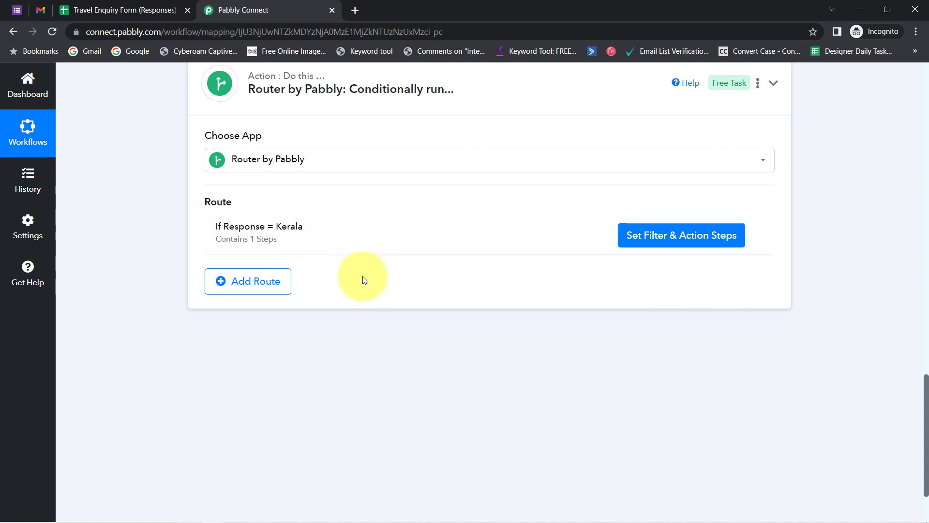
click(755, 235)
click(681, 269)
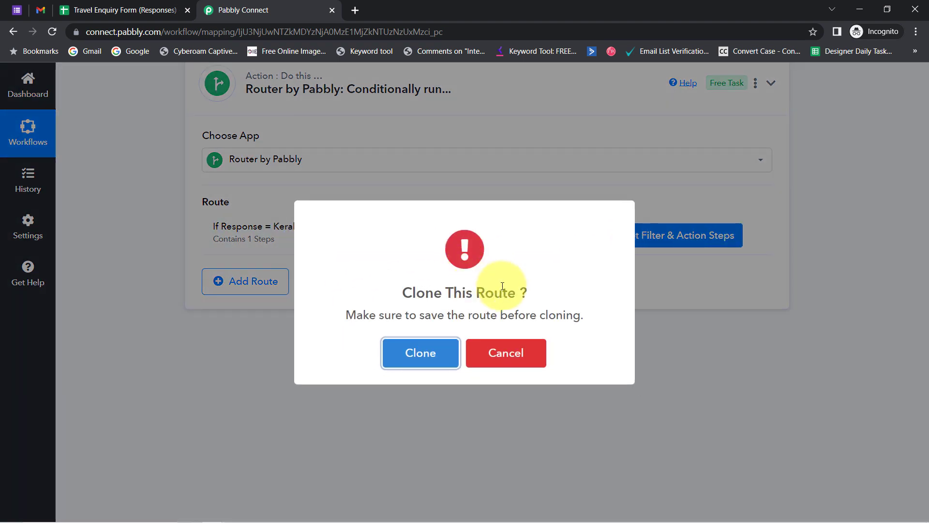
drag(409, 316, 536, 308)
click(390, 358)
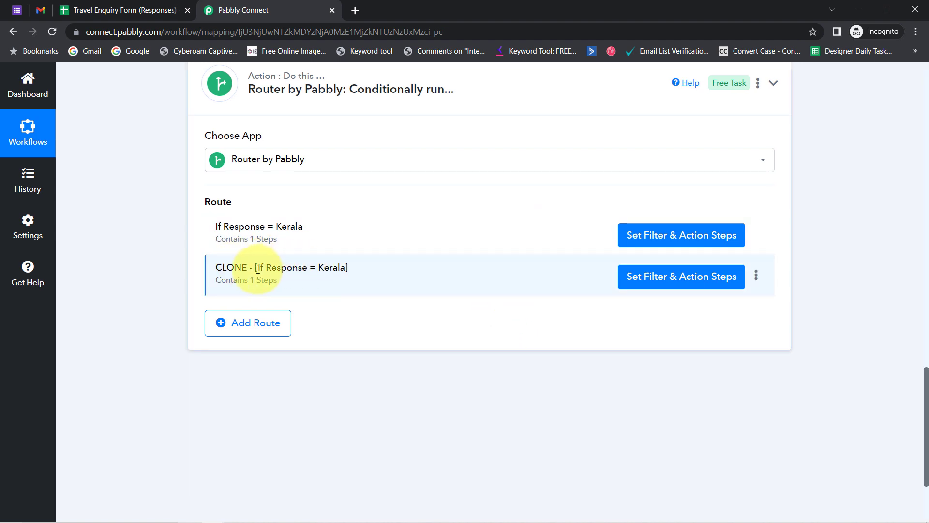
Rename the cloned route to 'If Response = Manali', removing the CLONE prefix.
drag(327, 255, 347, 254)
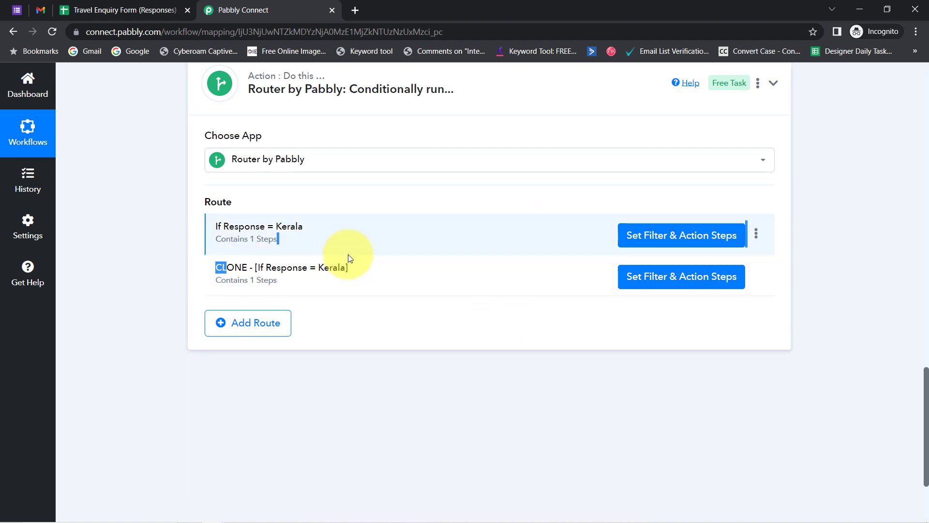
triple_click(245, 265)
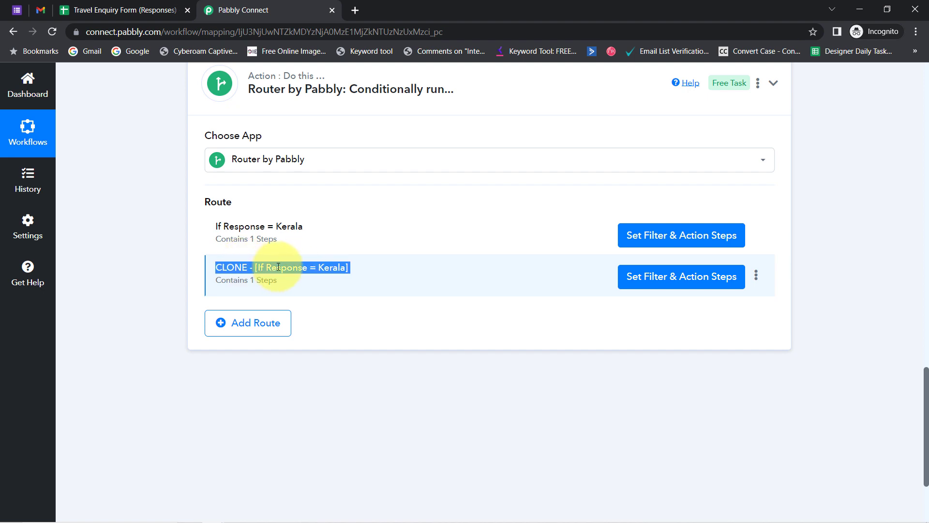
click(756, 278)
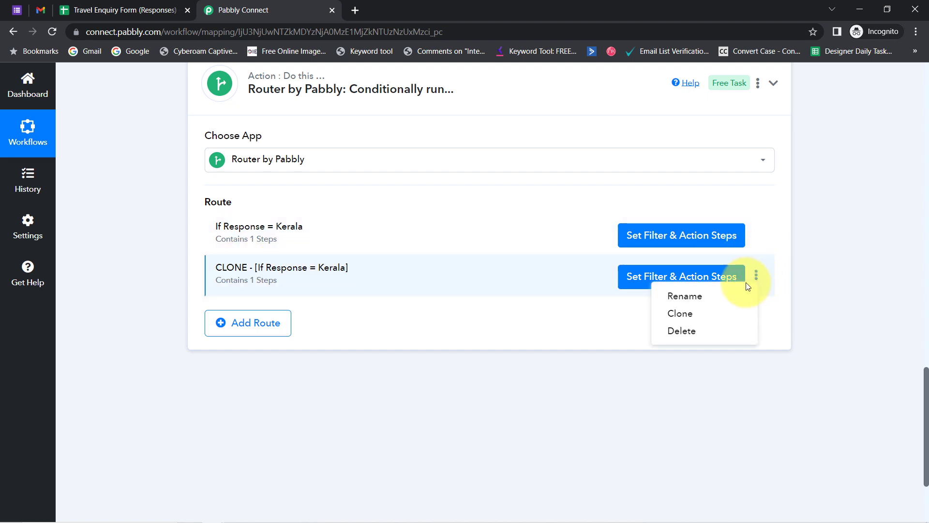
click(697, 295)
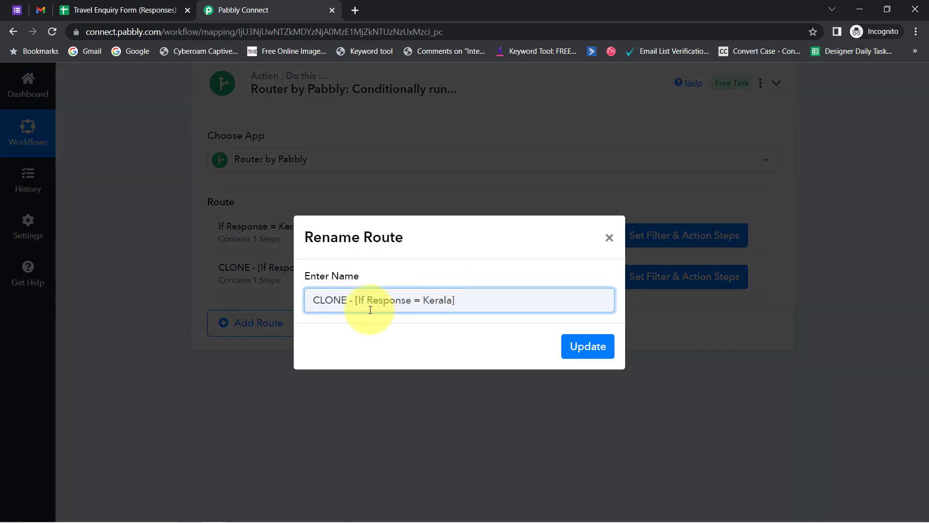
drag(357, 301, 291, 316)
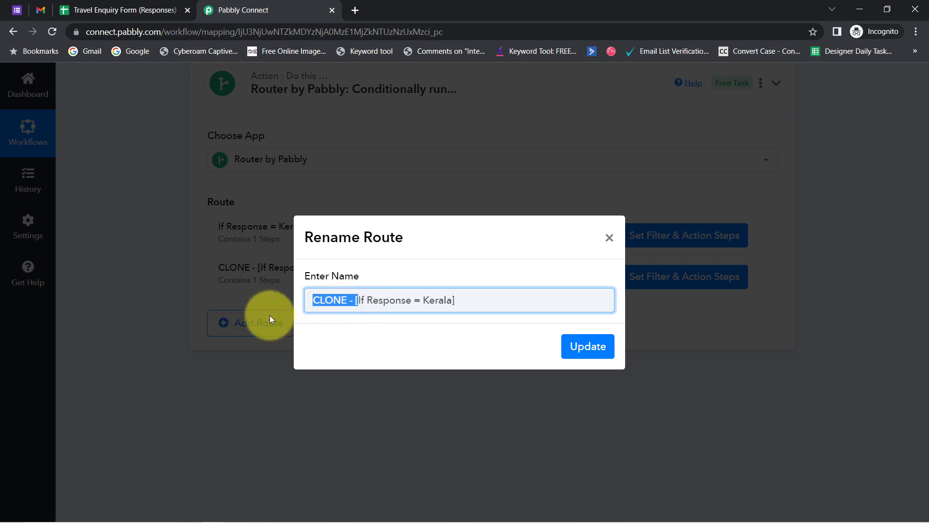
key(BackSpace)
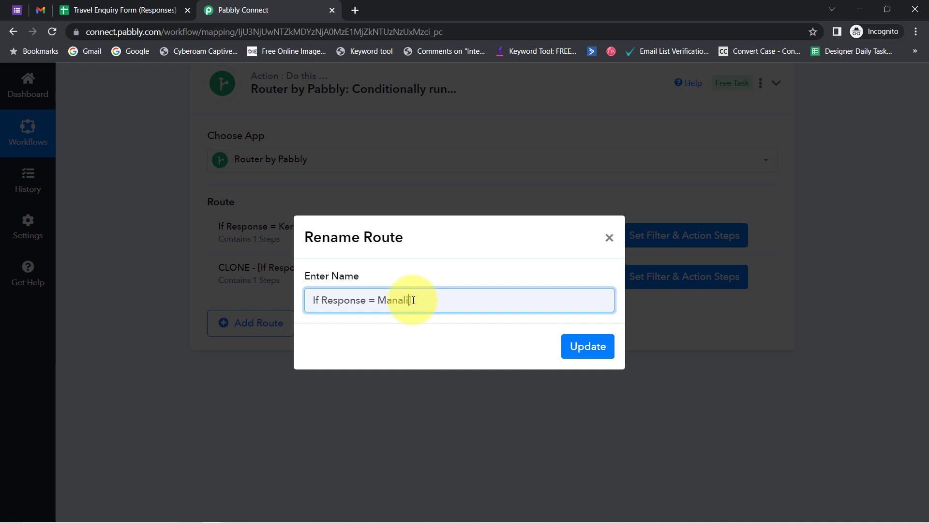
text(Manali)
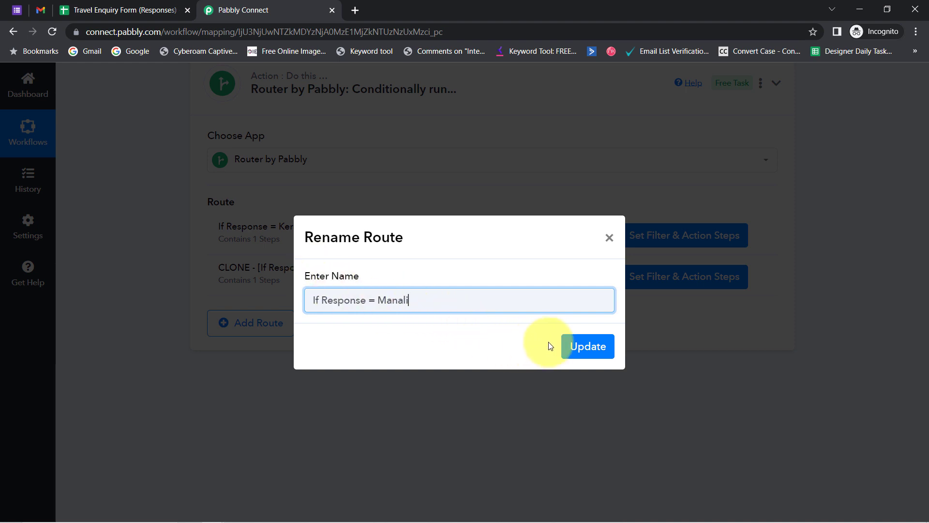
click(571, 347)
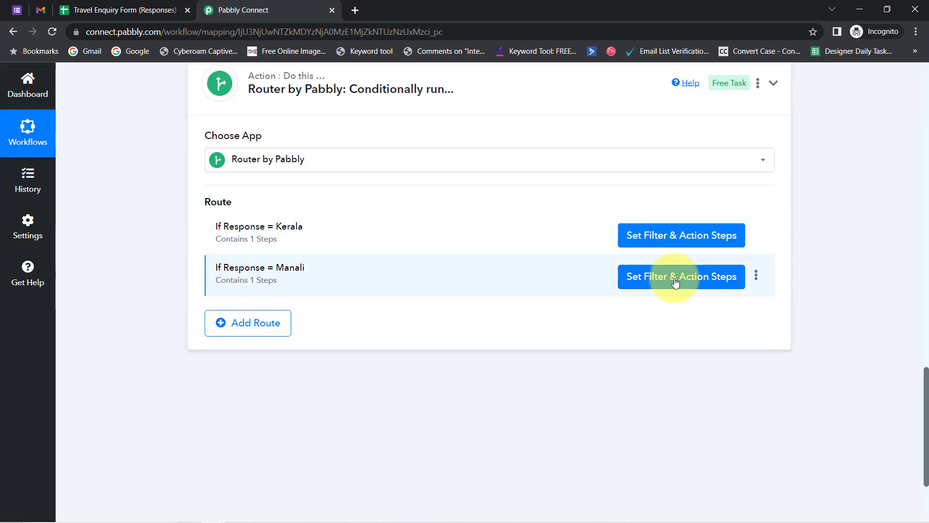
Change the Manali route's Filter by Pabbly value from Kerala to Manali, then save and send a test.
click(681, 282)
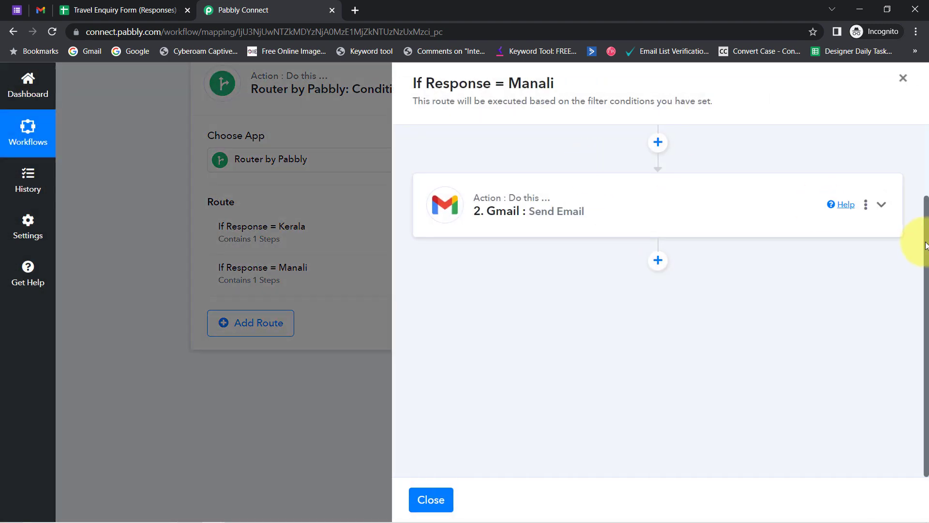
drag(926, 249, 914, 179)
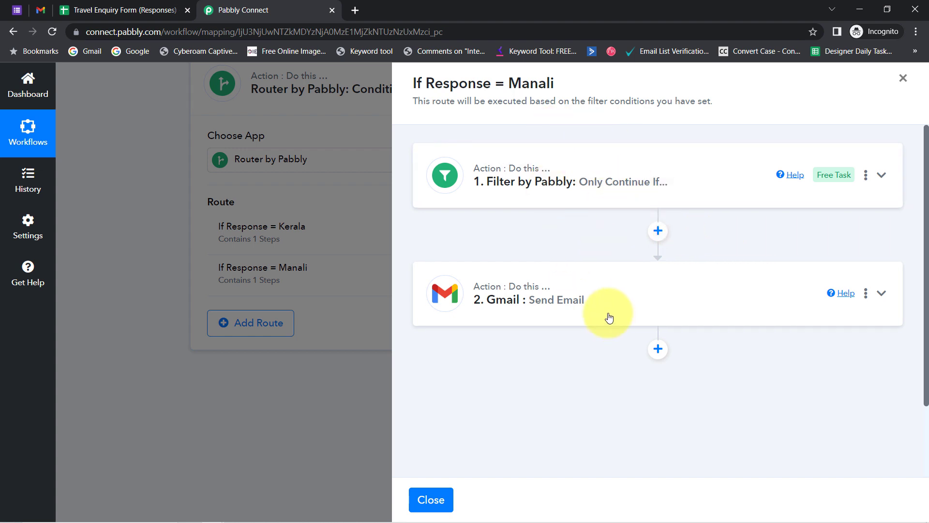
click(557, 182)
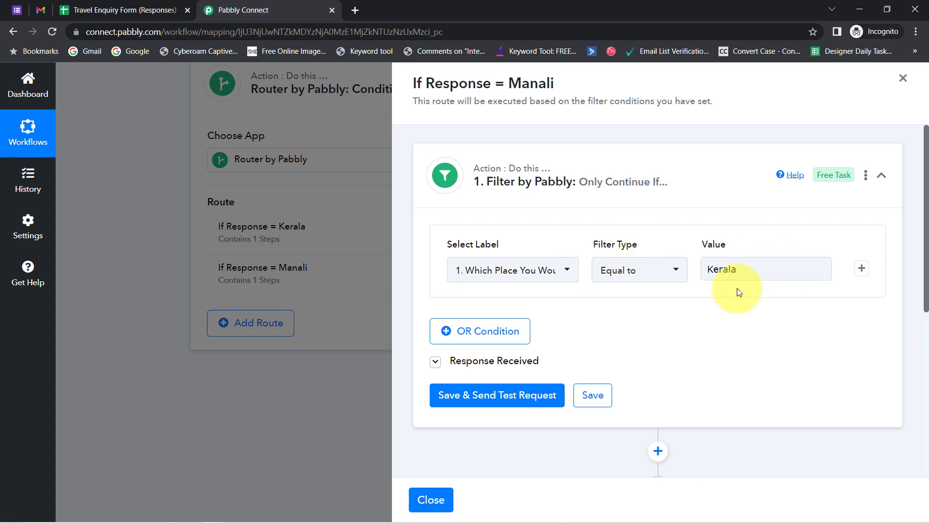
click(720, 267)
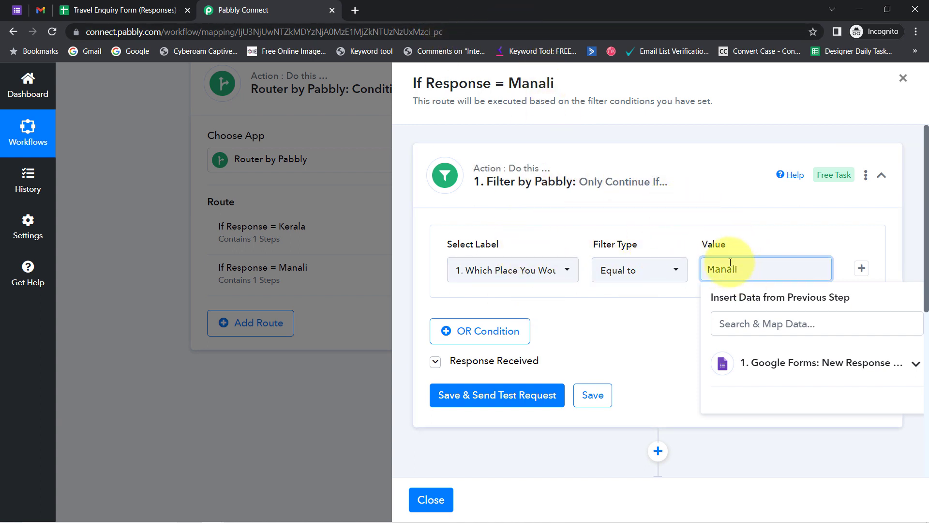
click(702, 208)
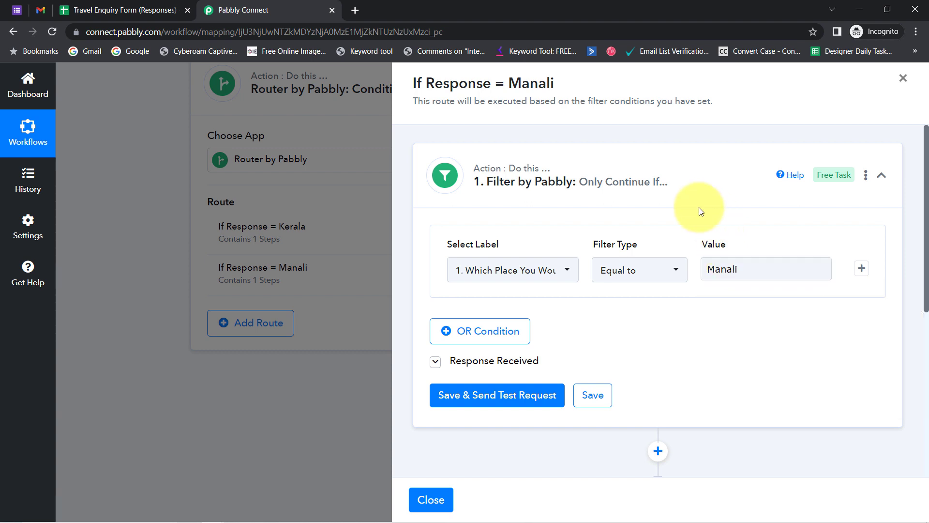
double_click(729, 269)
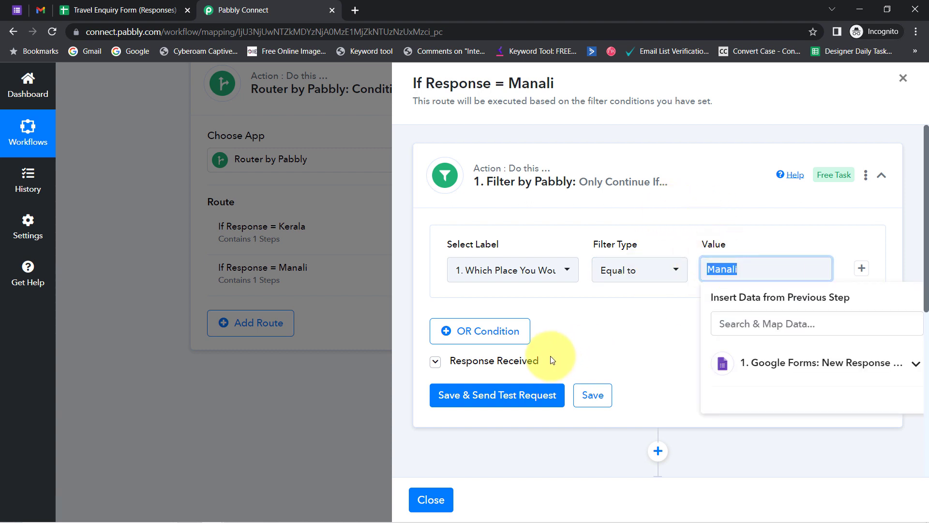
click(479, 397)
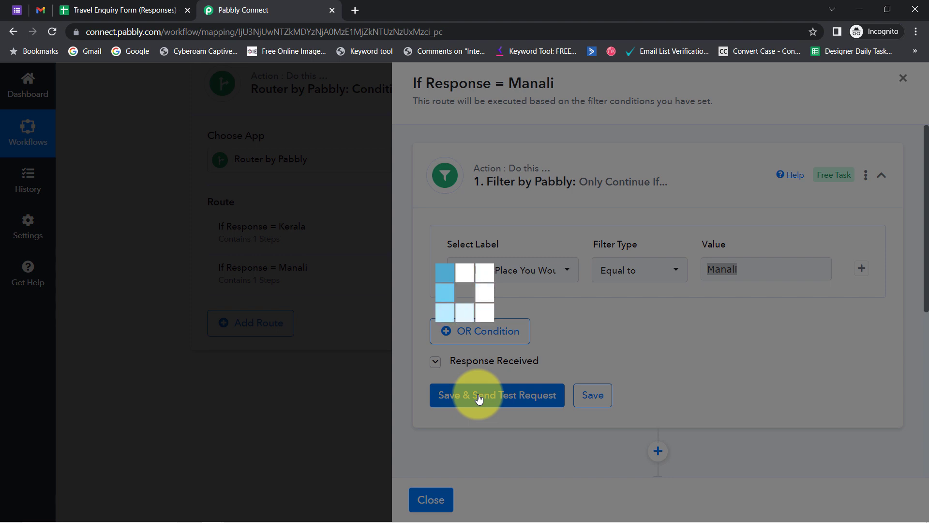
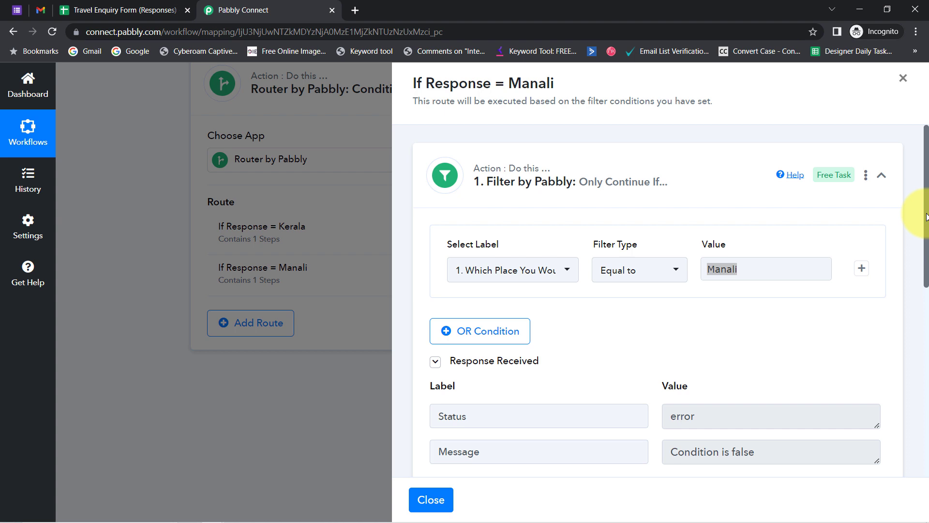
Scroll the Manali route panel down to its Gmail Send Email step.
drag(927, 216, 906, 334)
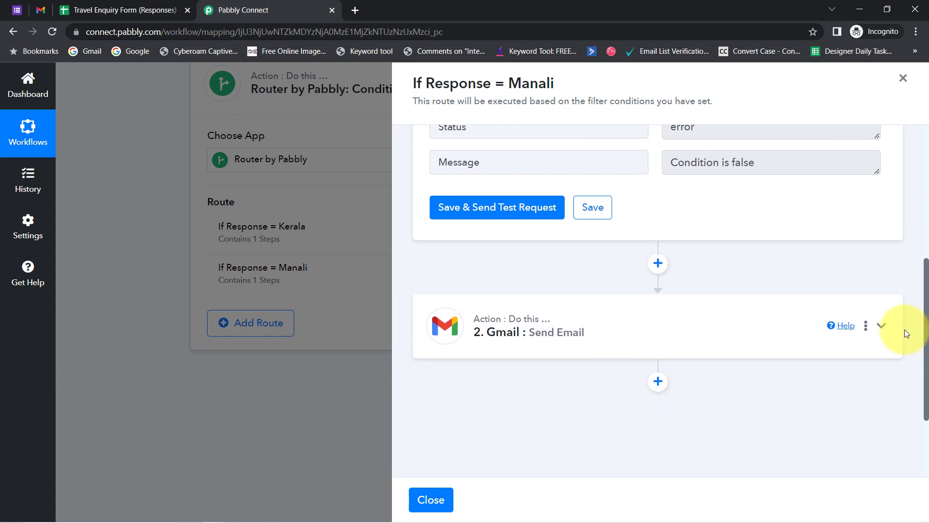
Delete the old Kerala brochure link from the Gmail step's Email Content.
click(521, 333)
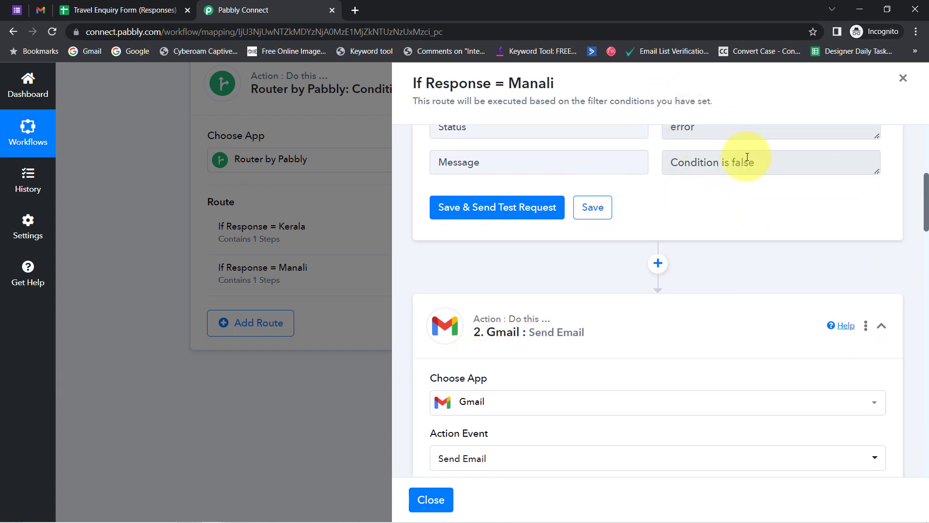
drag(747, 157, 673, 174)
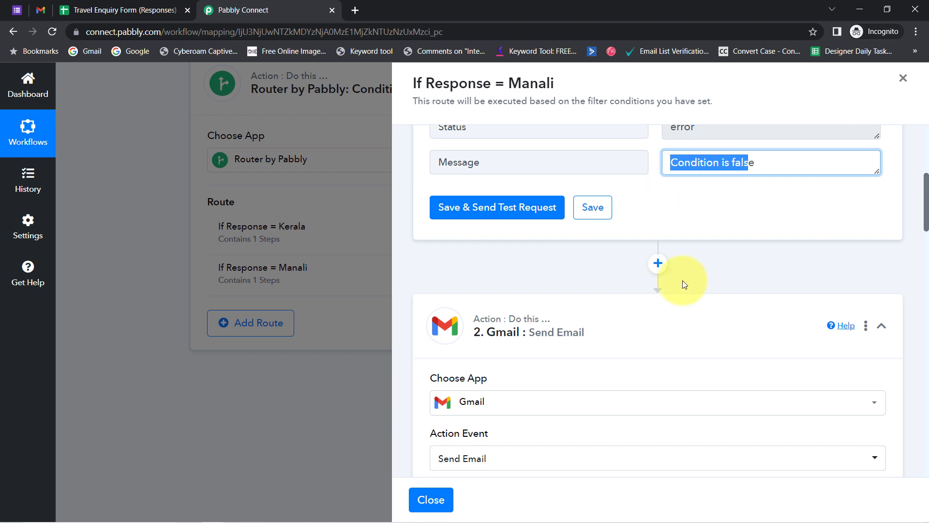
drag(925, 216, 925, 236)
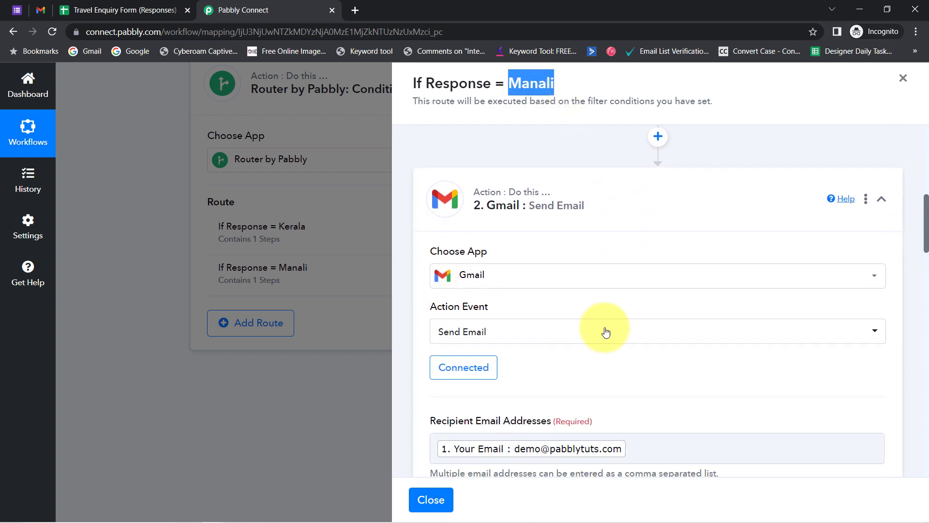
drag(925, 229, 926, 290)
drag(927, 300, 928, 361)
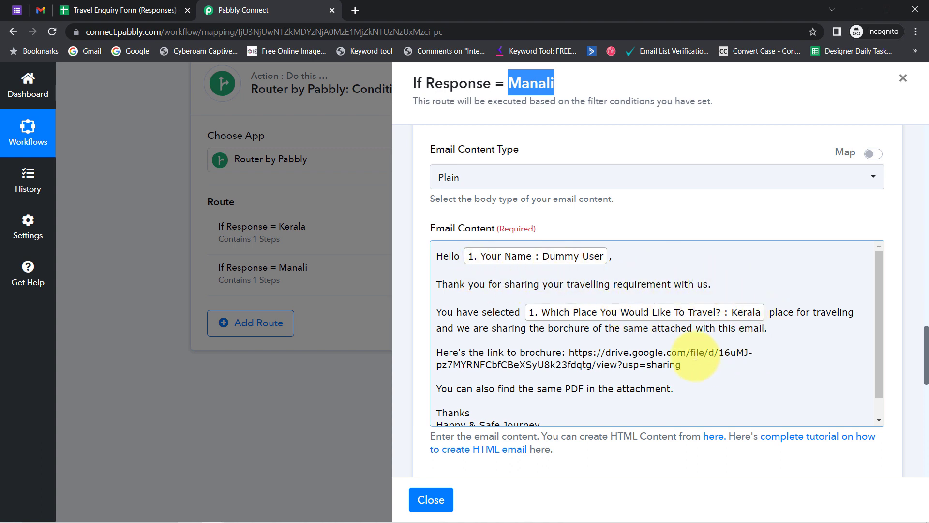
drag(682, 365, 588, 355)
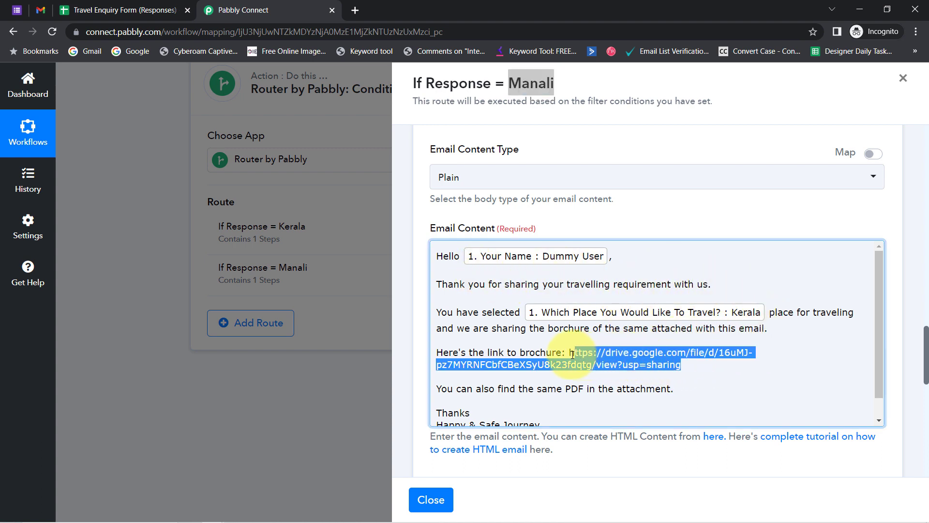
key(BackSpace)
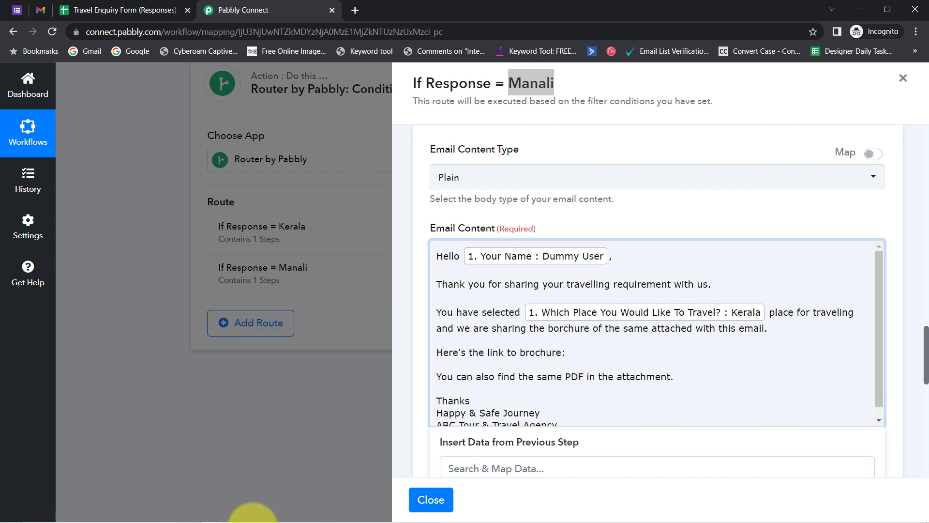
Copy the Manali brochure link from the notes into a new browser tab.
click(244, 517)
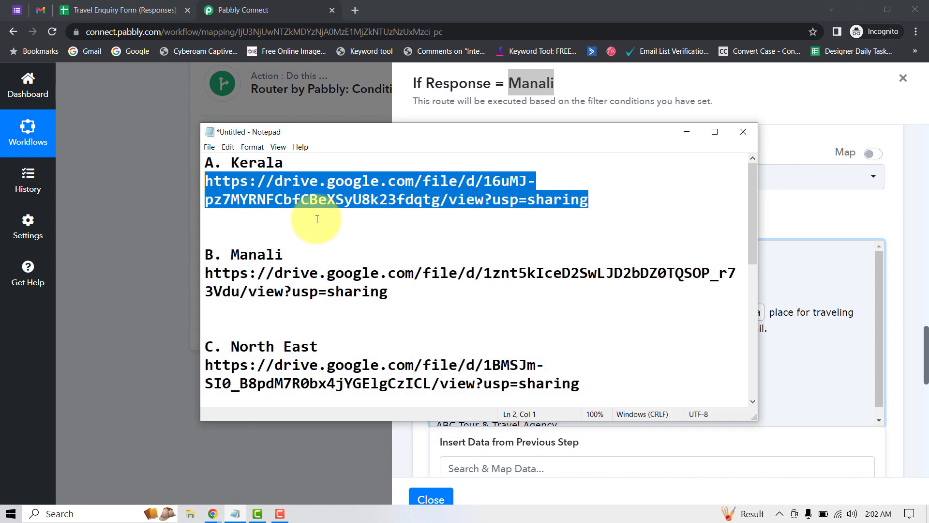
click(342, 223)
drag(398, 293, 205, 274)
key(ctrl+c)
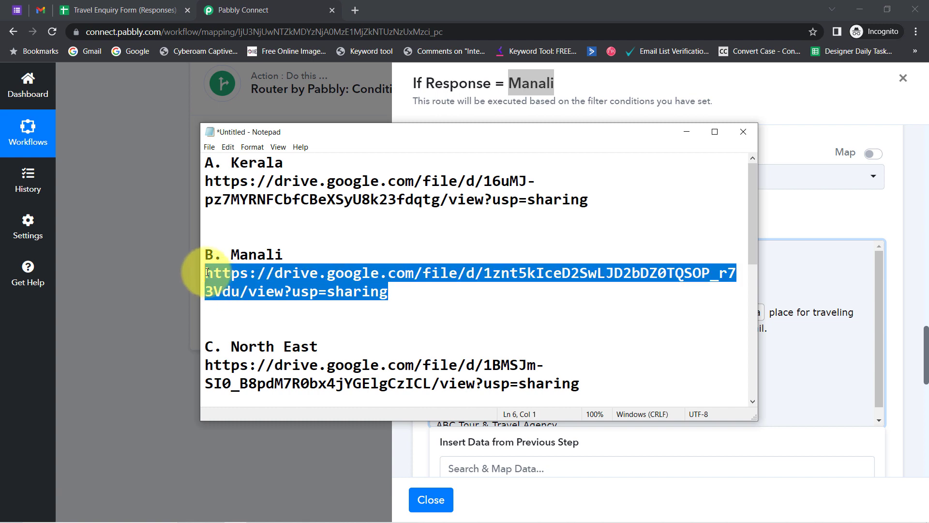
click(354, 11)
key(ctrl+v)
Load the copied link to confirm it shows Manali.pdf, then close that tab.
key(Return)
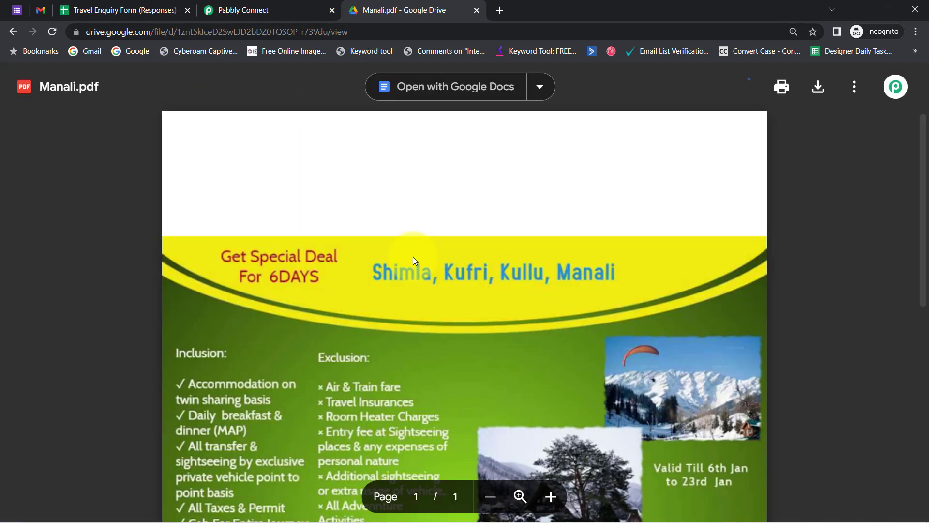
scroll(445, 224, down, 1)
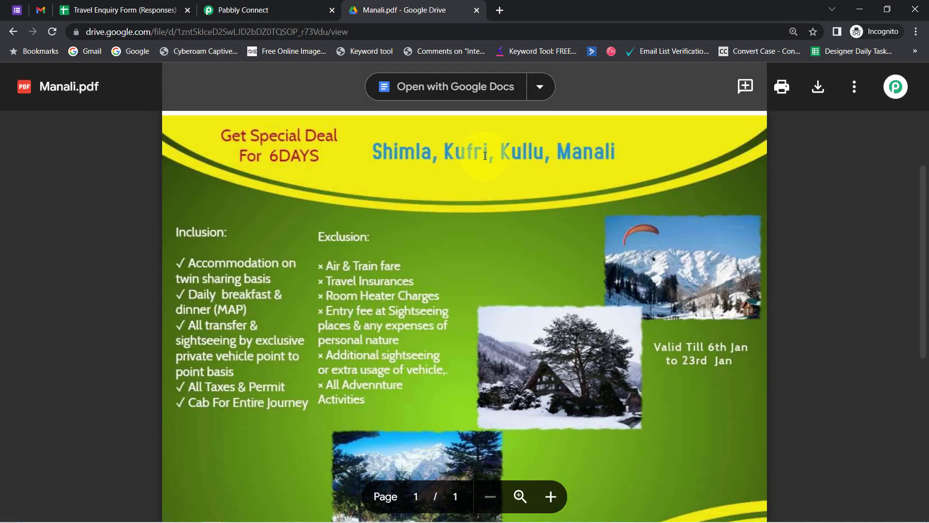
click(477, 10)
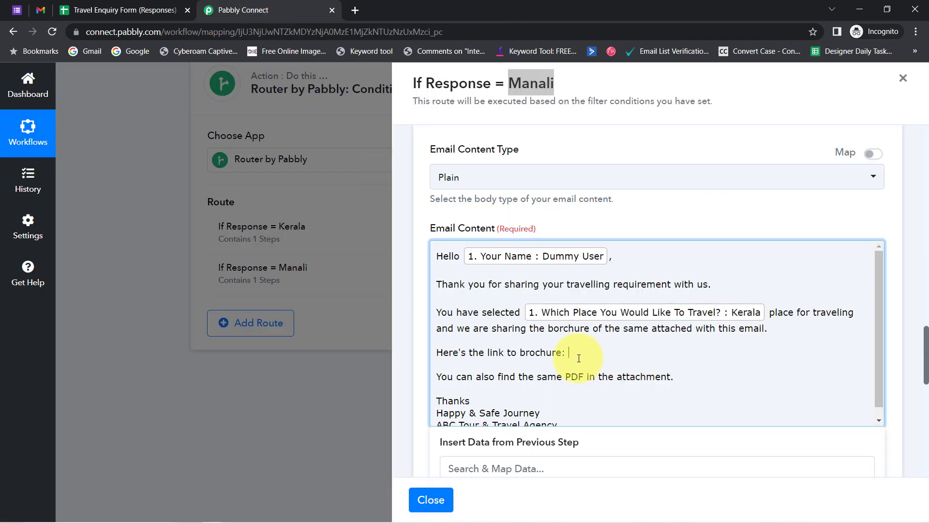
Paste the Manali brochure link into the email body and as the Attachment URL.
key(ctrl+v)
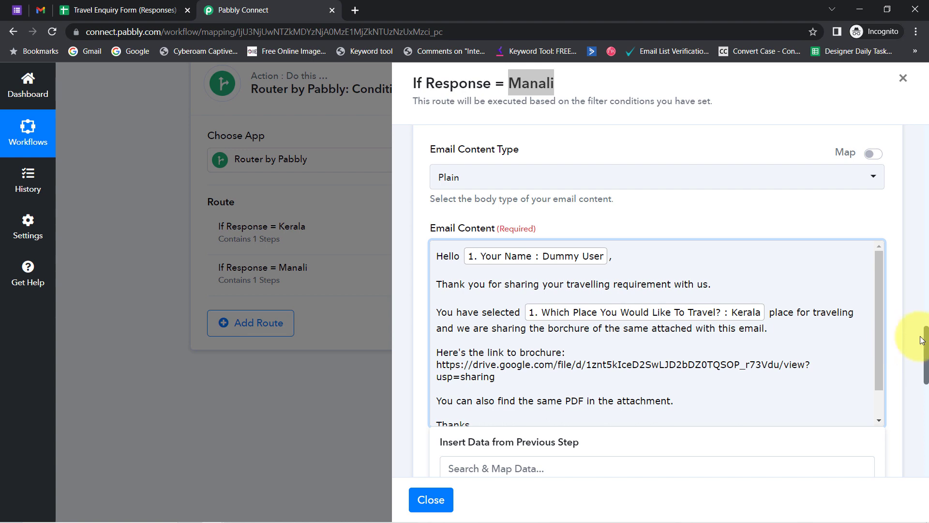
drag(925, 341, 924, 387)
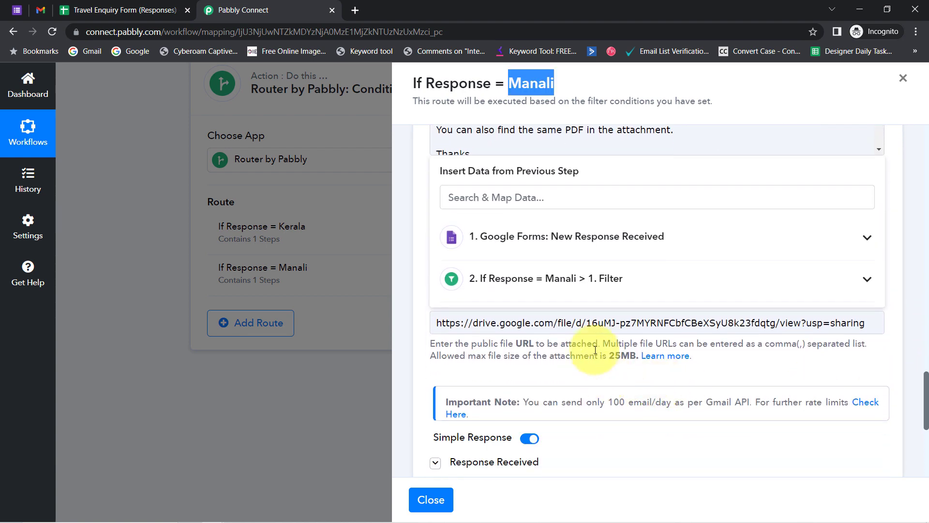
click(569, 374)
click(551, 322)
key(ctrl+a)
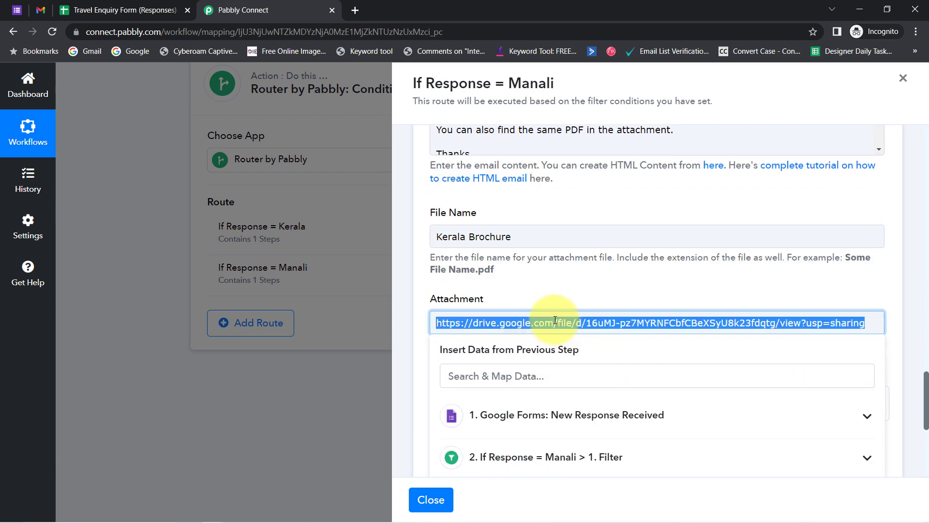
key(BackSpace)
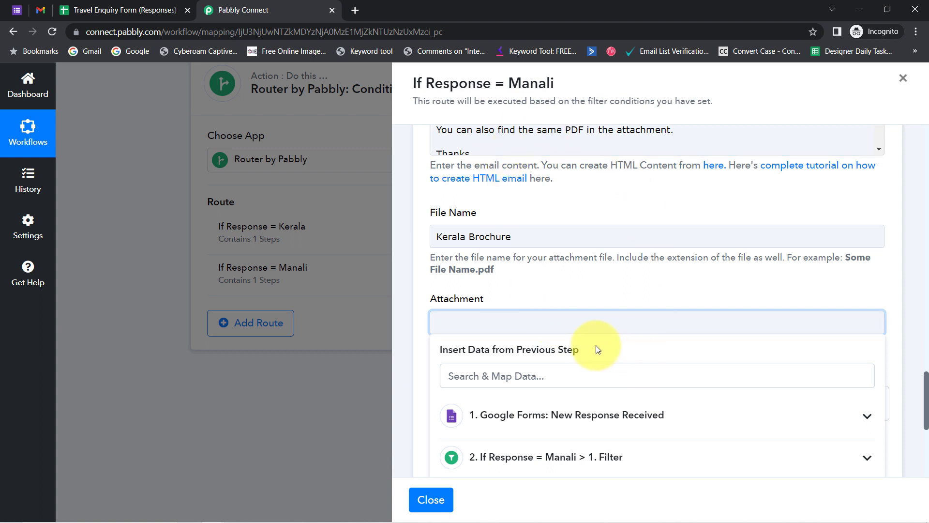
key(ctrl+v)
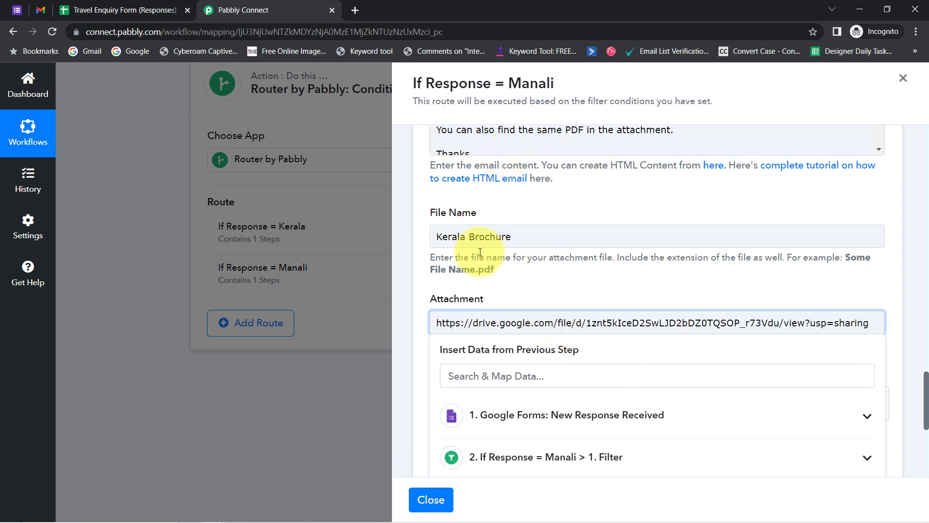
Change the attachment File Name from Kerala Brochure to Manali Brochure.
double_click(446, 237)
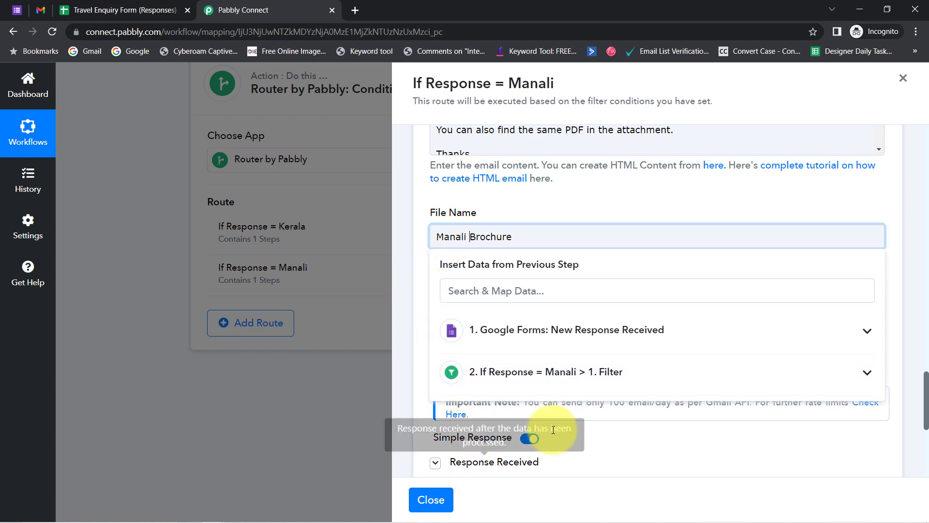
click(589, 455)
scroll(585, 411, down, 4)
scroll(584, 410, down, 1)
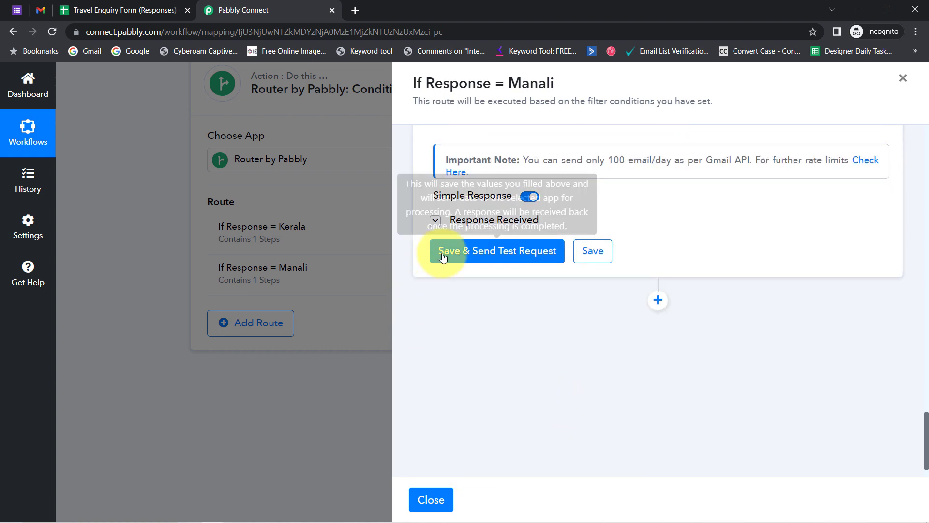
Save the Manali email step and send a test, getting Result Status sent.
click(477, 252)
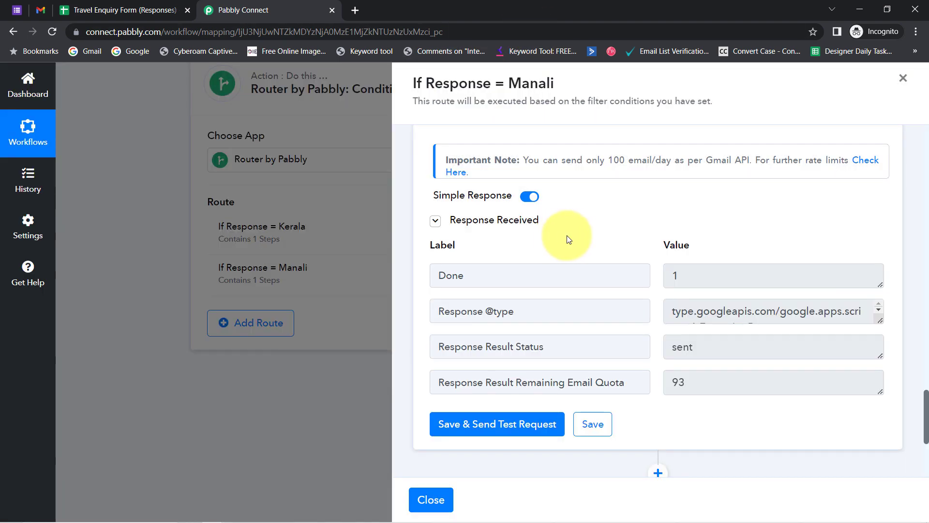
drag(926, 420, 897, 167)
drag(771, 336, 668, 342)
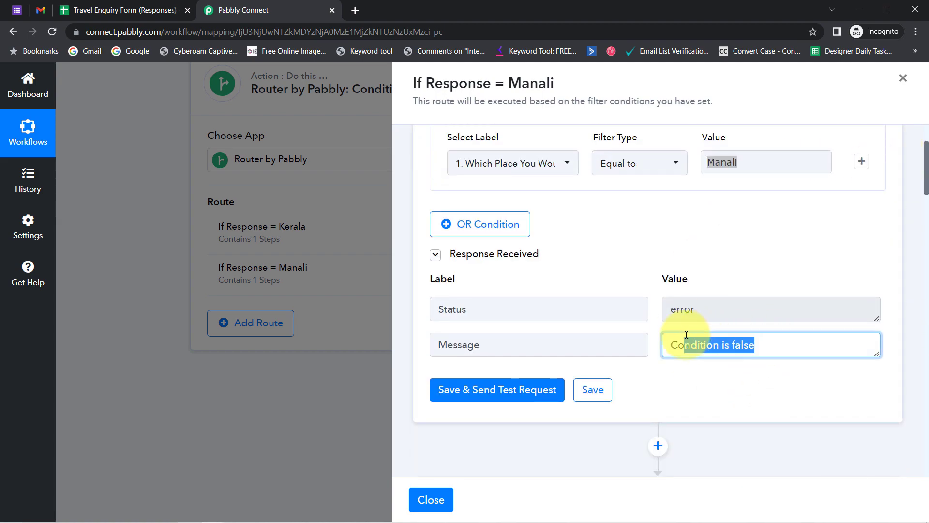
Refresh the Gmail inbox and open the newly arrived Manali brochure email.
click(44, 8)
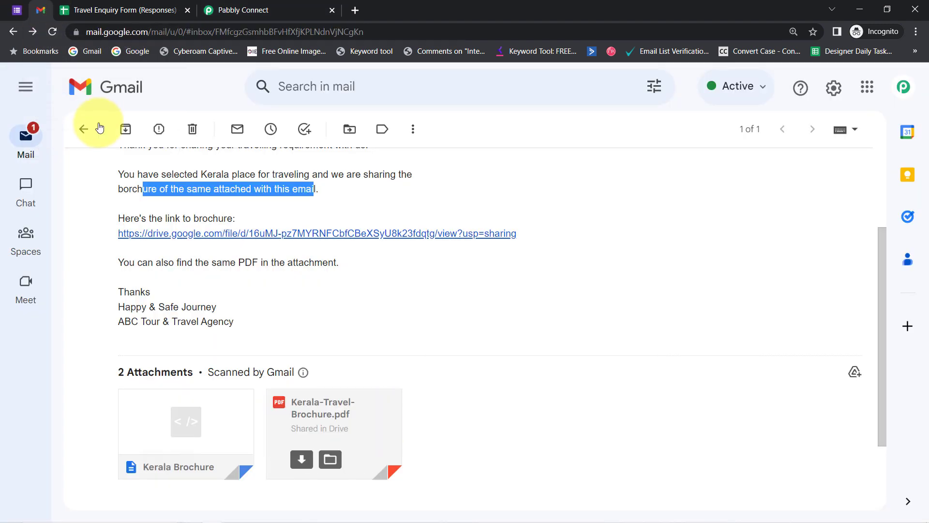
click(83, 129)
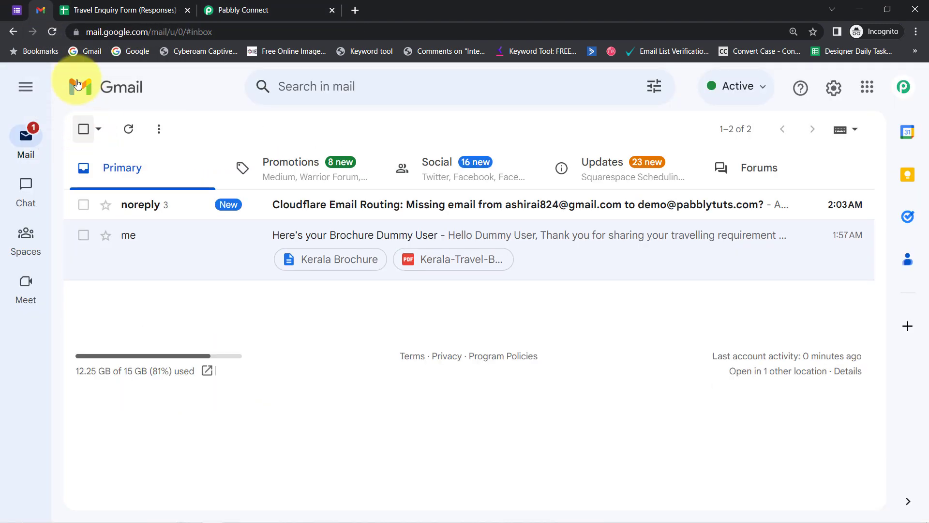
click(51, 34)
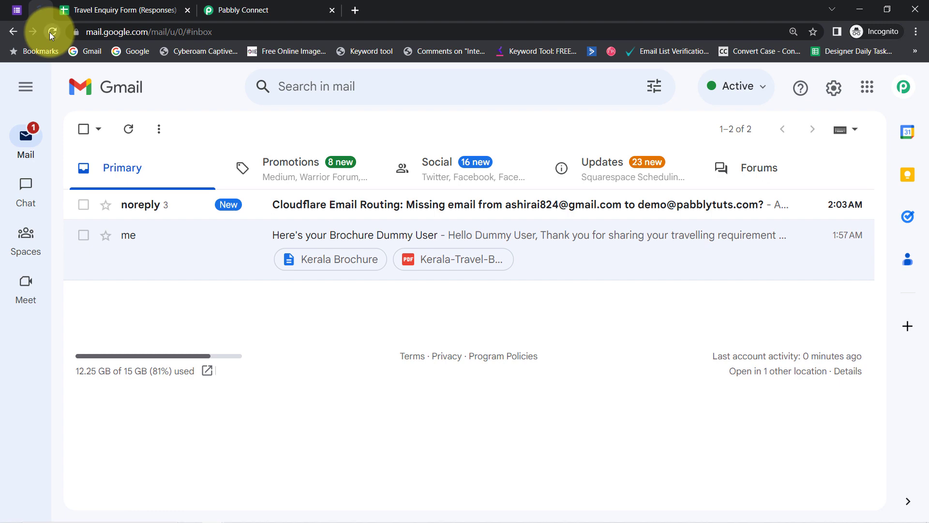
click(129, 129)
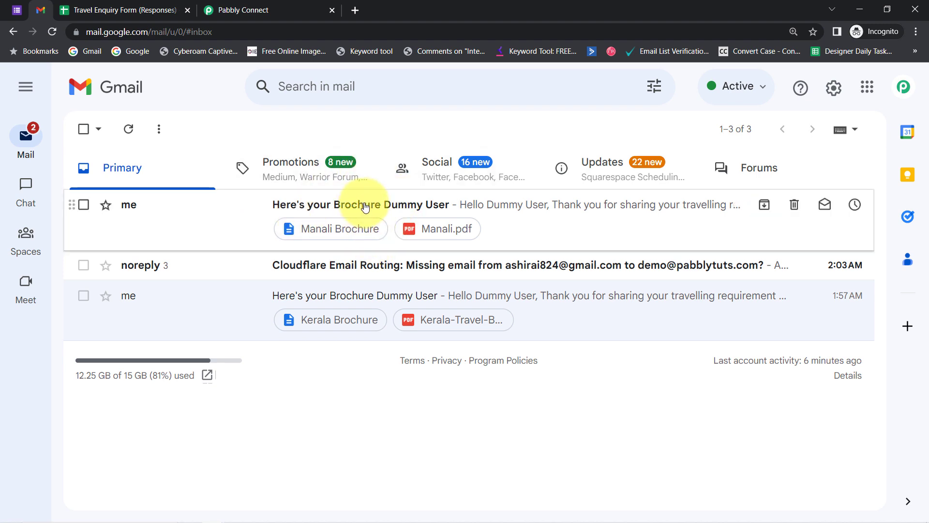
click(365, 207)
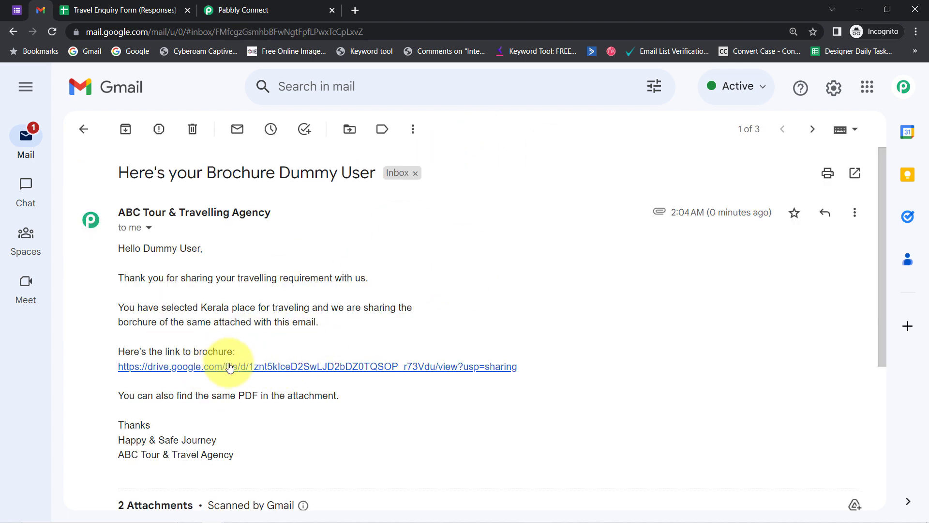
Open the email's Drive link and confirm the Manali Brochure and Manali.pdf attachments.
click(249, 367)
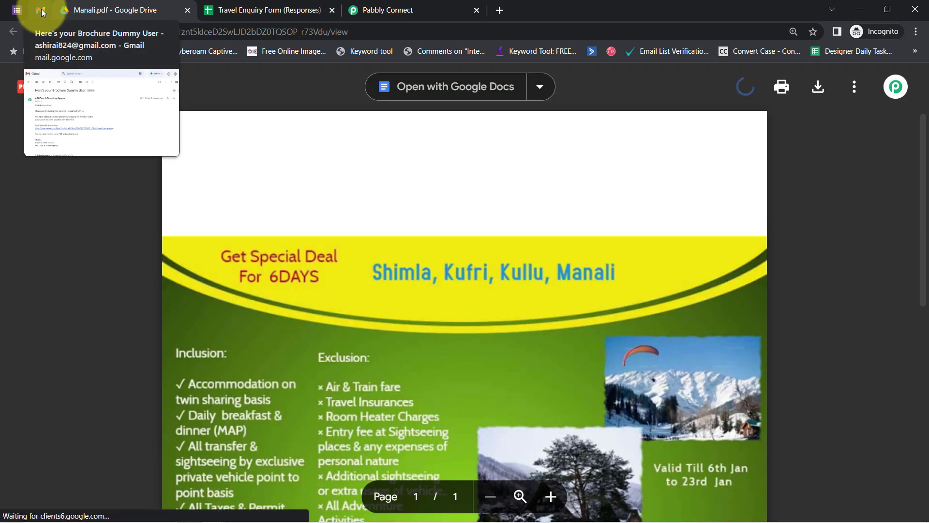
click(42, 9)
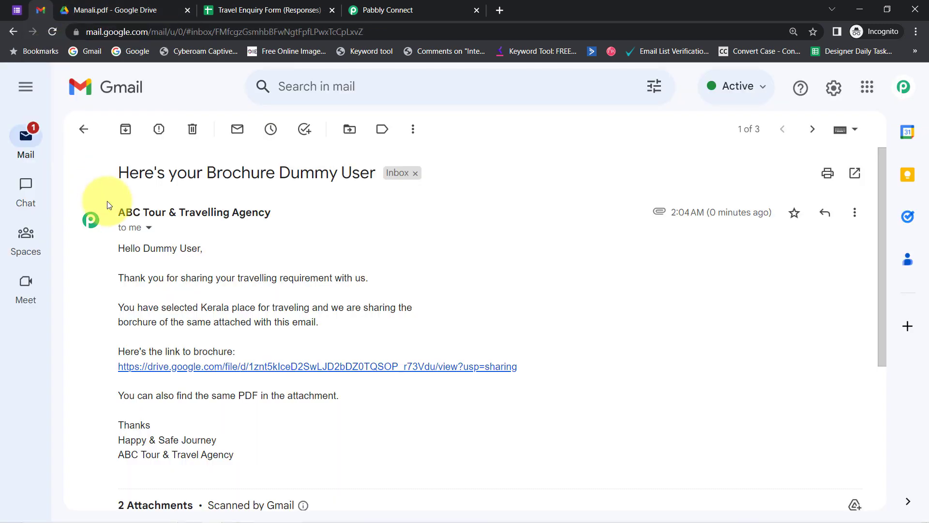
scroll(280, 405, down, 3)
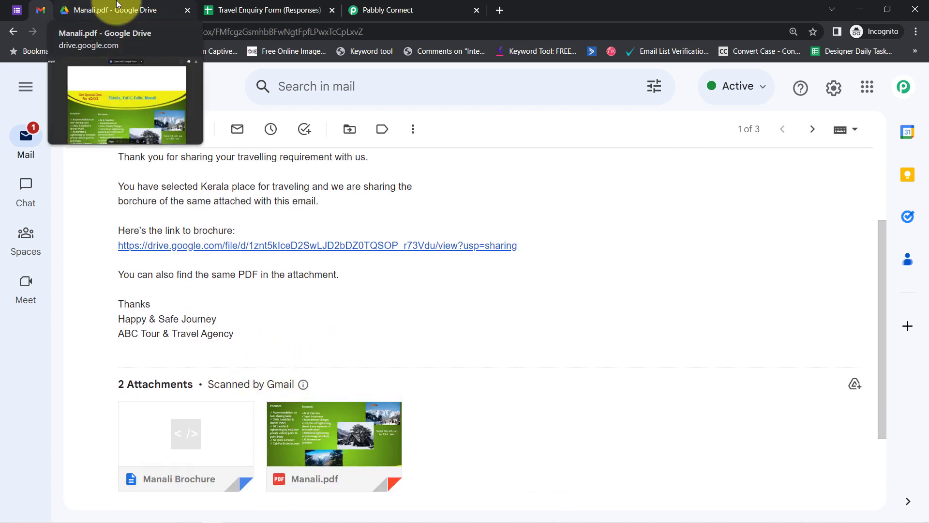
click(347, 6)
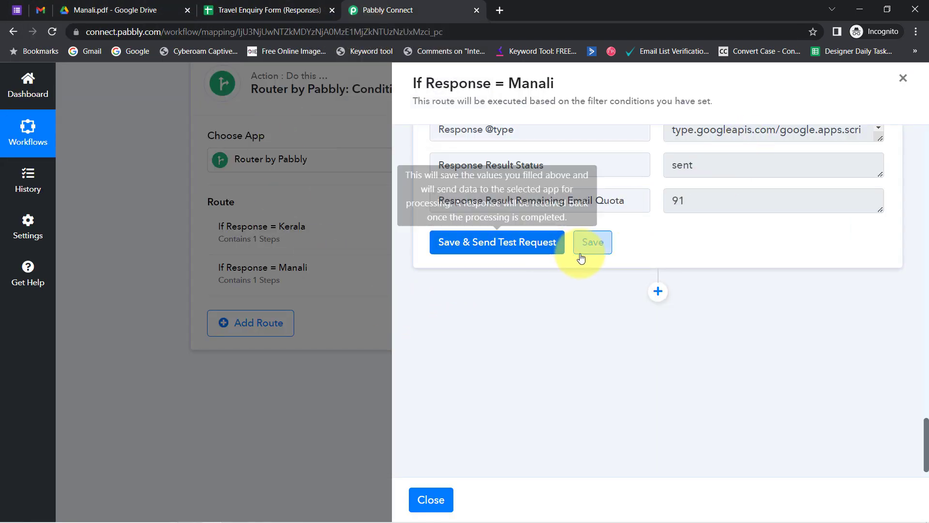
Clone the If Response = Kerala route to add a third router route.
click(904, 78)
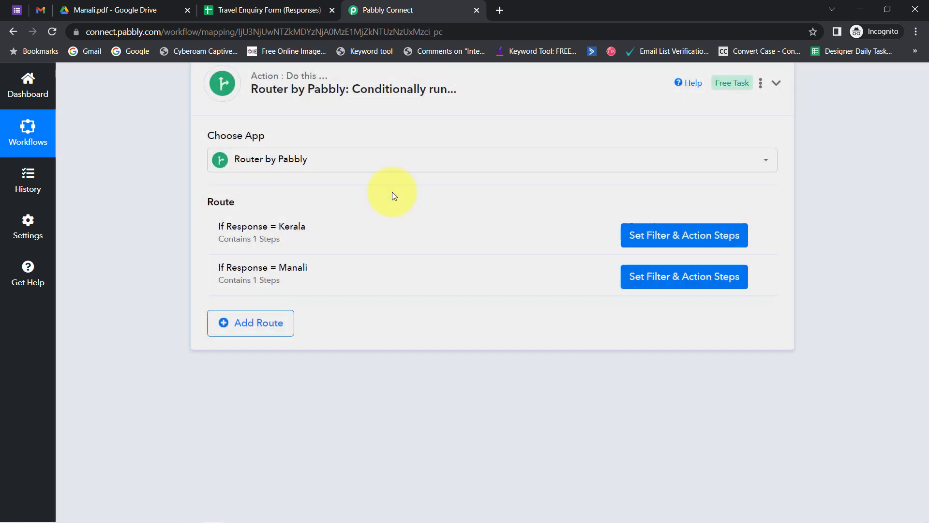
click(757, 237)
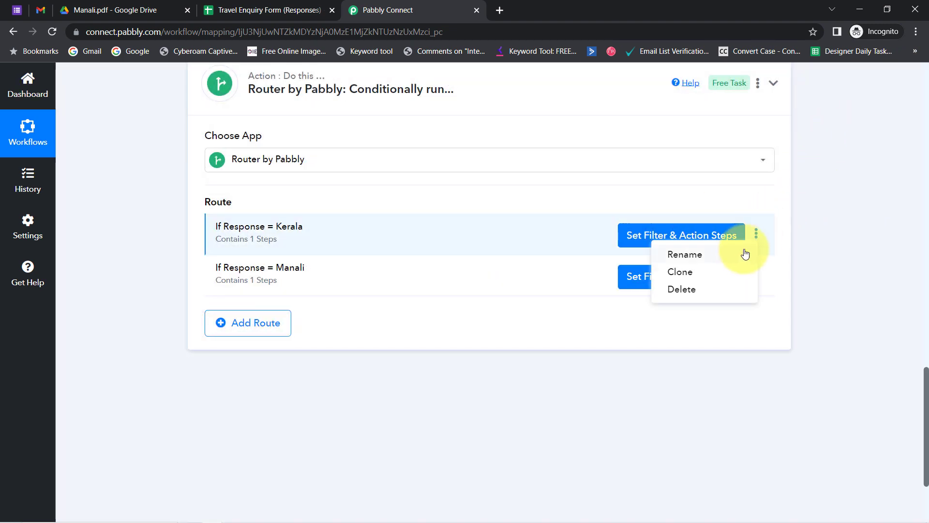
click(687, 270)
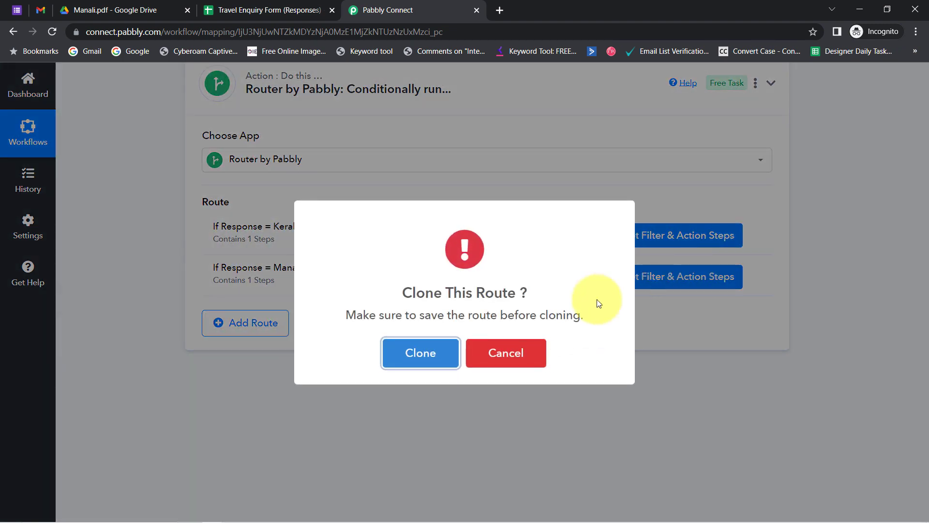
click(414, 353)
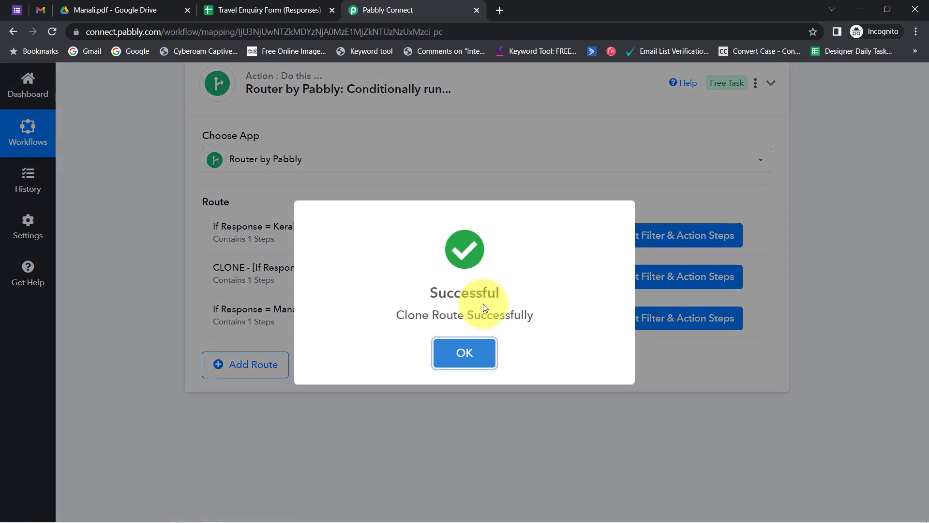
click(465, 355)
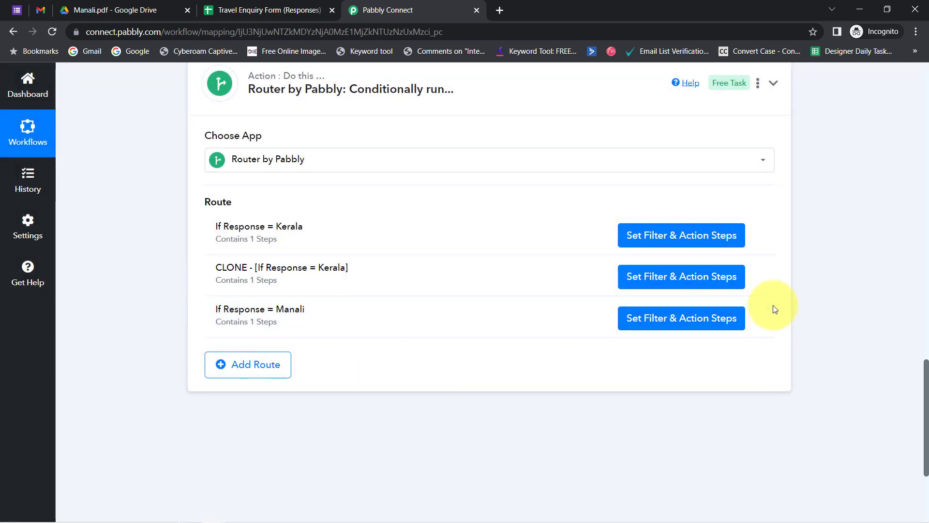
Rename the third route to 'If Response = North East' and open its steps.
click(757, 318)
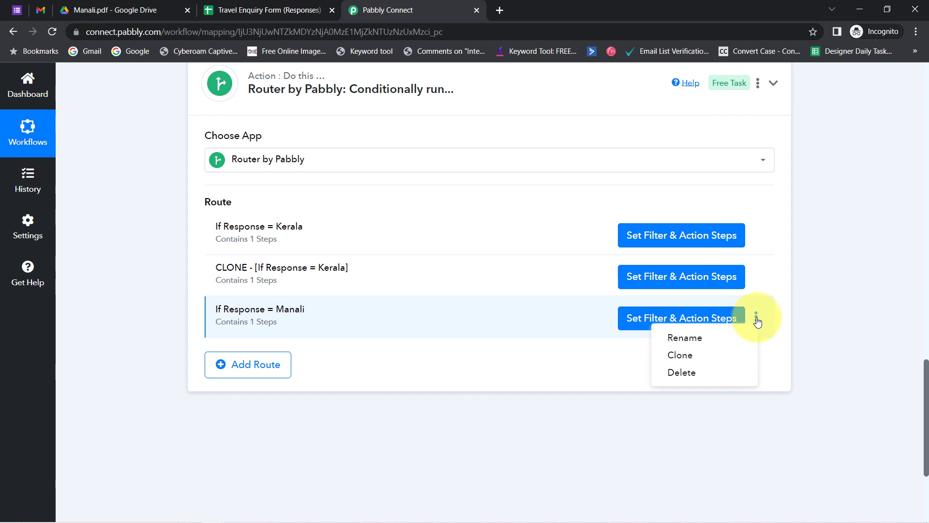
click(697, 343)
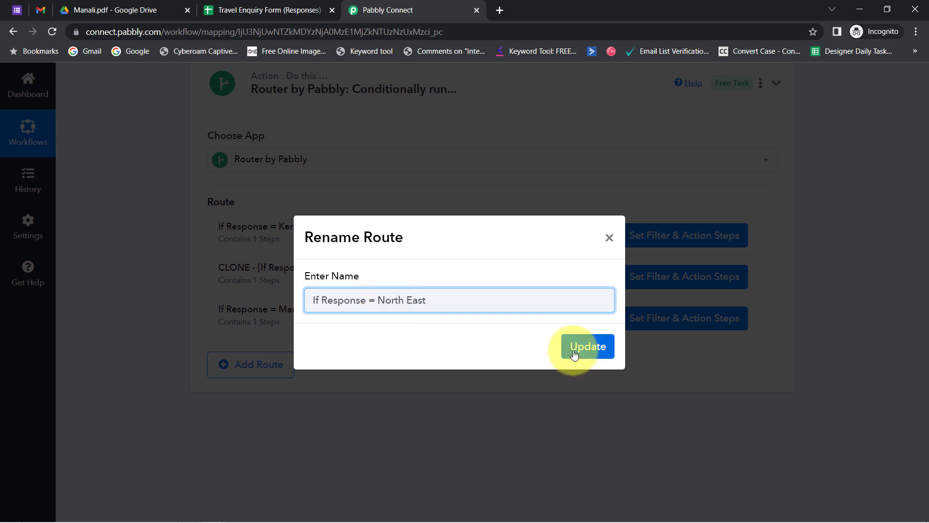
click(574, 355)
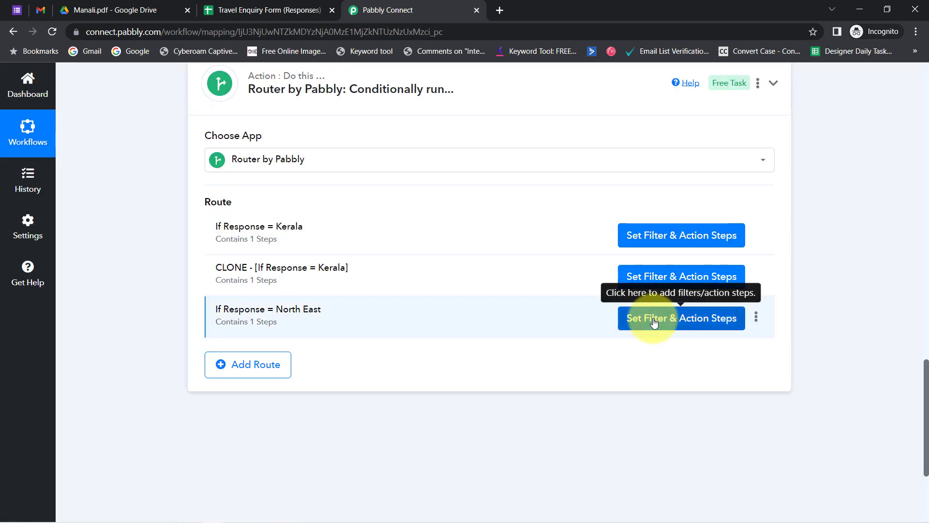
click(654, 322)
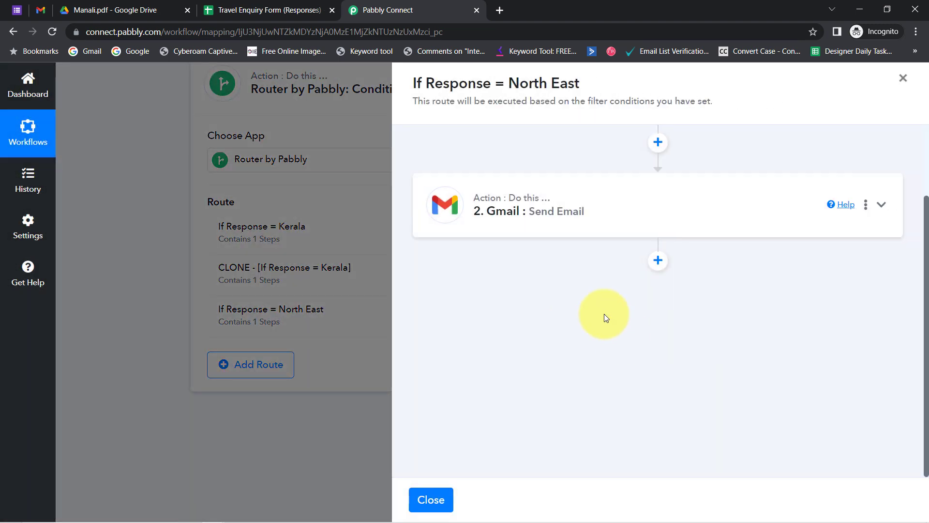
Set the filter Value to 'North East', matching the form's option wording.
drag(926, 237, 915, 161)
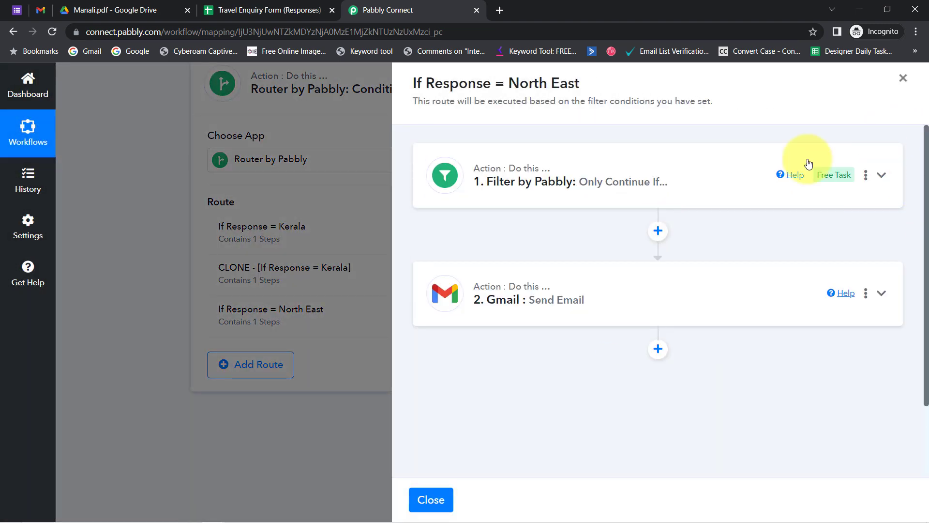
click(649, 187)
click(719, 265)
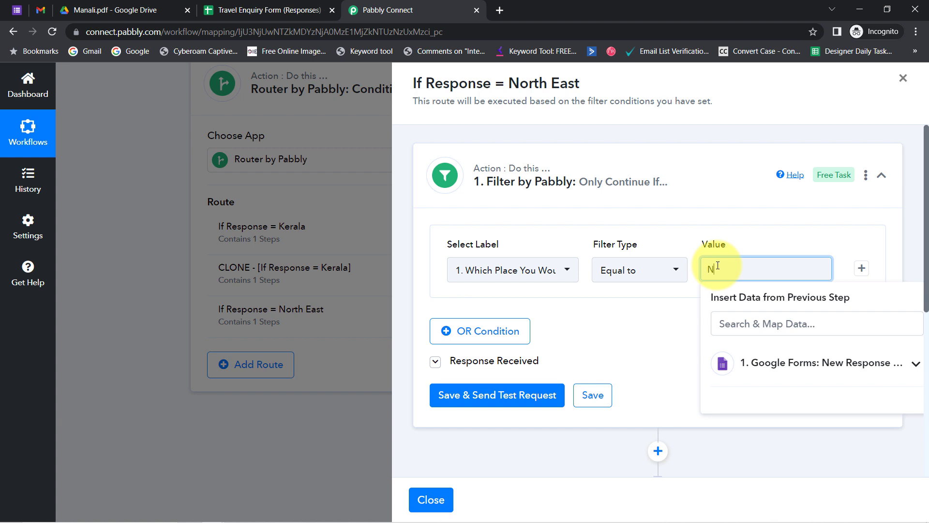
text(North East)
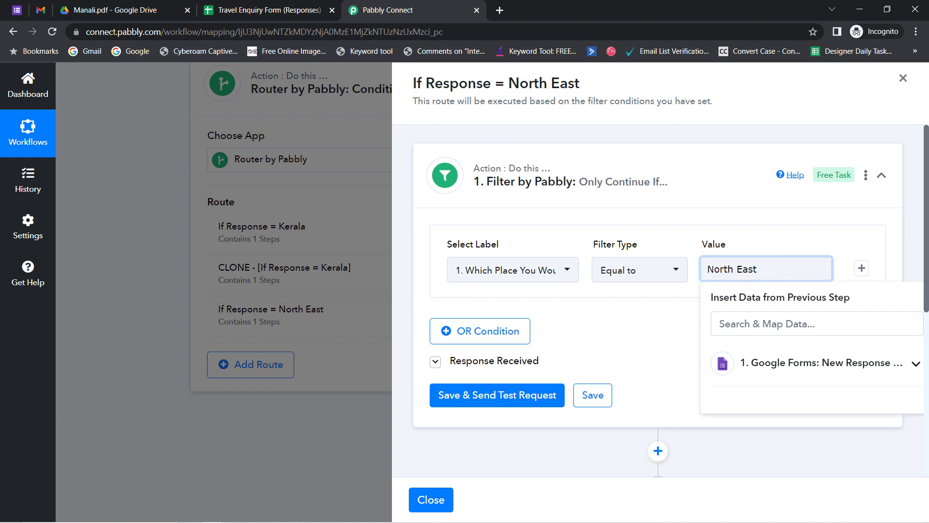
click(17, 10)
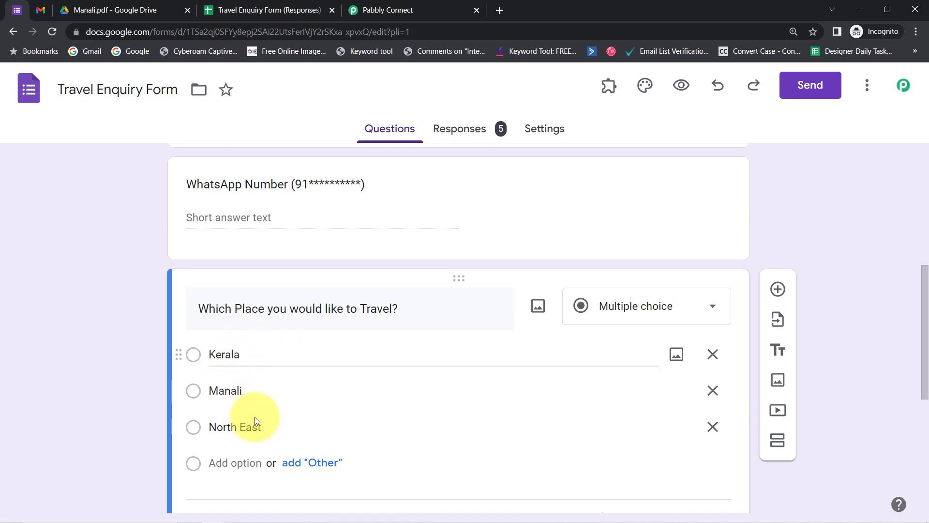
drag(211, 420, 265, 421)
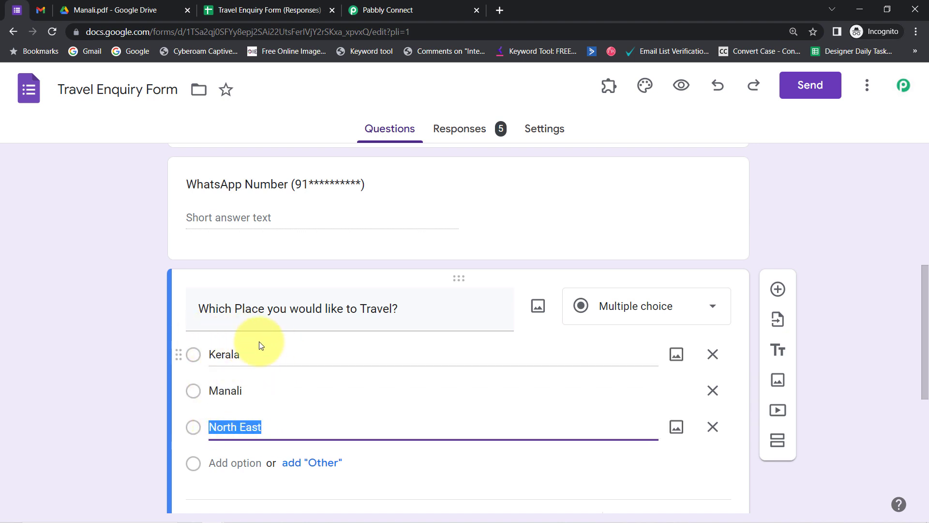
click(359, 9)
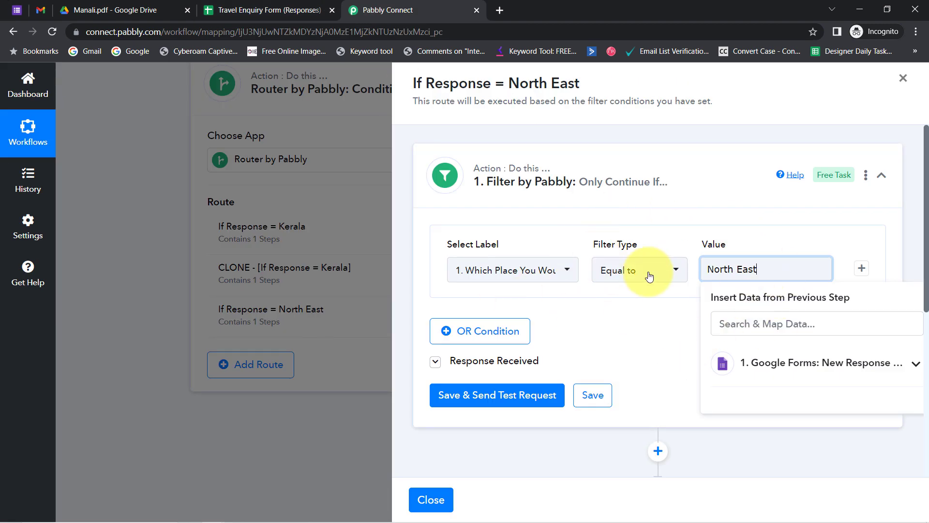
Save the North East filter and send a test, which returns Condition is false.
scroll(913, 207, down, 2)
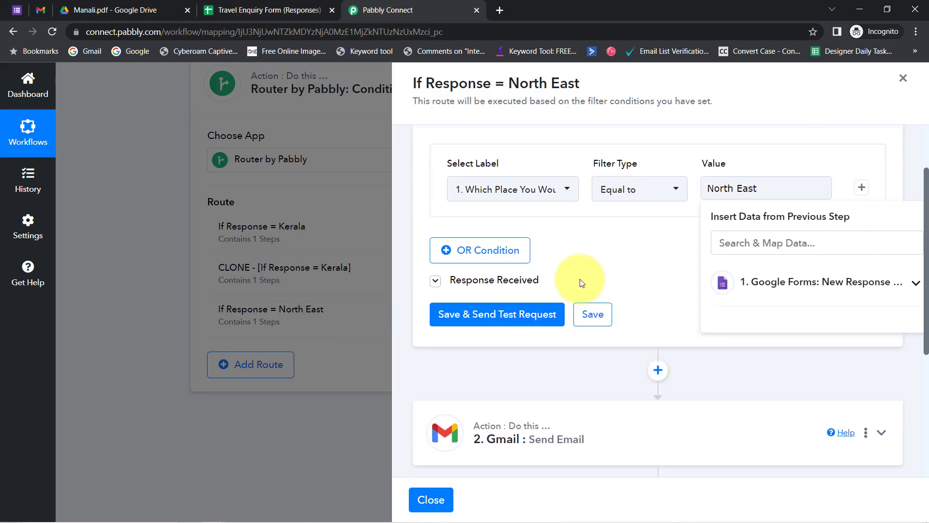
click(495, 314)
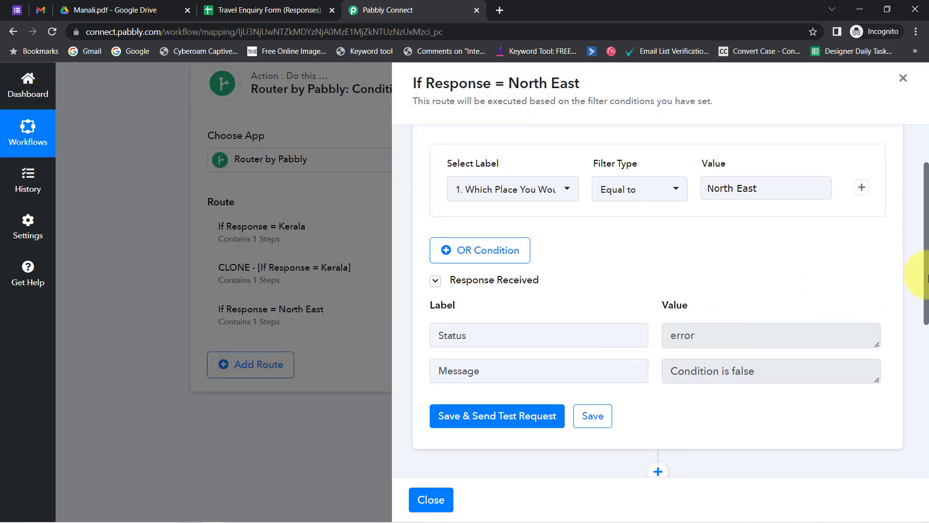
scroll(927, 278, down, 2)
drag(707, 292, 759, 292)
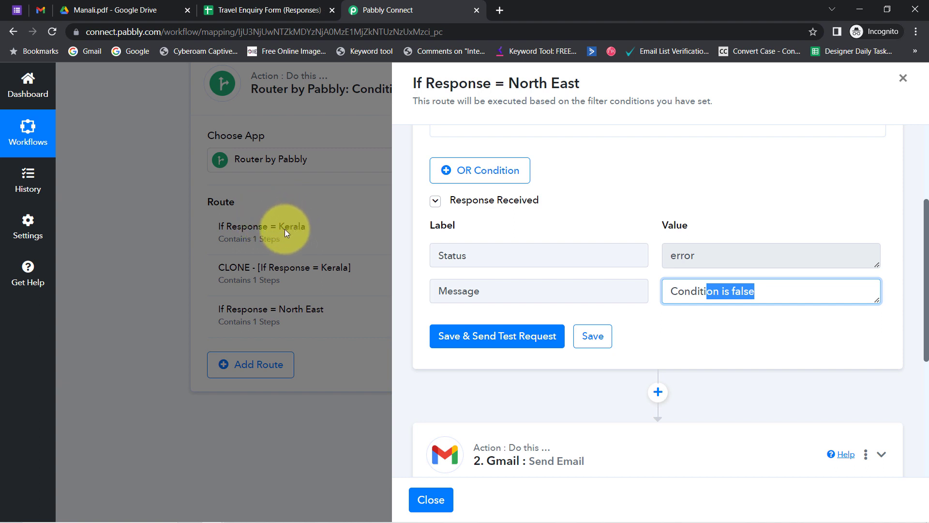
click(681, 291)
drag(675, 290, 734, 292)
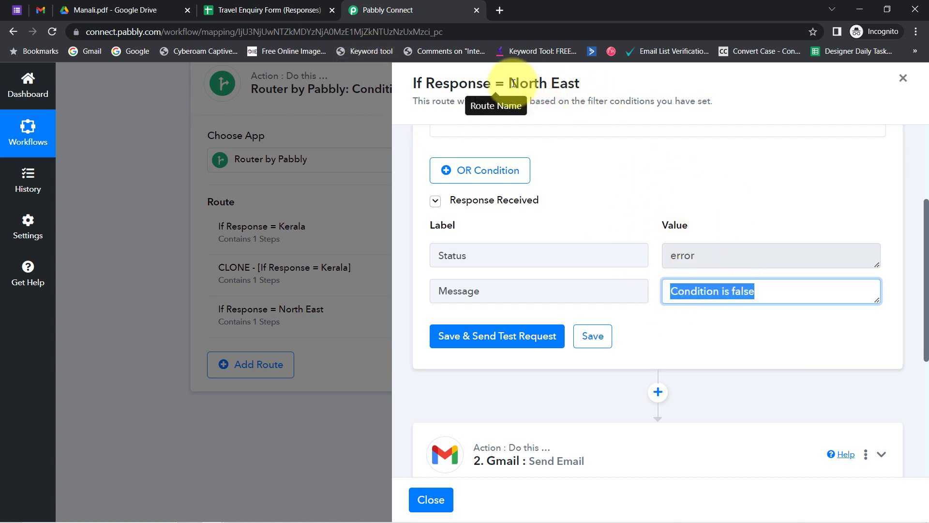
drag(508, 83, 589, 87)
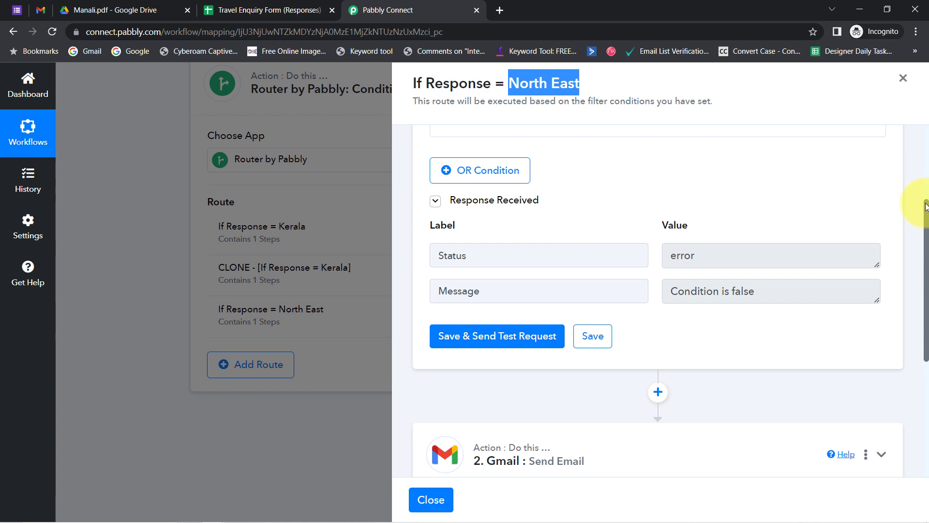
drag(927, 212, 920, 326)
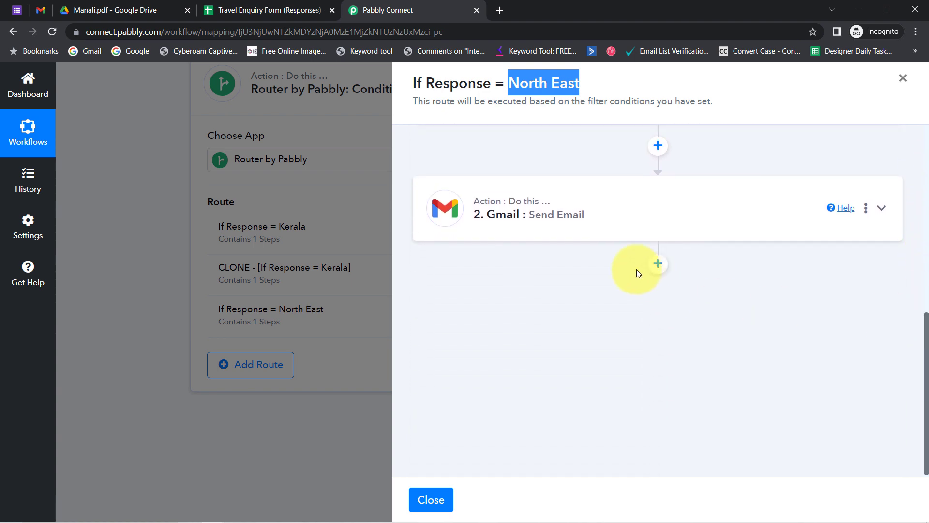
Remove the old brochure link from the North East Gmail step's Email Content.
click(565, 225)
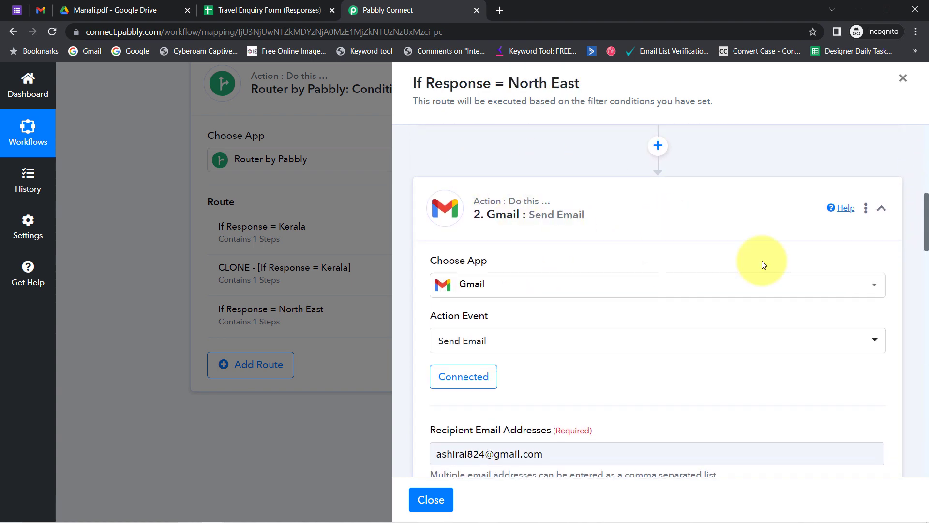
drag(926, 226, 924, 380)
drag(513, 301, 430, 295)
key(BackSpace)
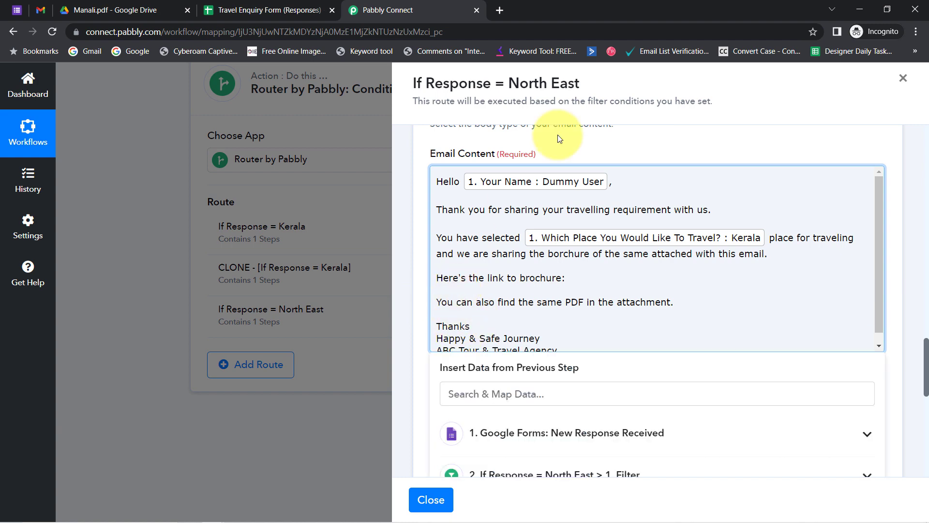
Copy the North East brochure link from the notes and confirm it opens North East Package PDF.
click(240, 514)
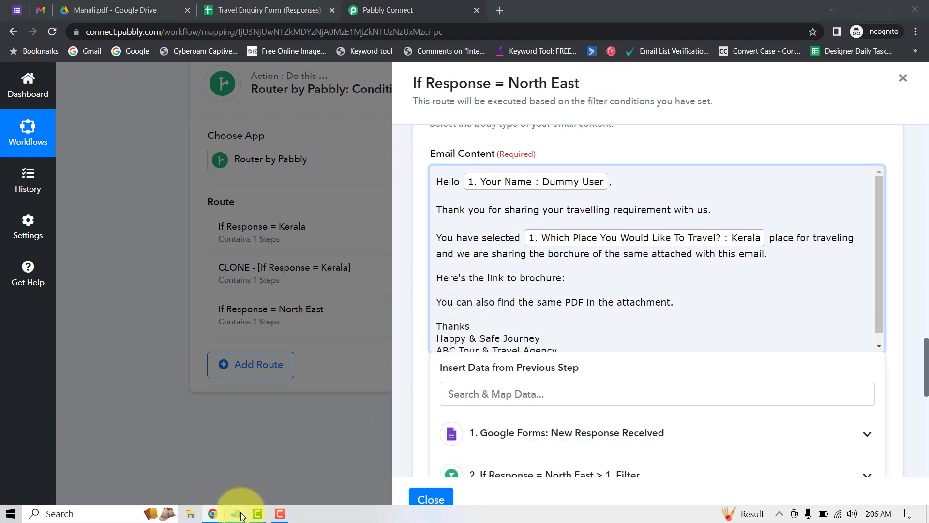
click(251, 364)
drag(208, 370, 535, 245)
scroll(539, 240, up, 1)
scroll(539, 240, up, 2)
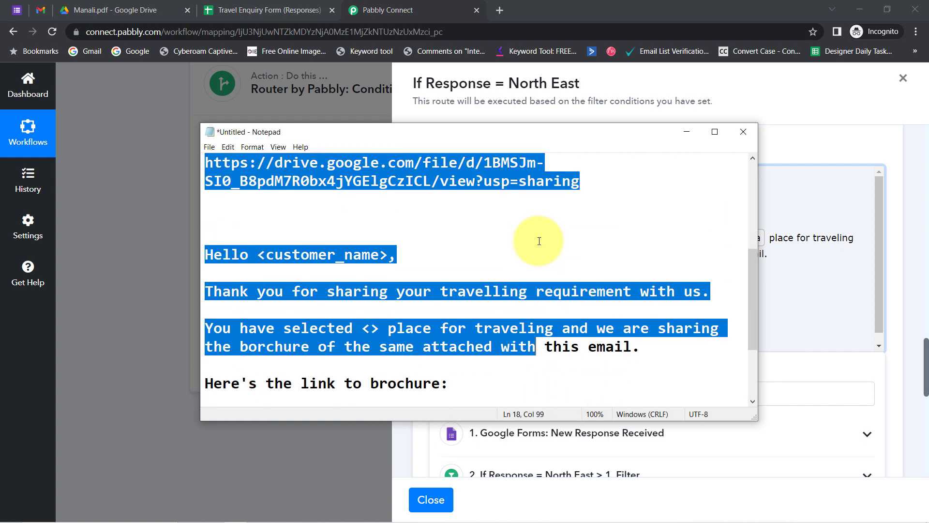
click(498, 6)
key(Return)
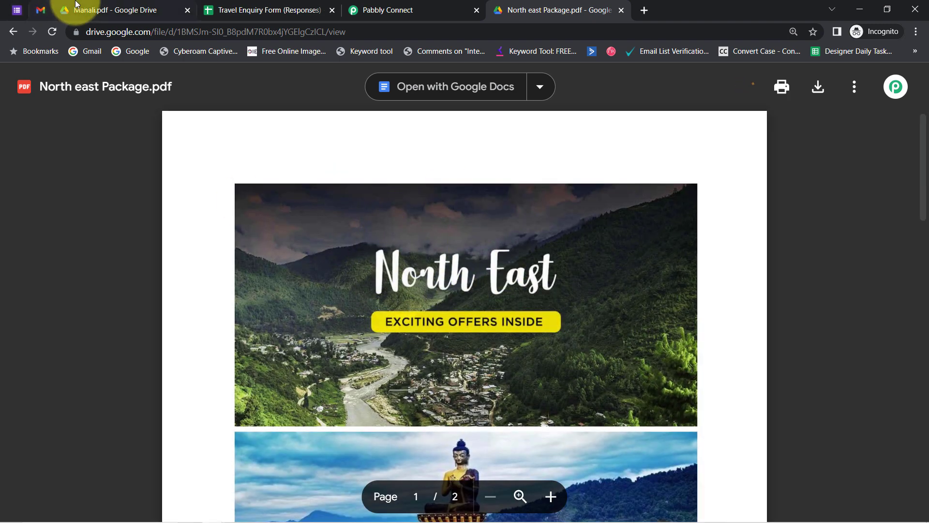
click(369, 9)
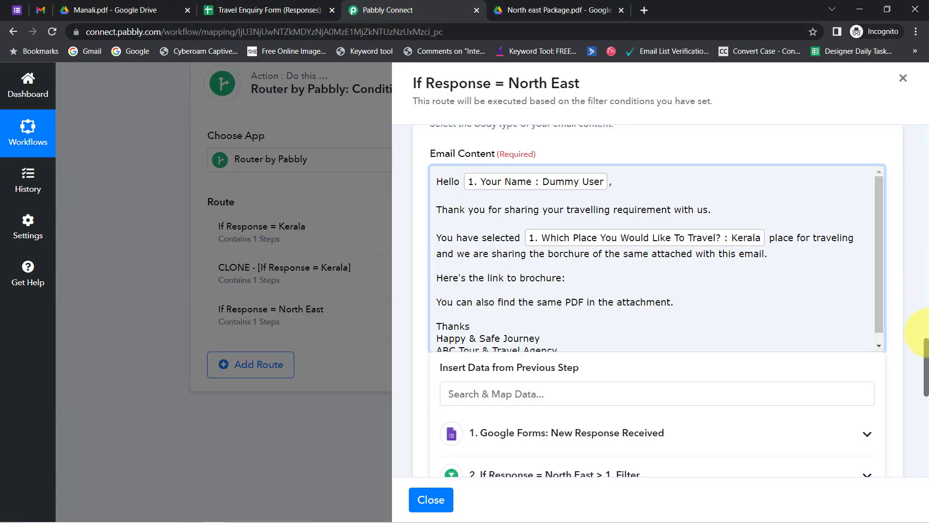
Paste the North East brochure link into the email body and as the Attachment URL.
scroll(925, 356, down, 1)
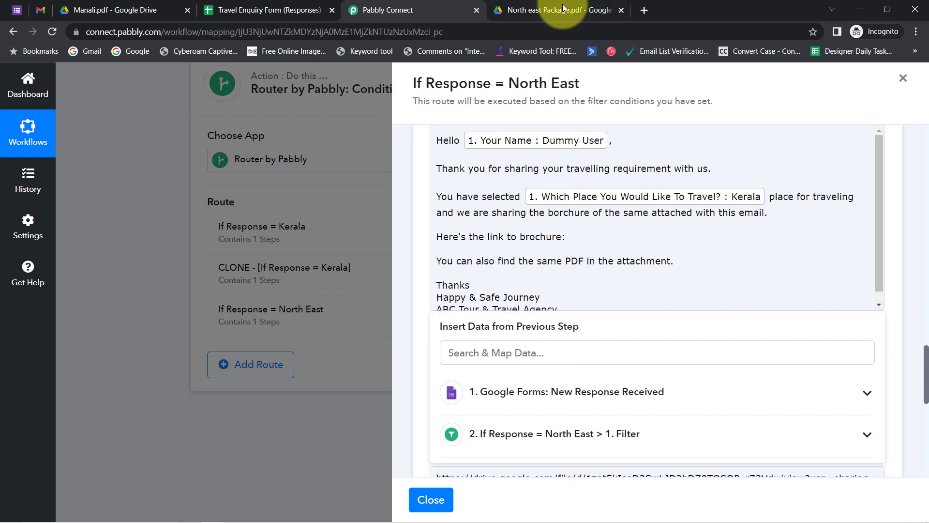
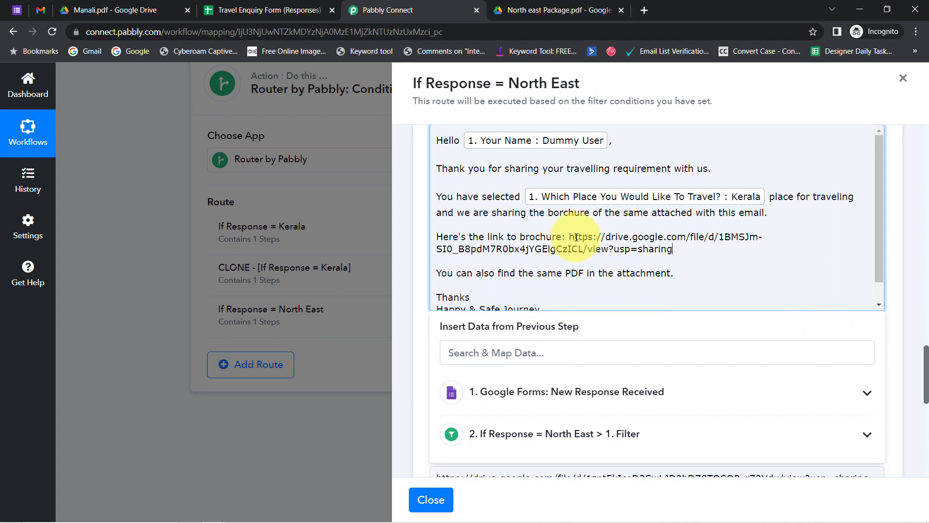
scroll(924, 362, down, 5)
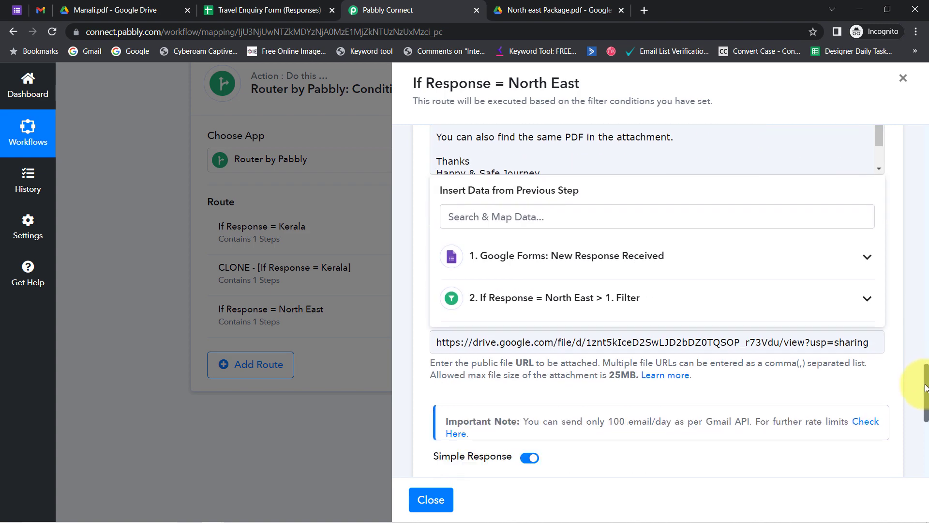
click(591, 268)
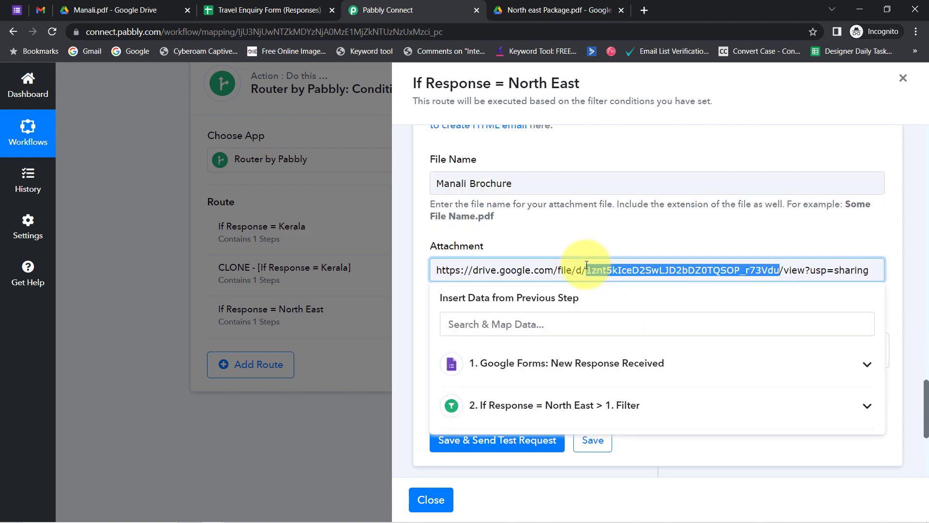
triple_click(592, 267)
key(BackSpace)
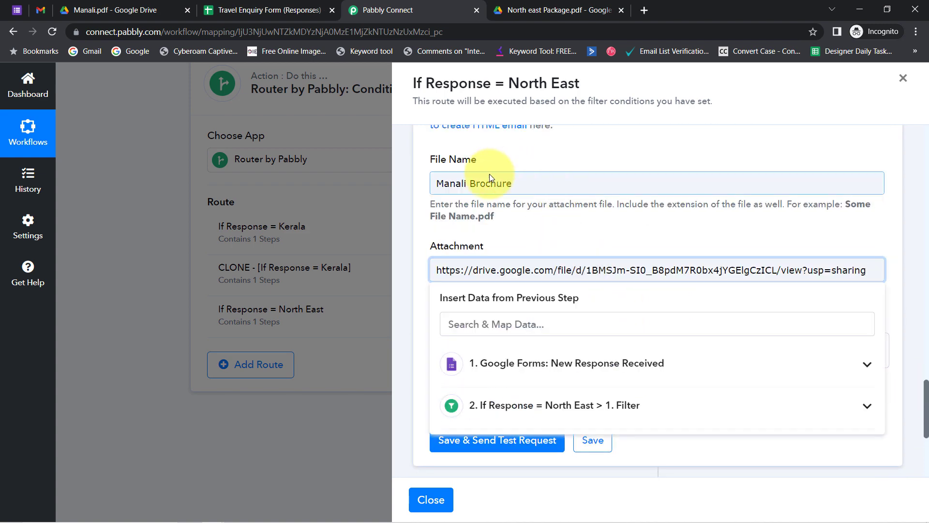
Rename the attachment to North East Brochure, then save and send a test.
double_click(453, 184)
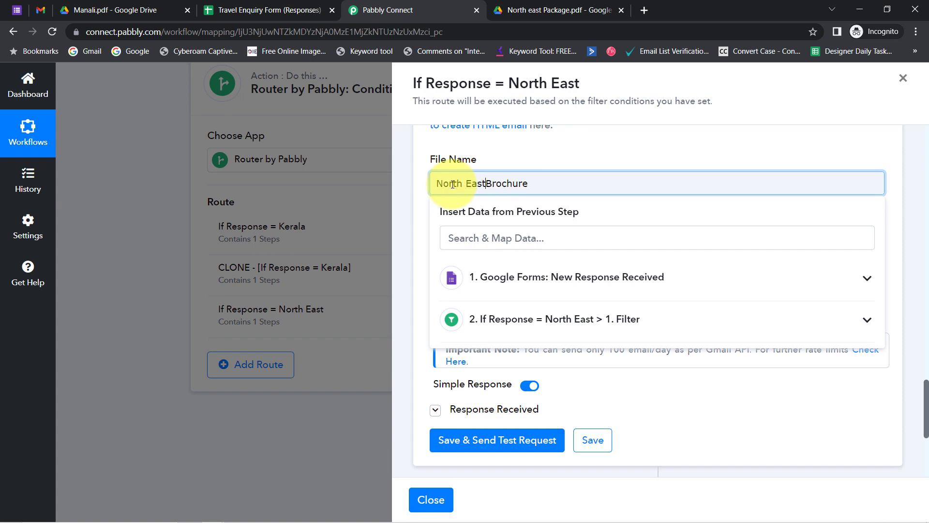
click(499, 439)
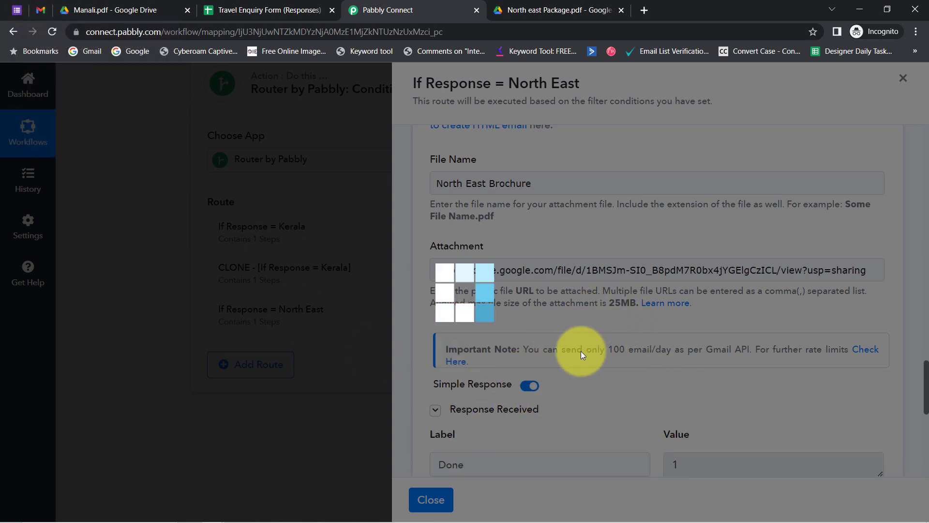
scroll(927, 373, down, 5)
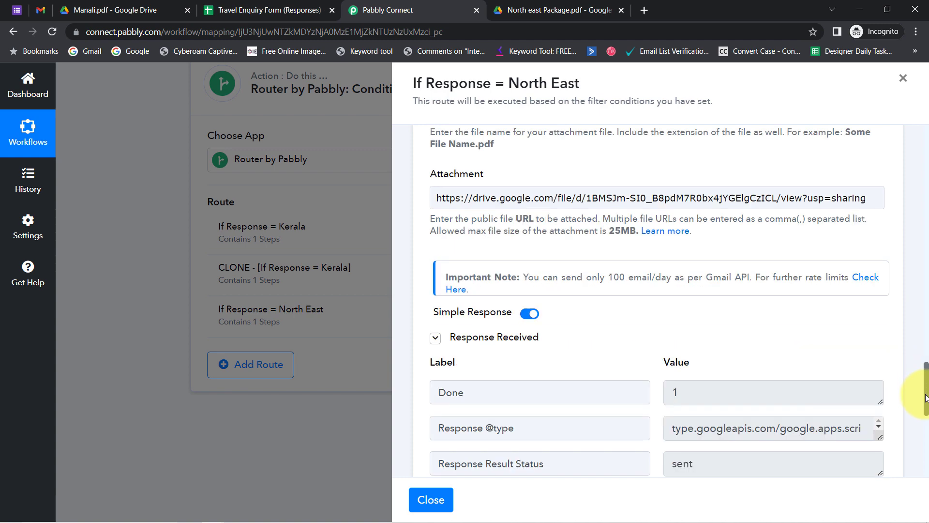
Review the newest North East brochure email and its Drive PDF link, then return to the Travel Enquiry Form.
click(39, 3)
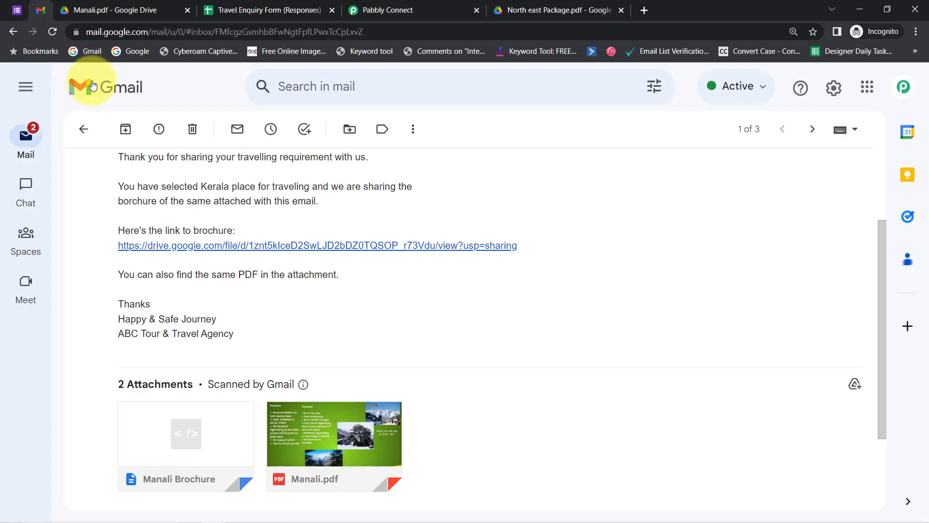
click(83, 128)
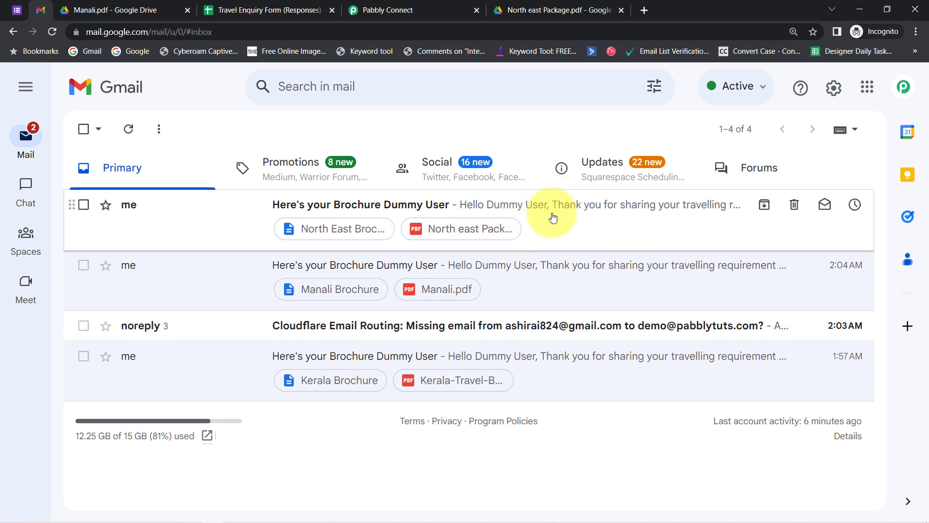
click(590, 206)
drag(204, 172, 300, 173)
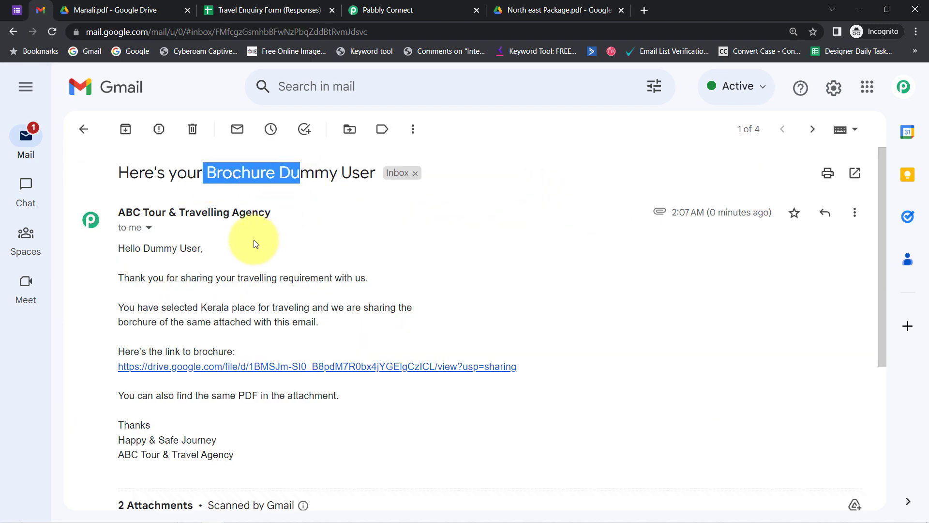
click(277, 369)
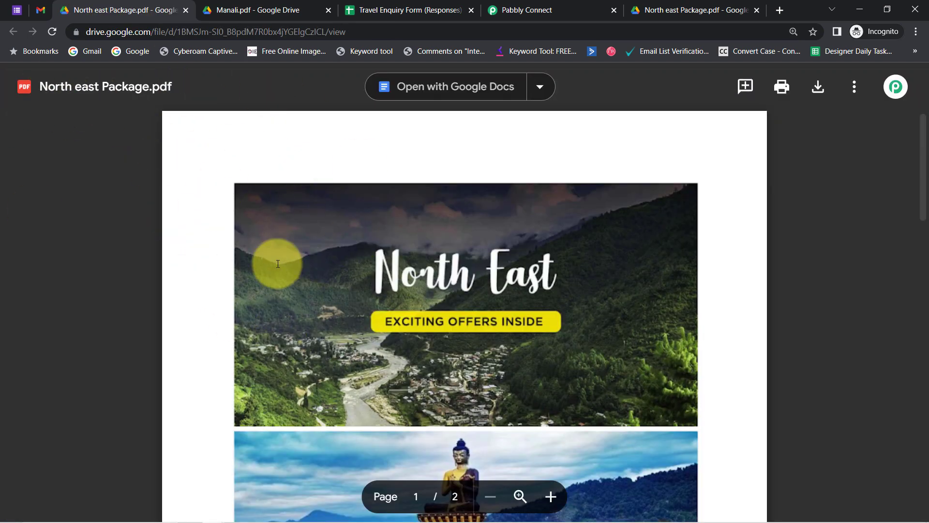
click(41, 7)
click(16, 9)
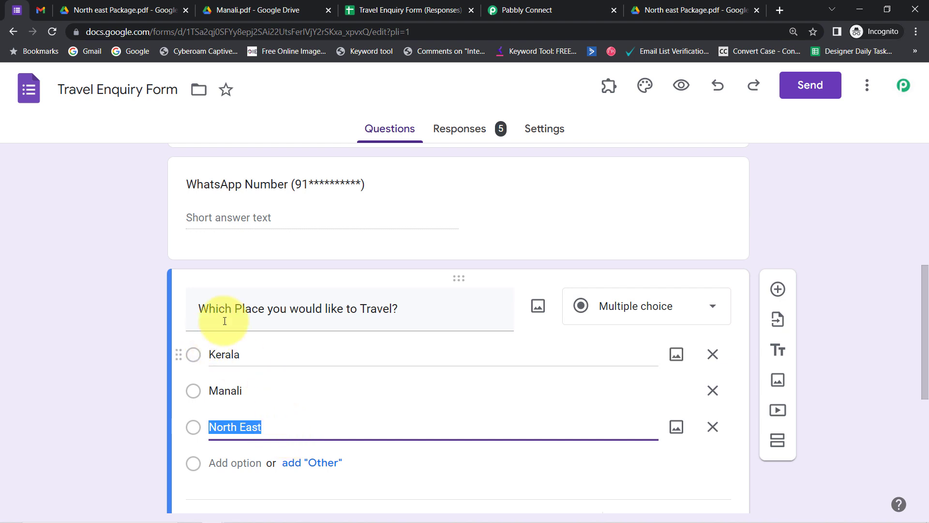
Close the North East route panel and collapse the Google Forms trigger and Router steps.
click(513, 4)
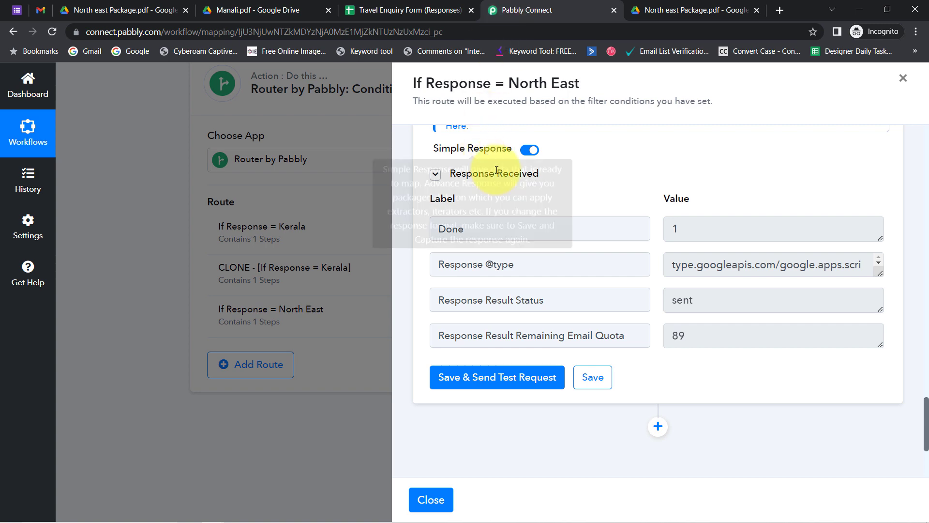
click(903, 80)
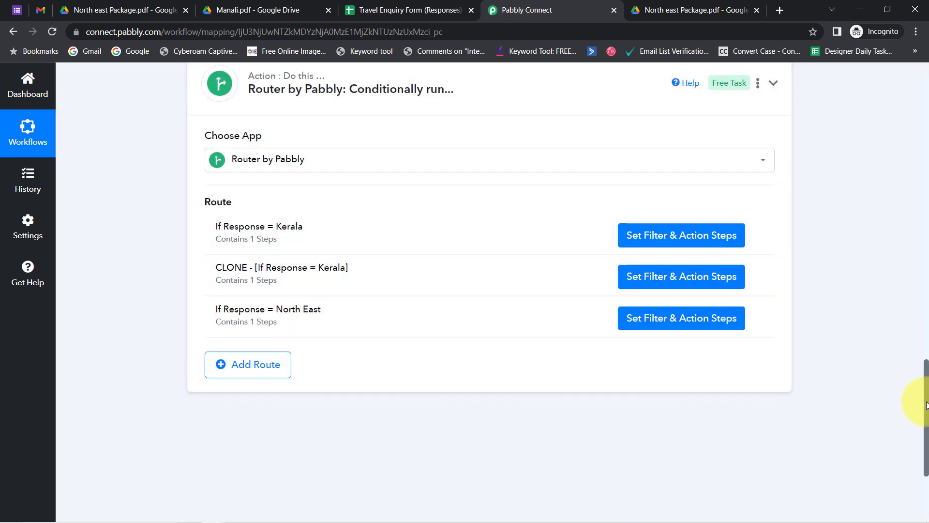
drag(927, 405, 908, 97)
click(421, 244)
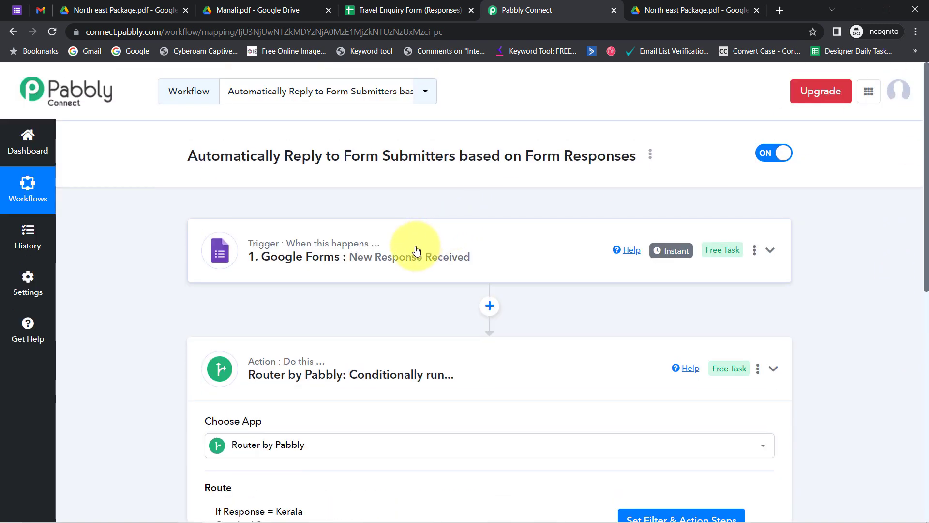
click(332, 368)
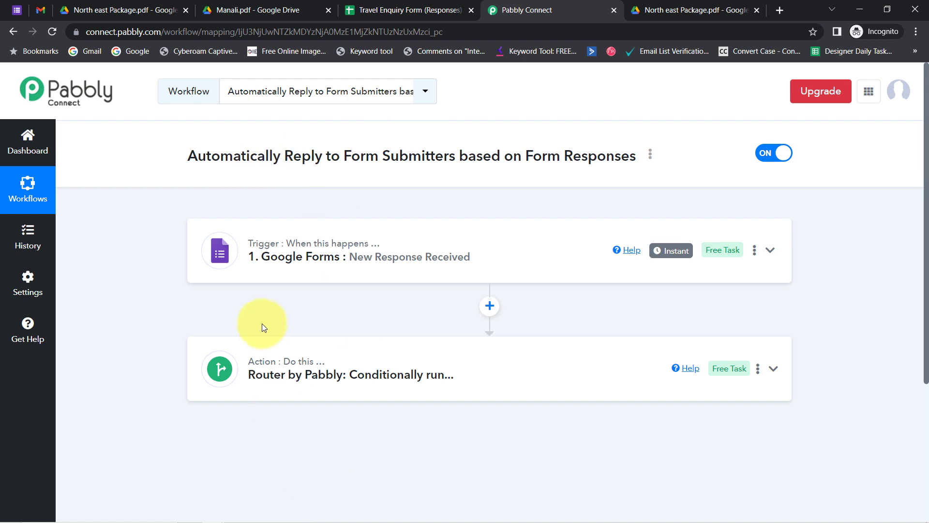
Copy the Automatically Reply to Form Submitters workflow's share link via Share, then close the dialog.
click(651, 154)
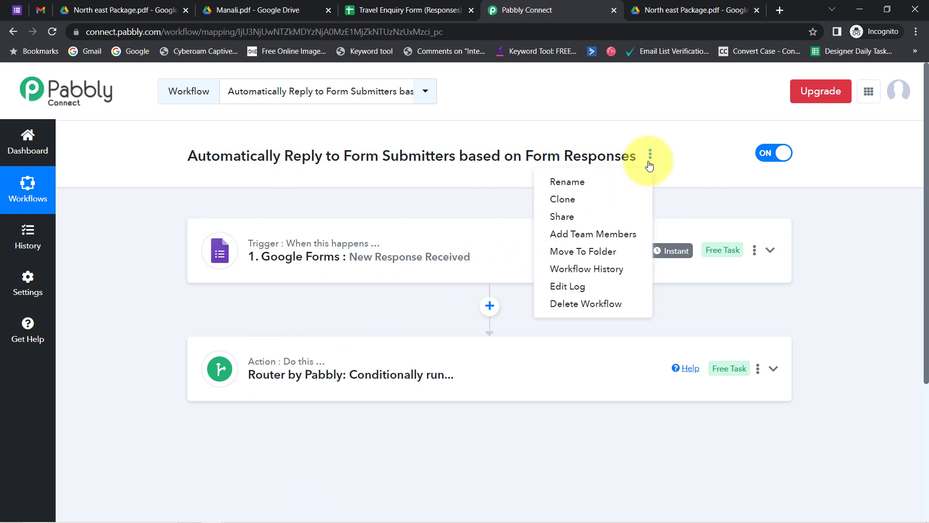
click(564, 217)
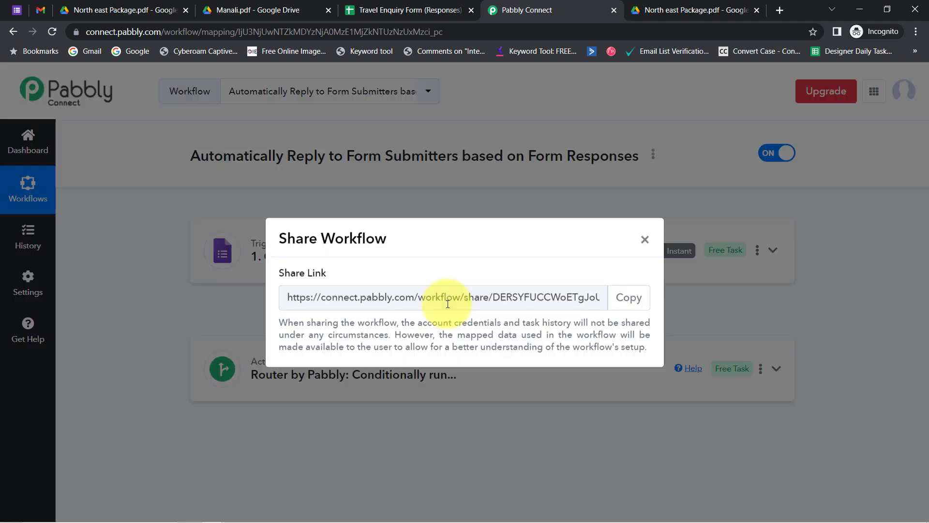
click(633, 300)
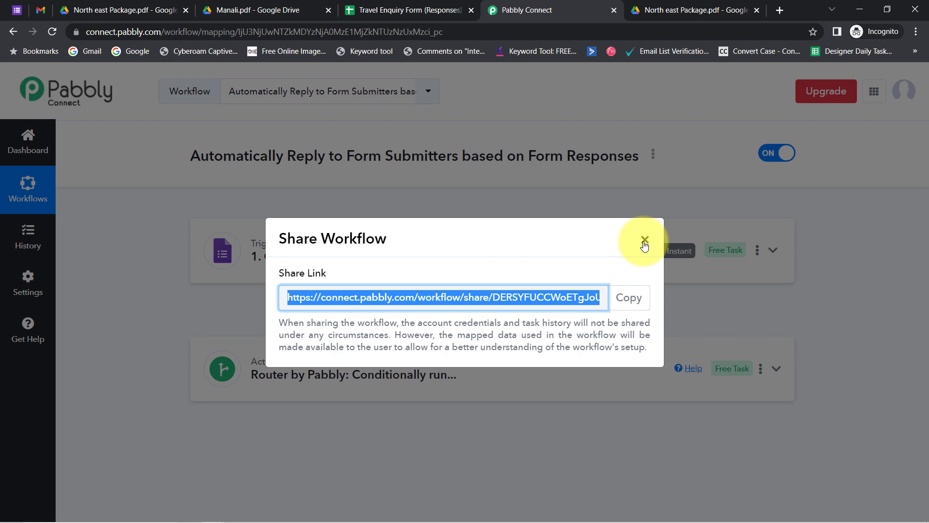
click(645, 241)
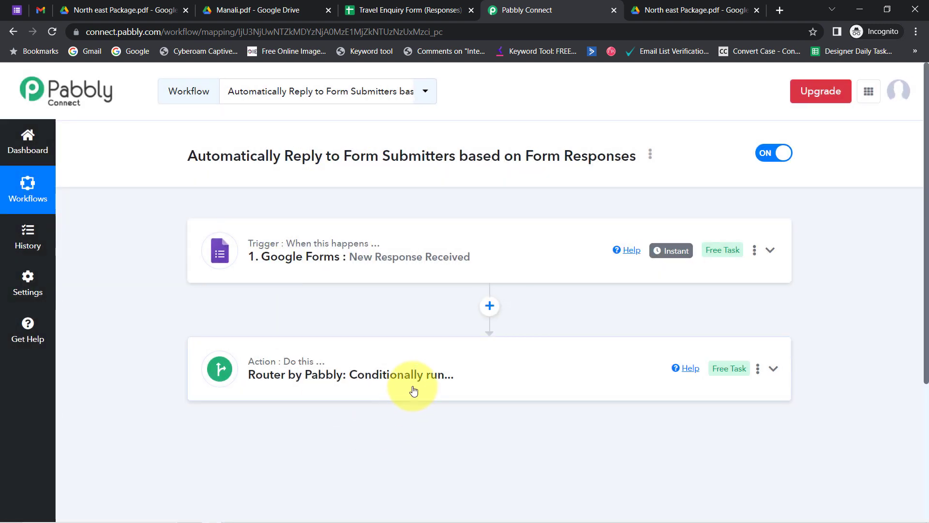